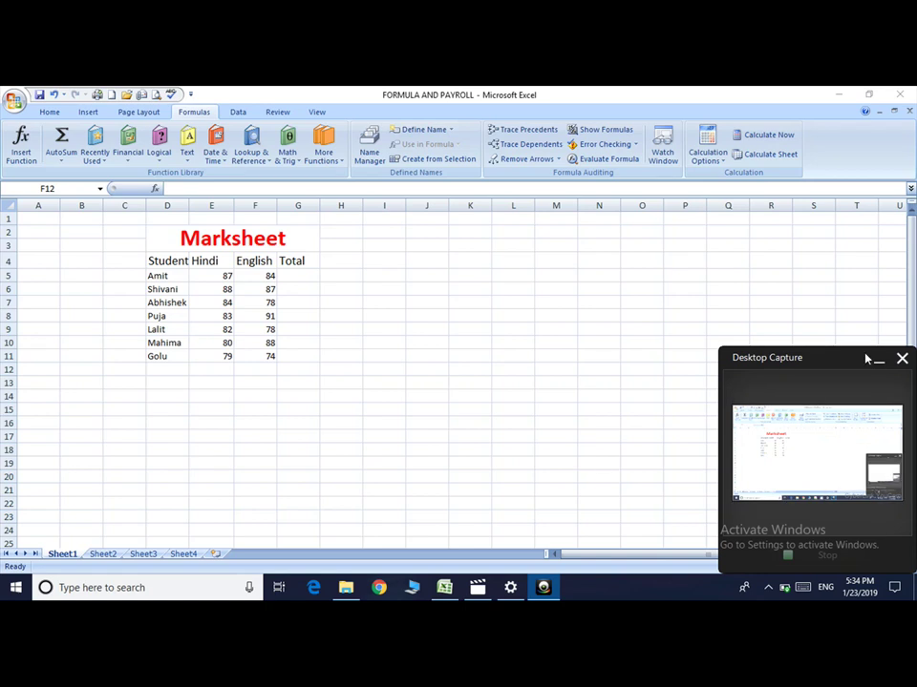
Browse all function categories in the Insert Function dialog, then close it without inserting
click(879, 360)
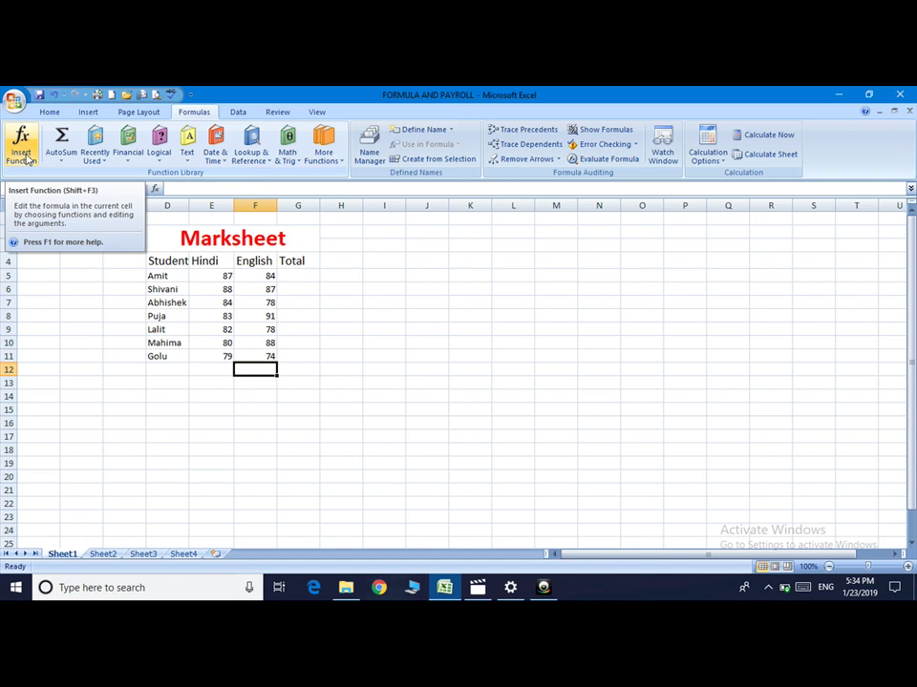
click(23, 148)
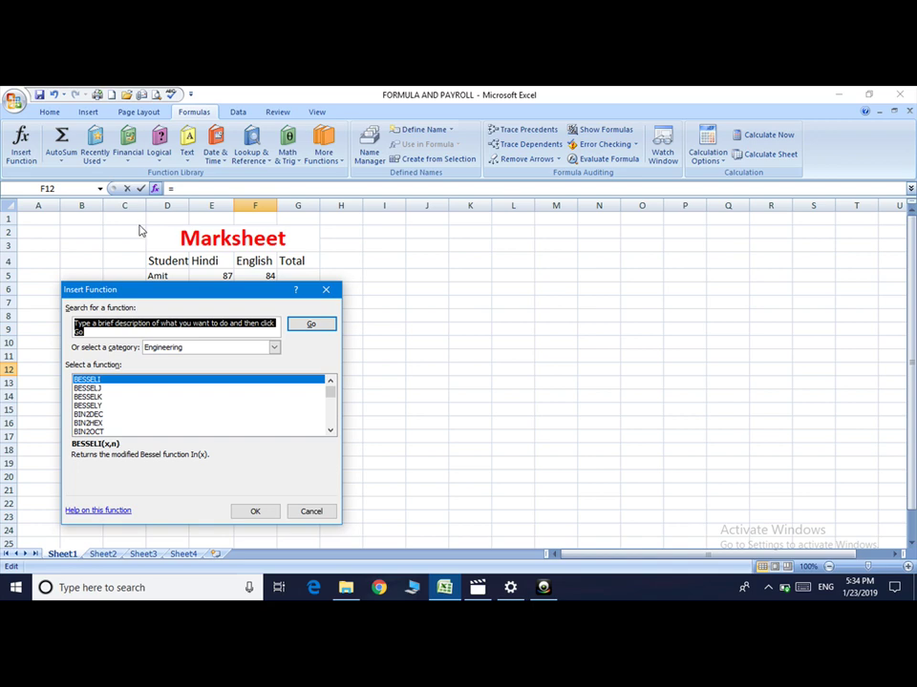
click(273, 348)
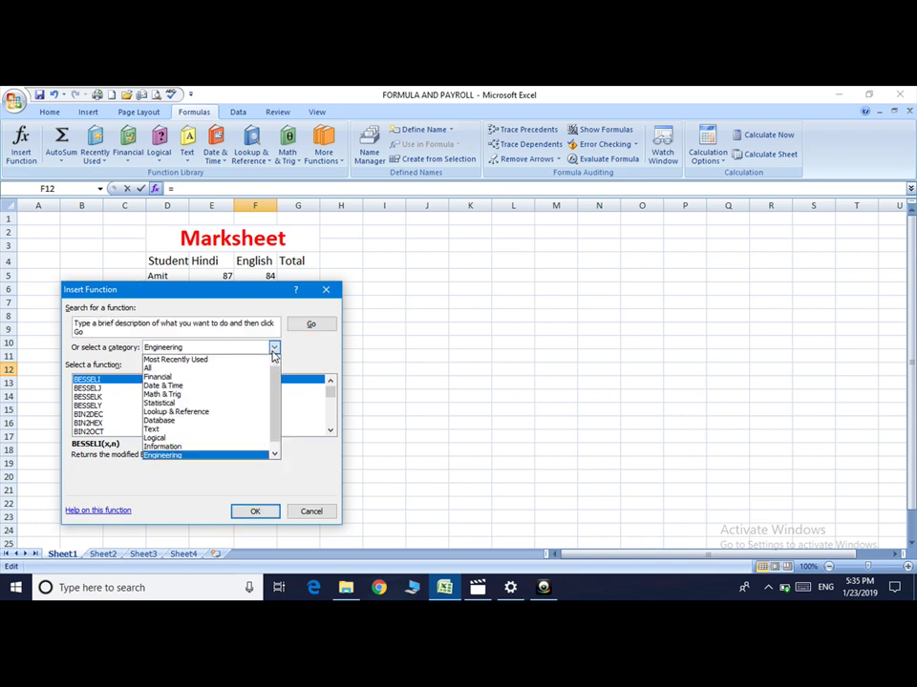
click(163, 368)
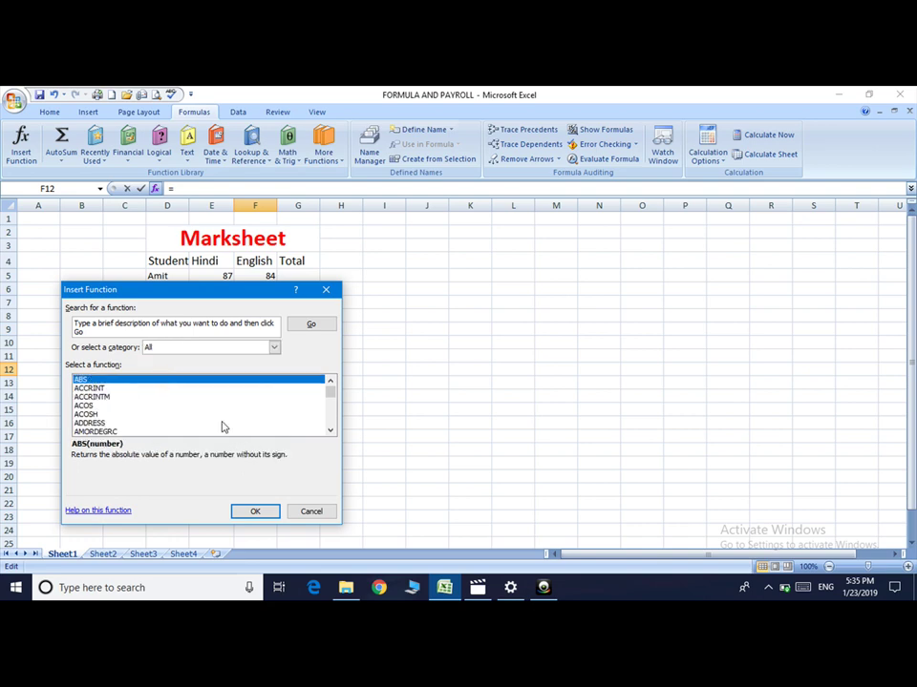
click(331, 431)
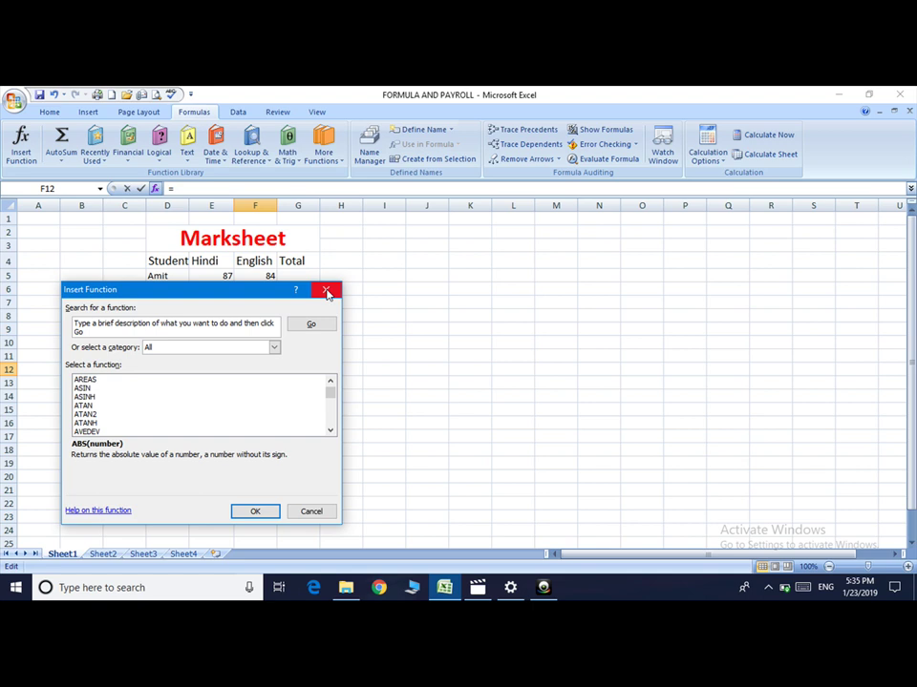
click(327, 291)
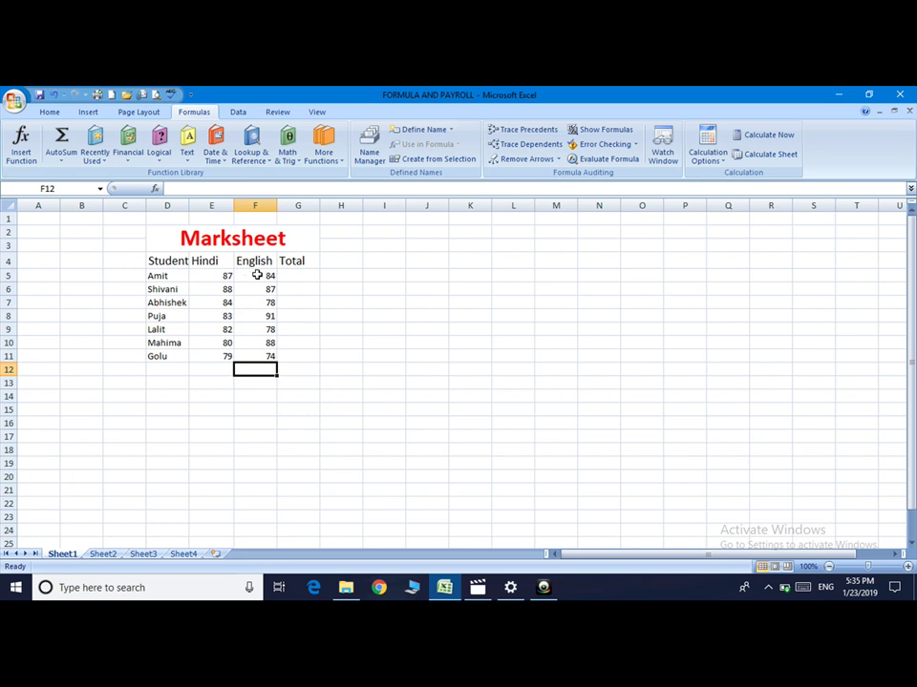
AutoSum the English scores in F5:F11 so F12 shows 580
drag(257, 275, 271, 355)
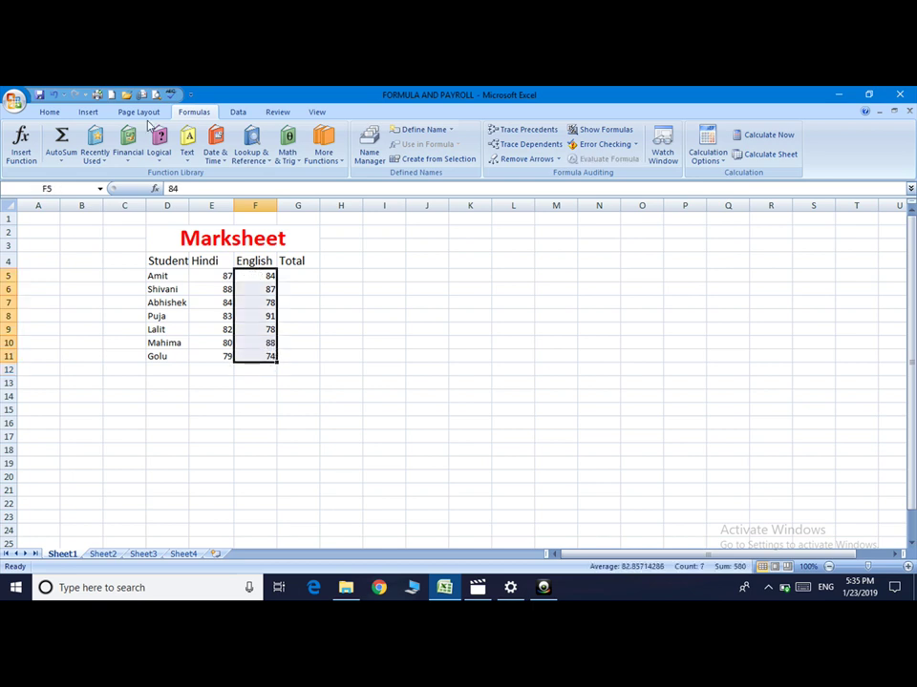
click(66, 143)
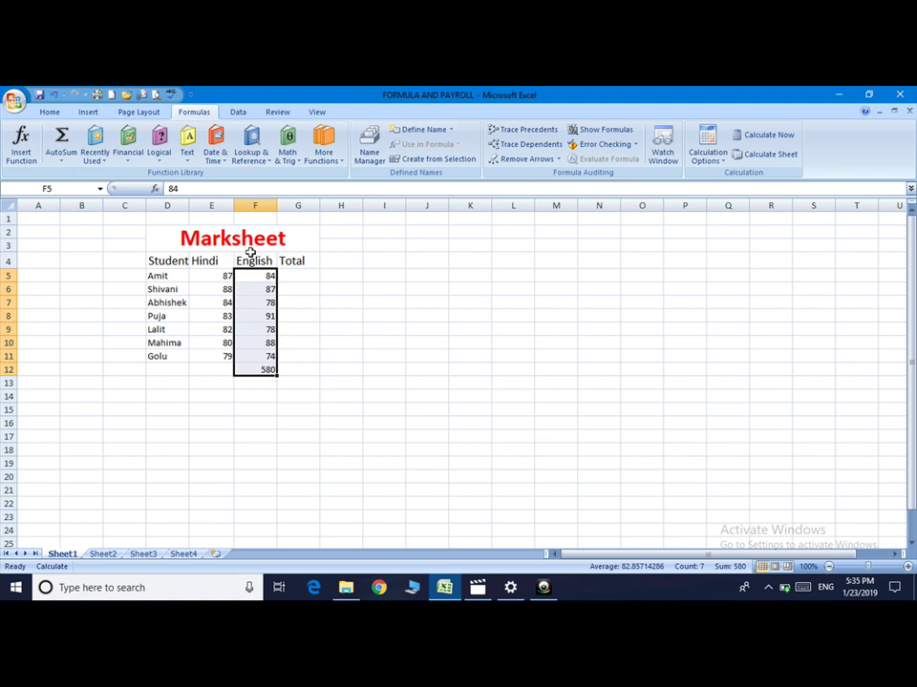
click(106, 164)
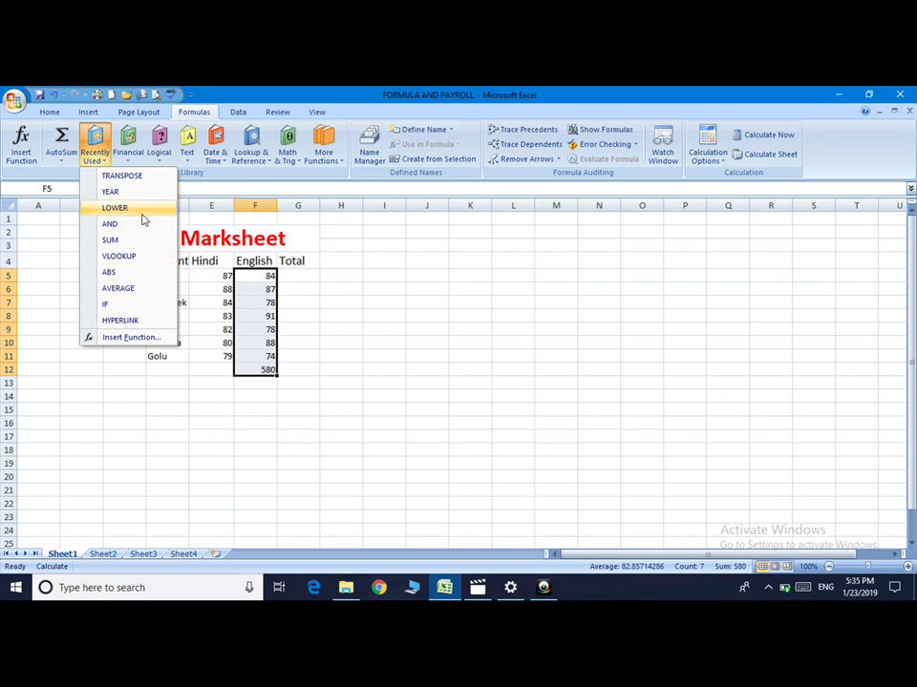
click(349, 241)
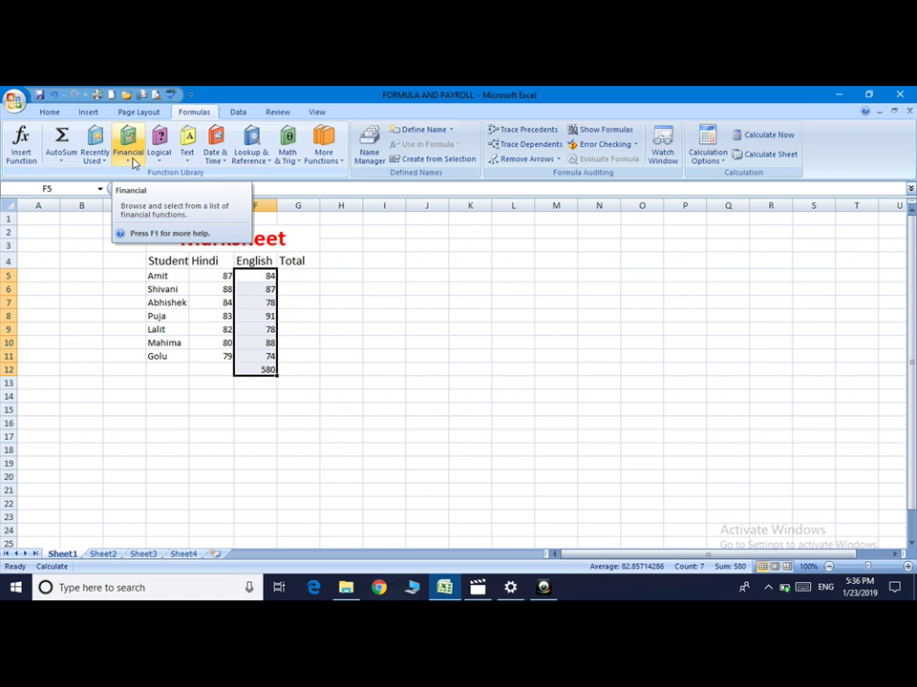
click(131, 164)
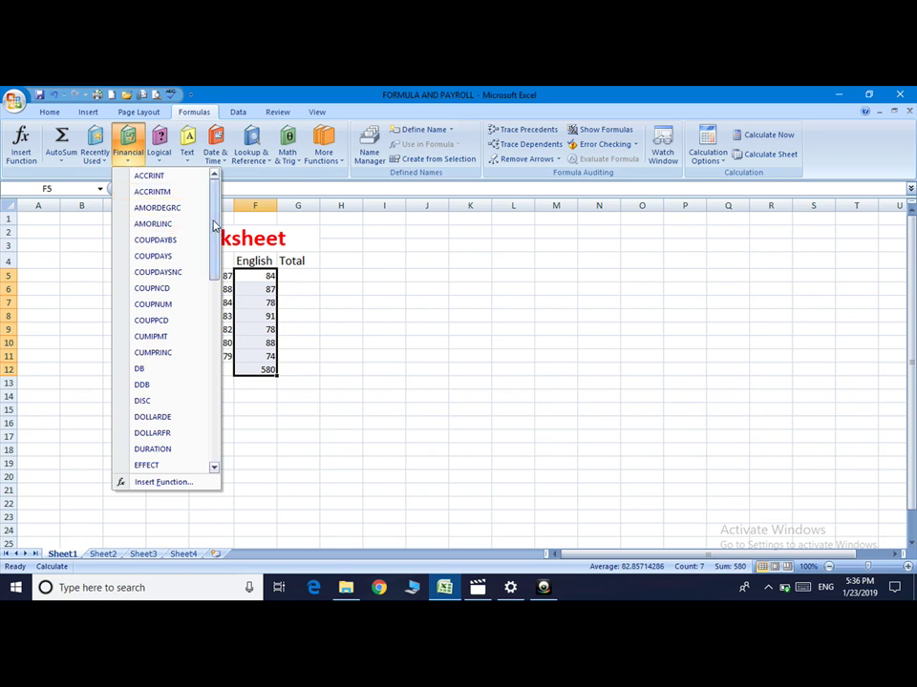
drag(213, 225, 217, 360)
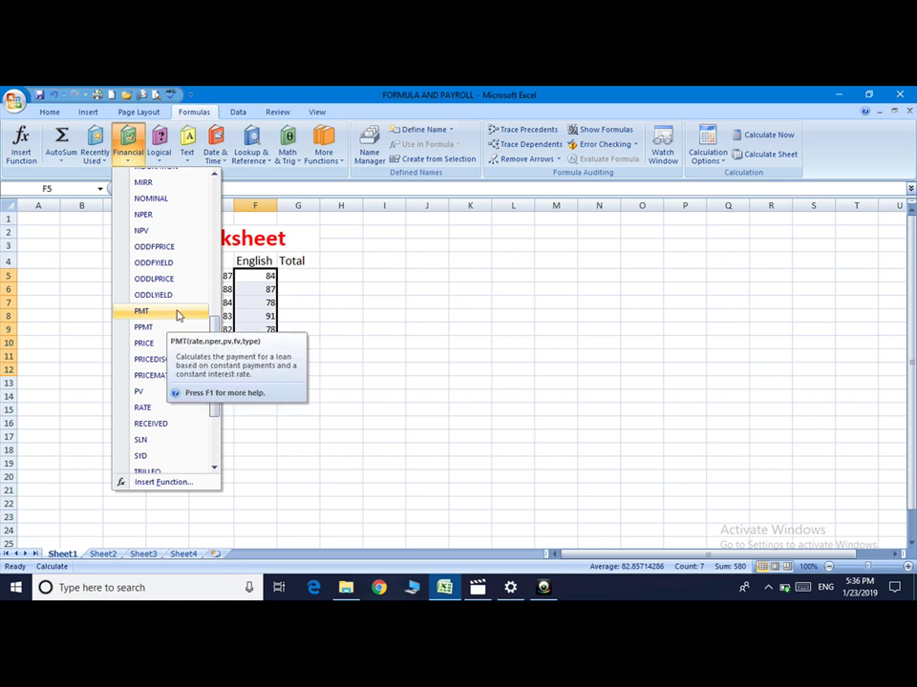
click(108, 555)
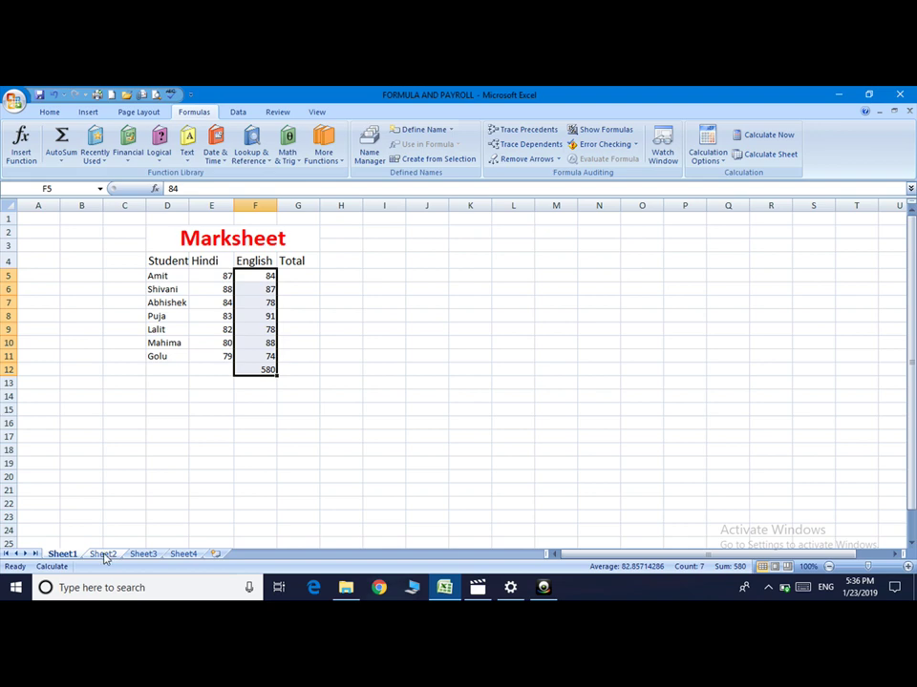
click(103, 555)
Switch to Sheet3's PMT table (11%, 800000, 2 years, 24 months) and select cell F8
click(143, 555)
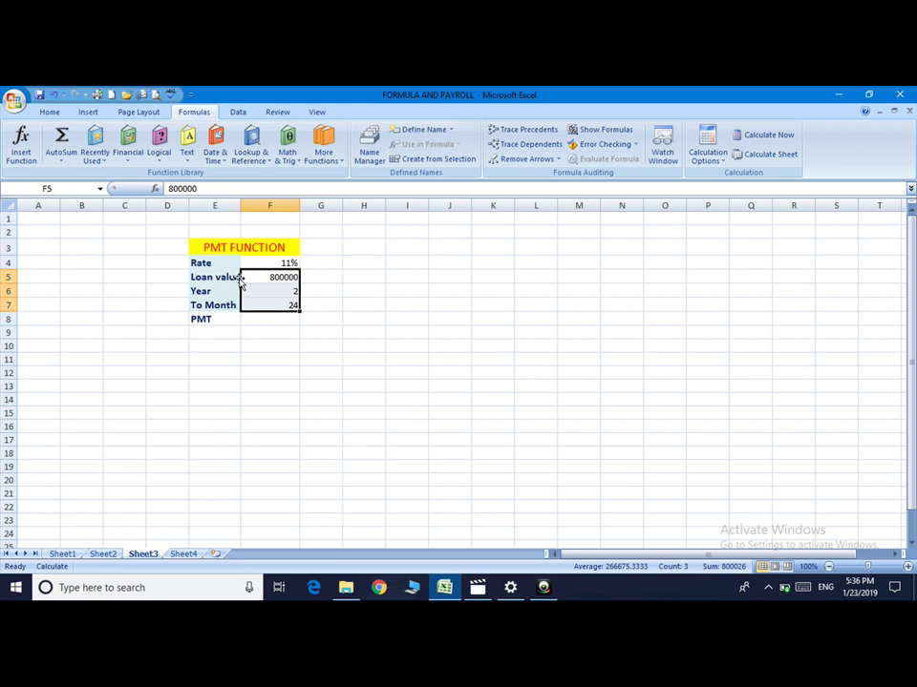
click(270, 319)
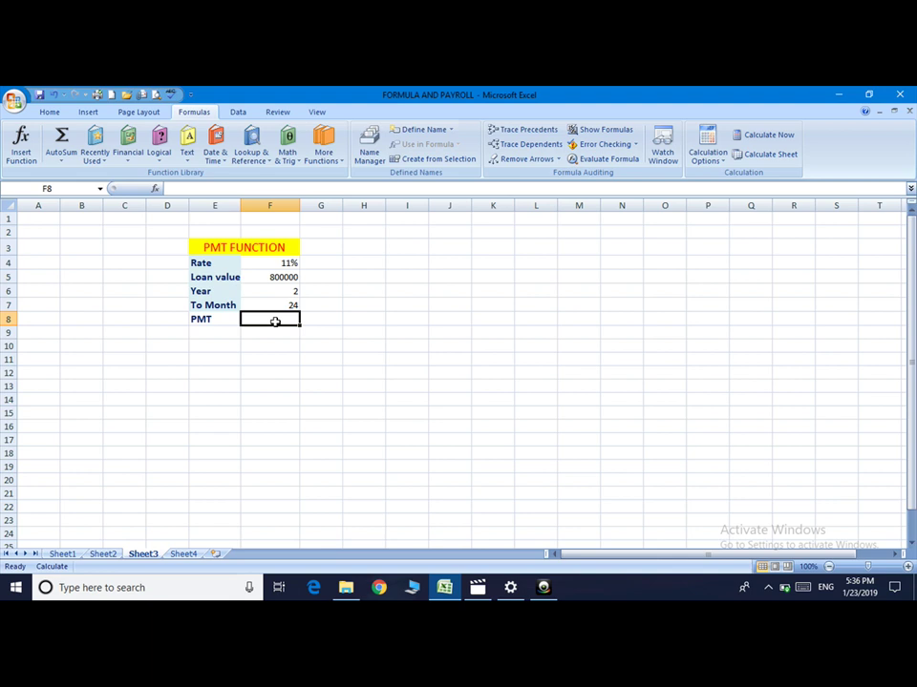
Enter =PMT(F4/12,F7,F5) in F8, giving a monthly payment of ($37,286.27)
text(=)
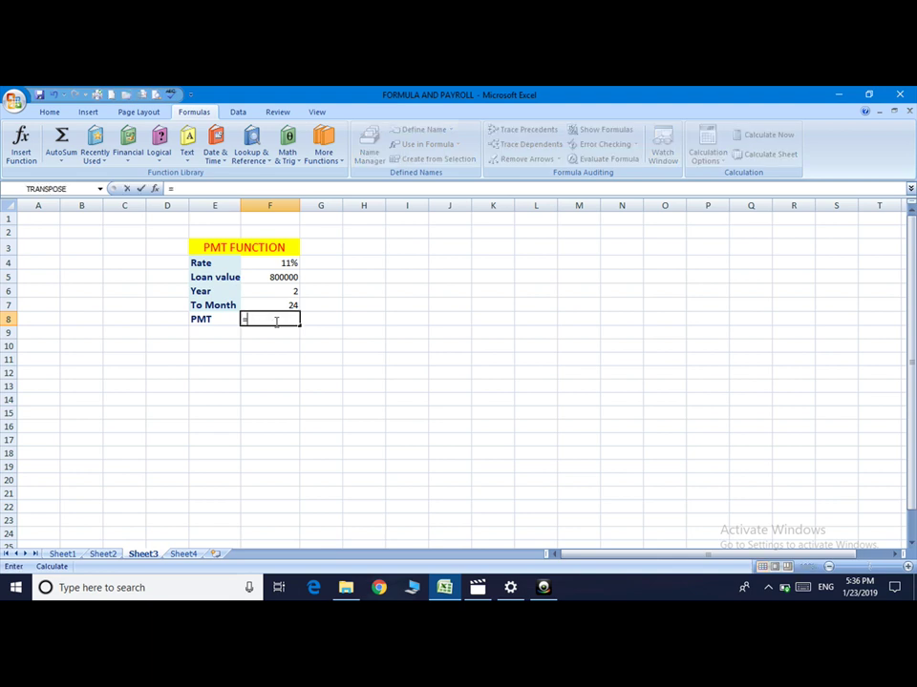
text(pmt)
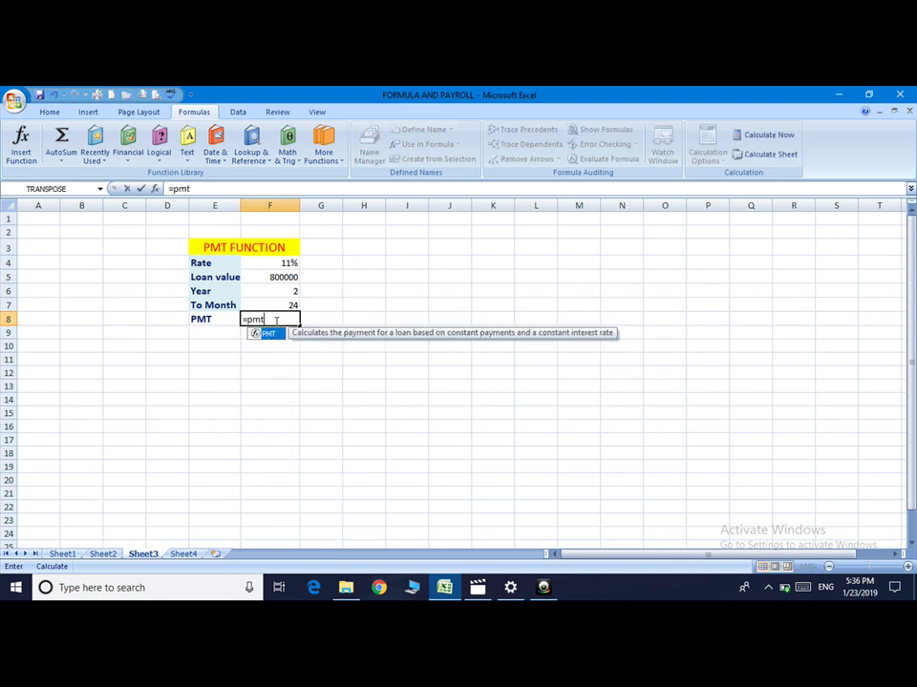
text(()
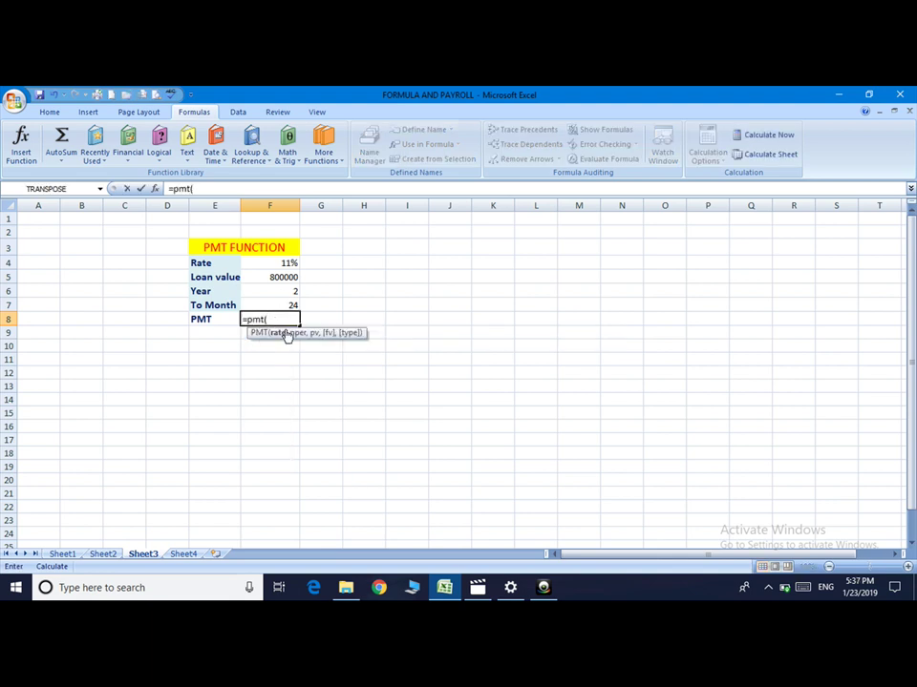
click(287, 263)
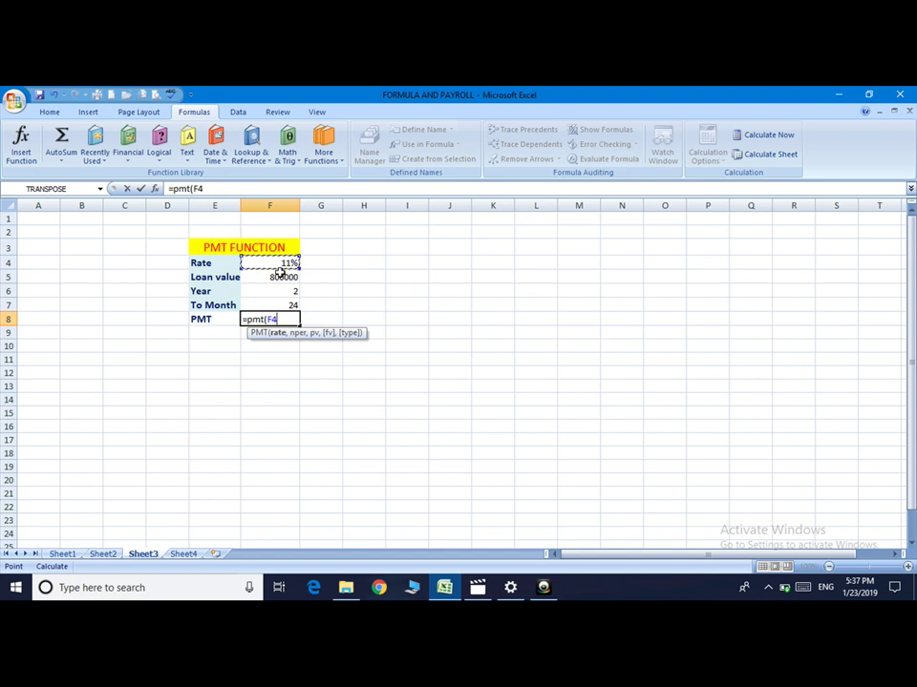
text(/12)
text(,)
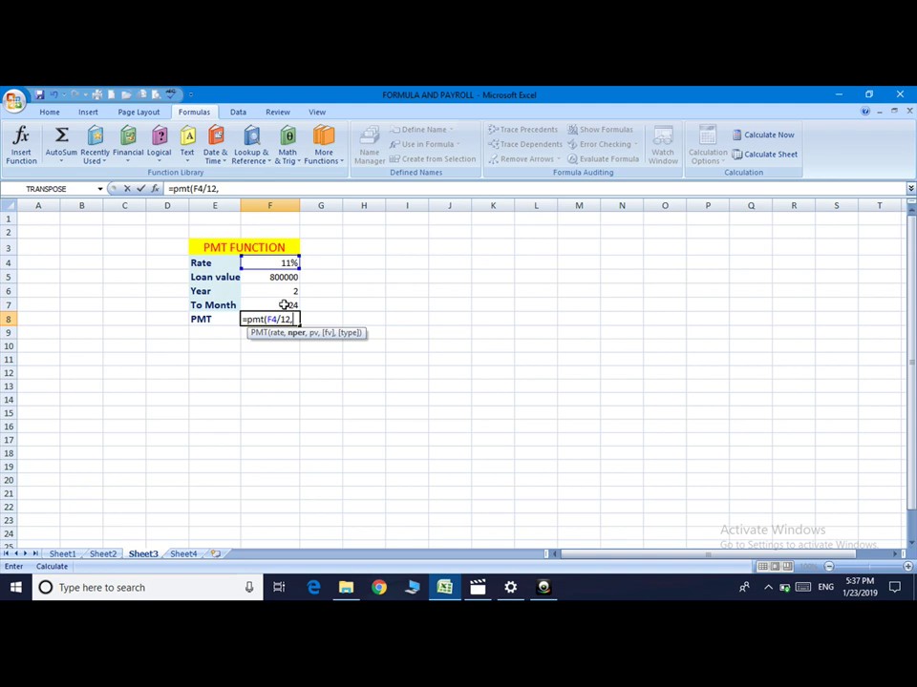
click(285, 305)
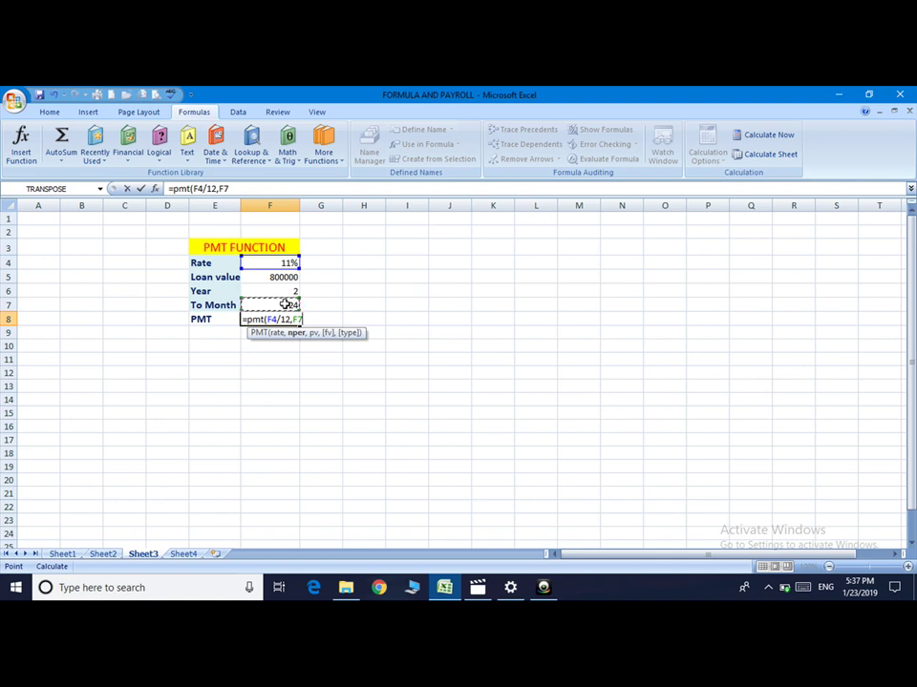
text(,)
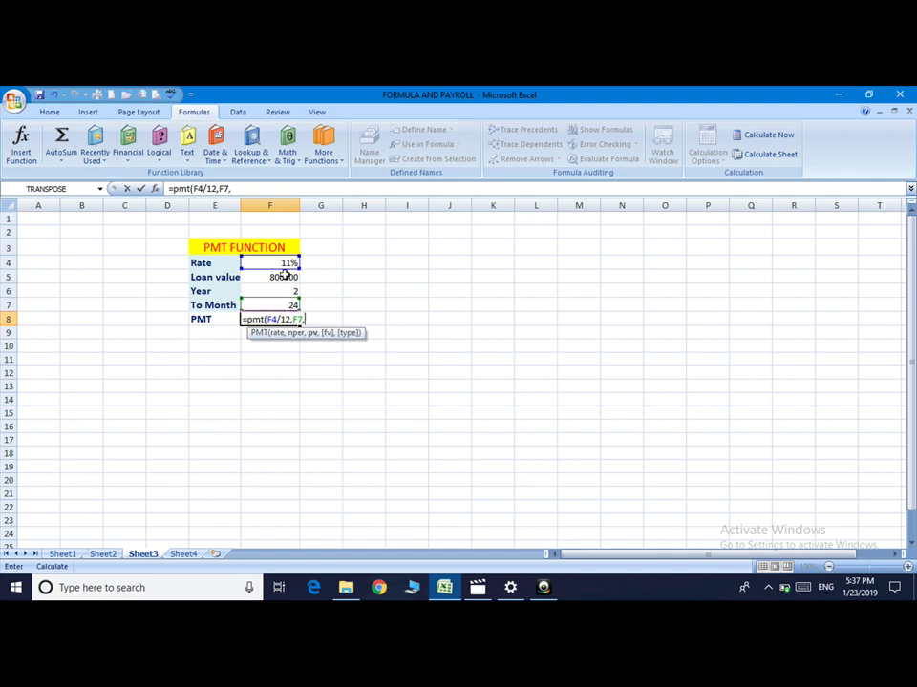
click(284, 275)
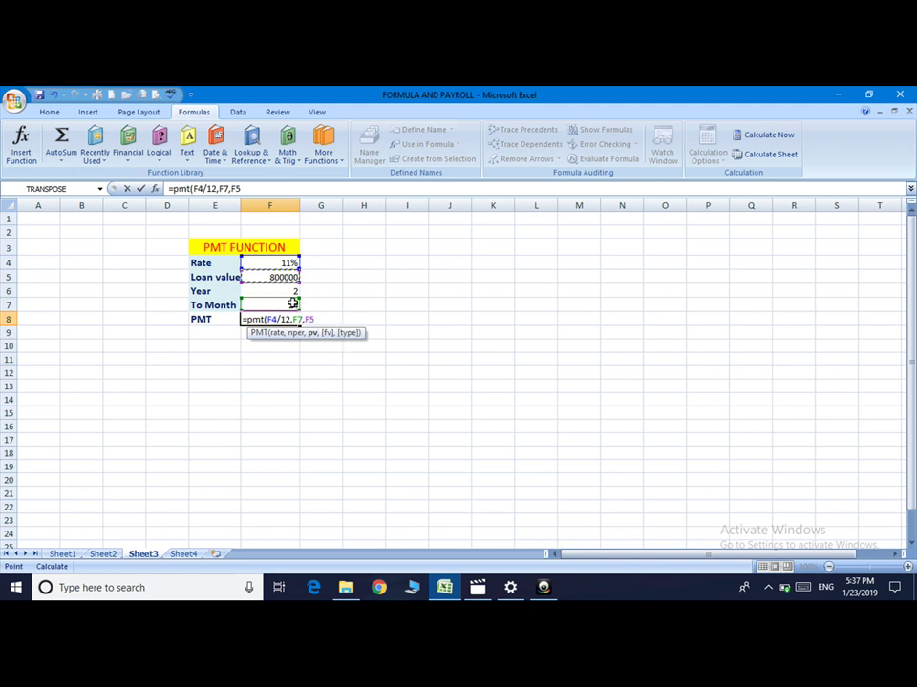
text())
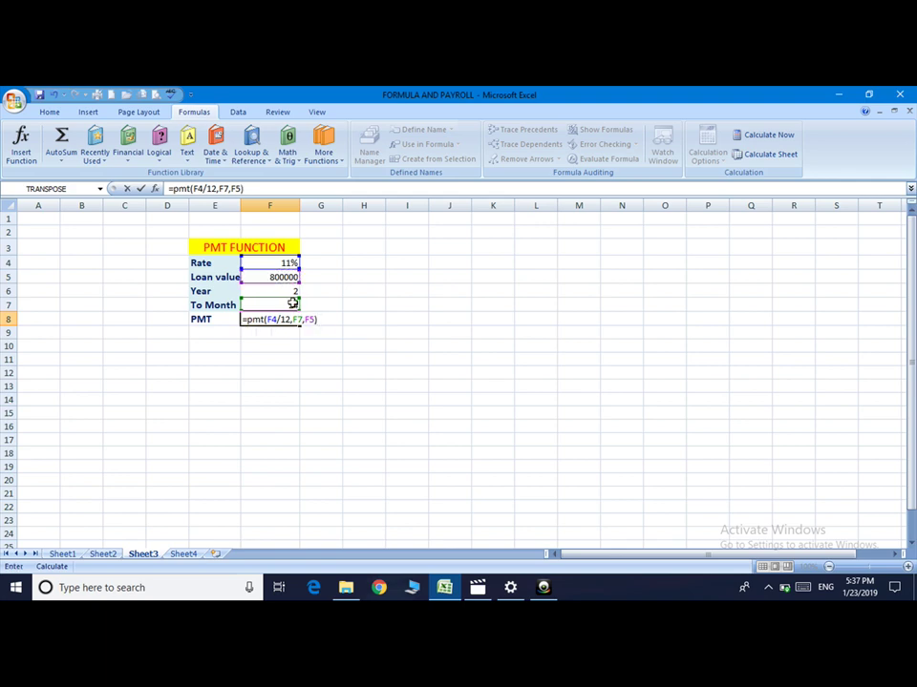
key(Return)
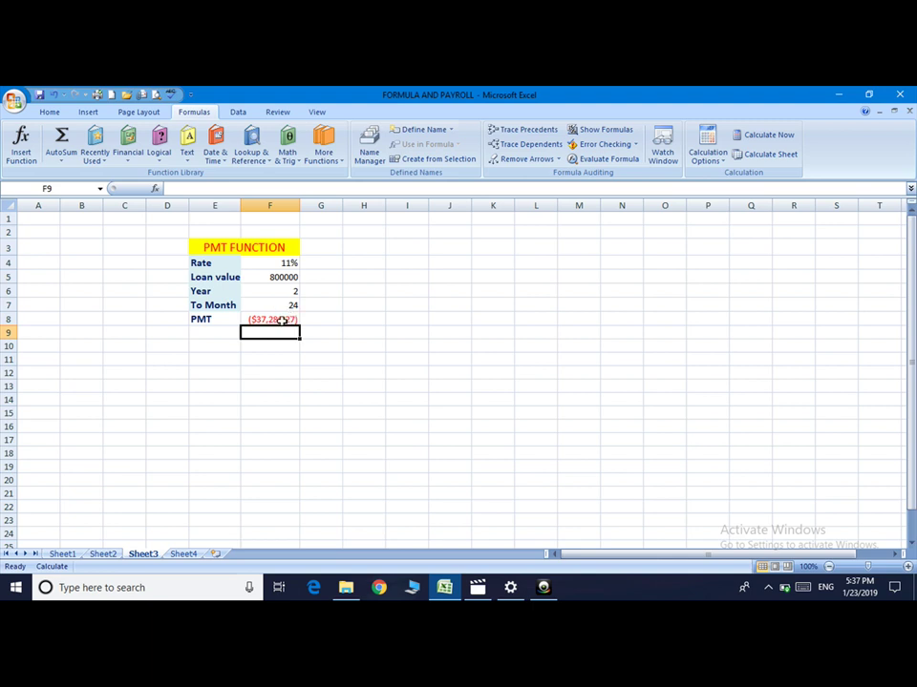
click(282, 321)
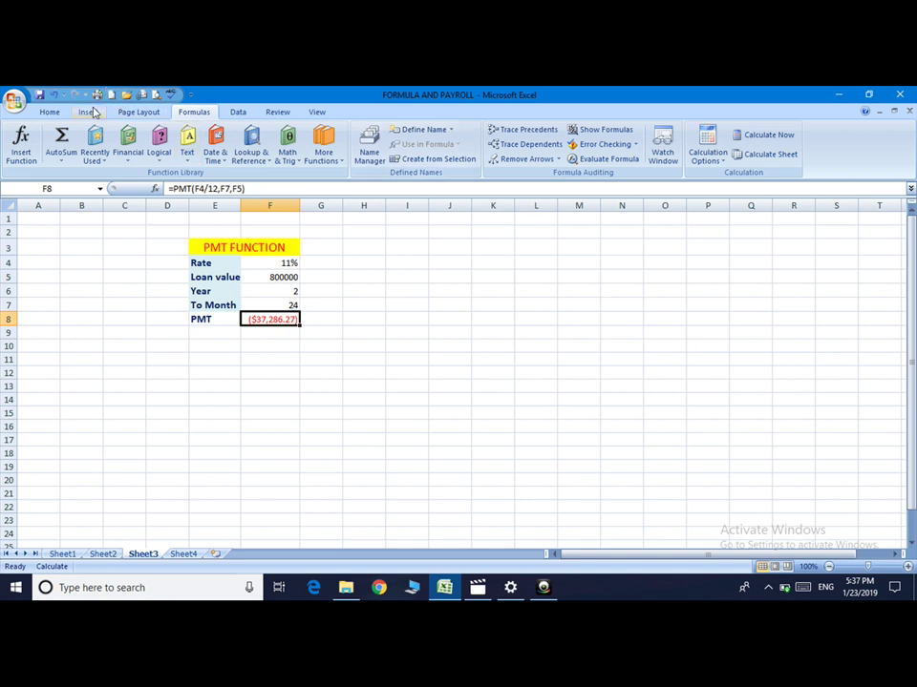
Apply Accounting format with the ₹ Tamil (India) currency symbol to F8
click(51, 113)
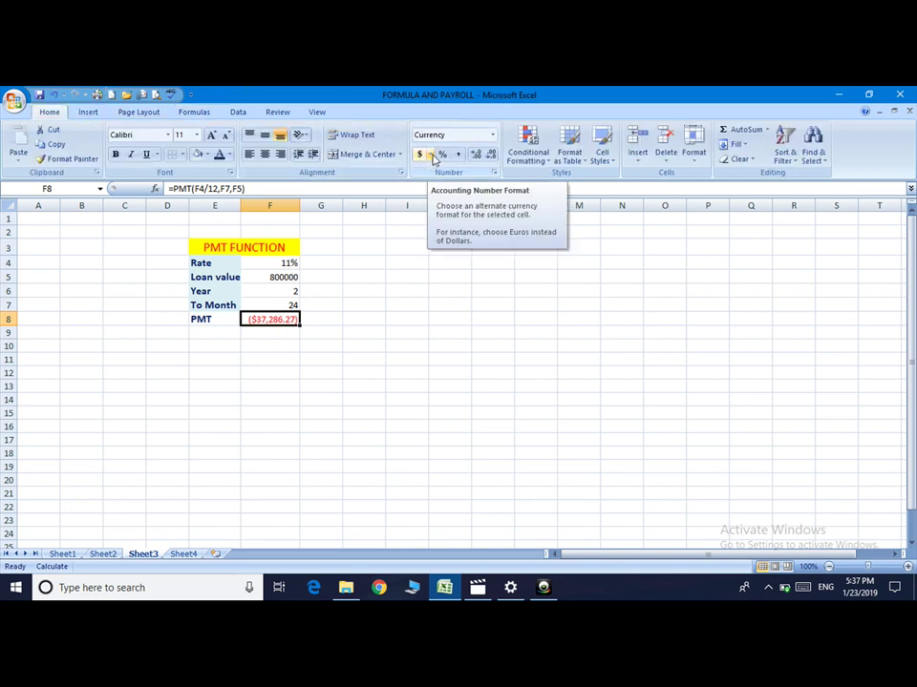
click(431, 156)
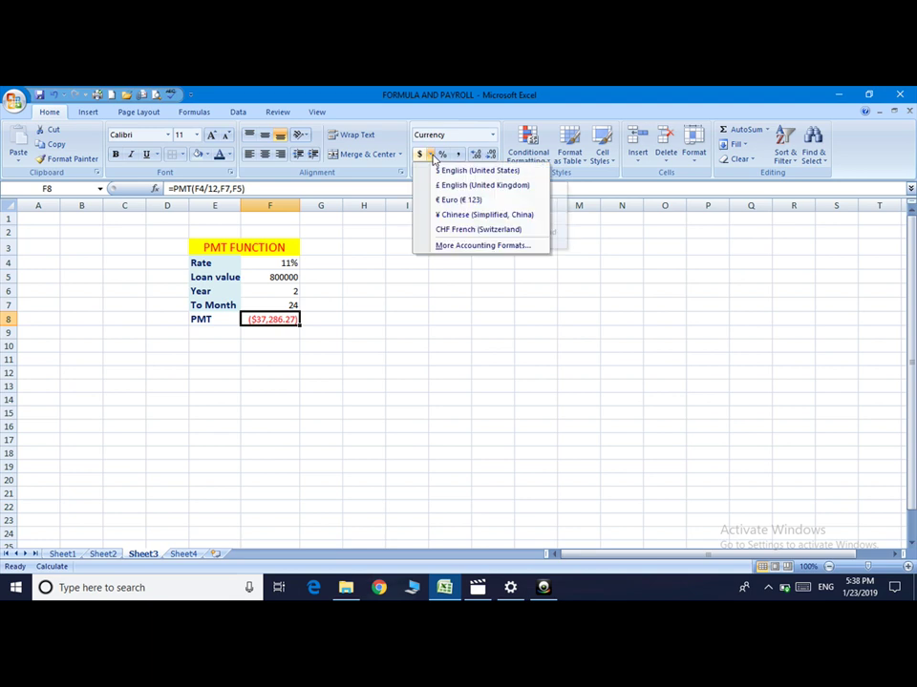
click(475, 246)
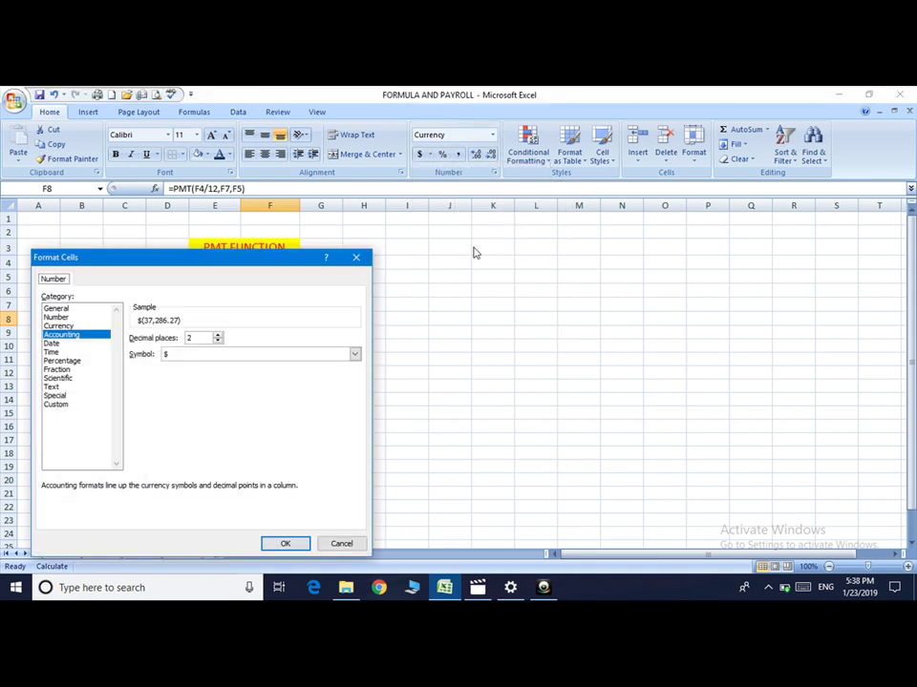
click(354, 354)
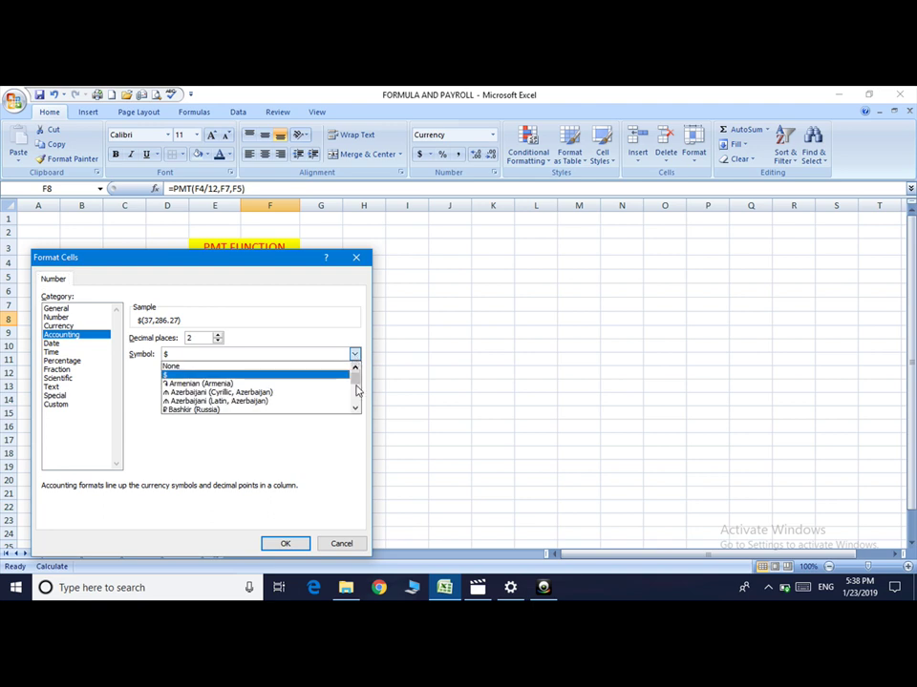
scroll(356, 403, down, 15)
scroll(356, 403, down, 5)
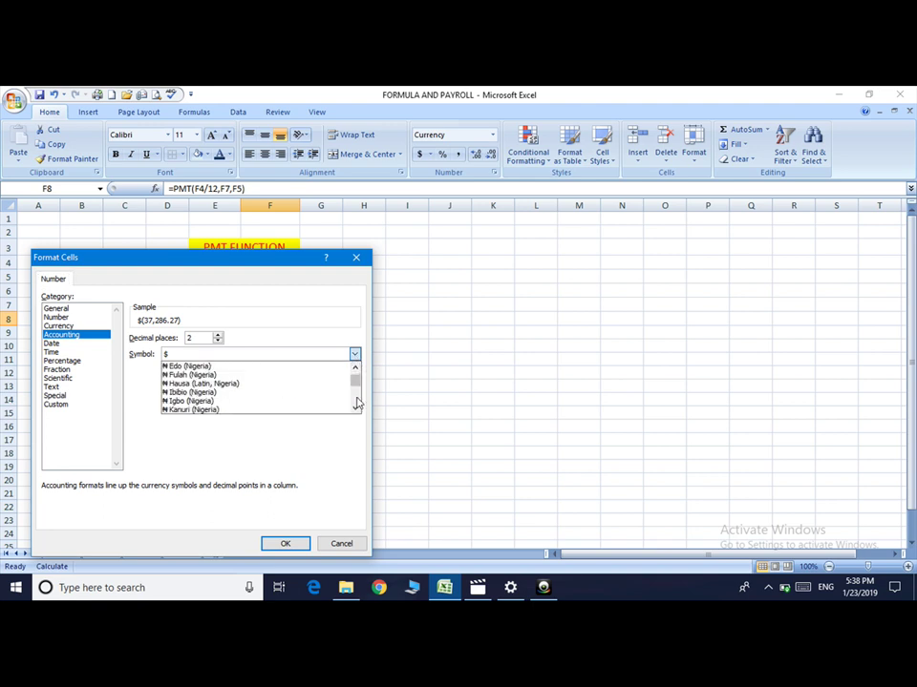
scroll(356, 403, down, 5)
scroll(356, 403, down, 5)
scroll(356, 403, down, 5)
scroll(356, 403, down, 3)
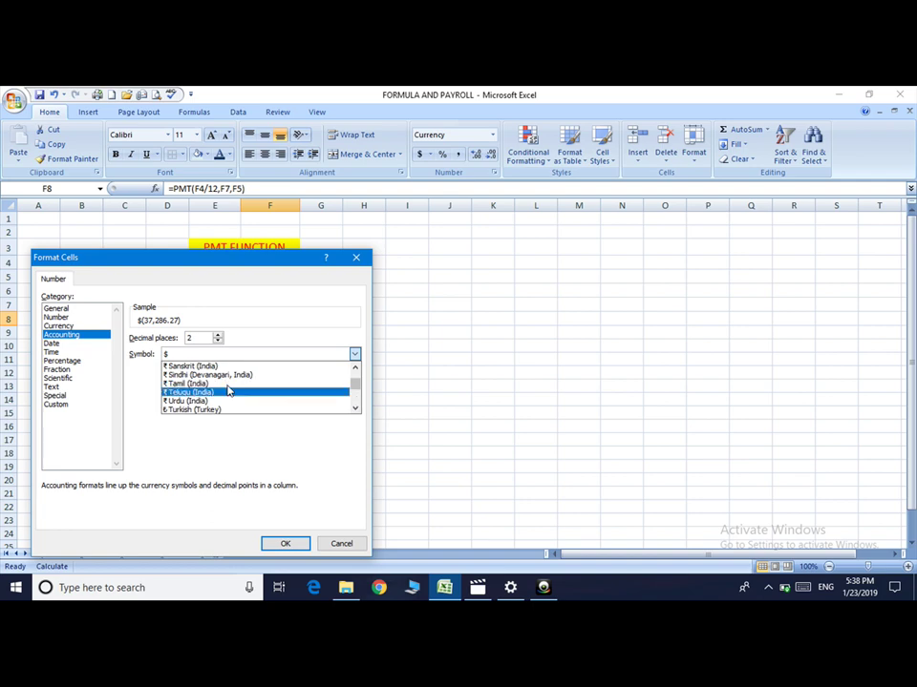
click(191, 384)
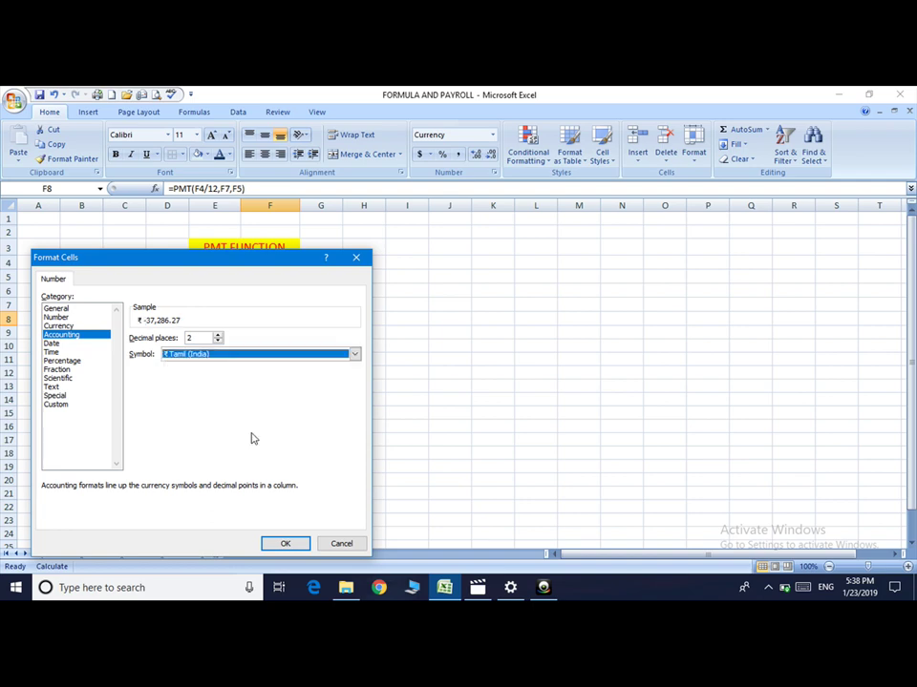
click(289, 543)
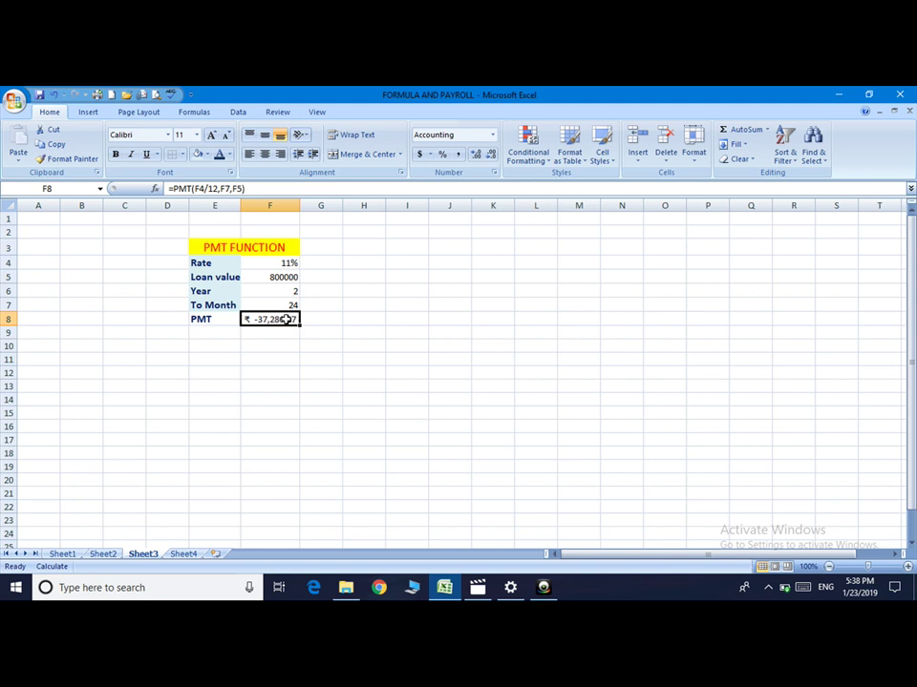
Remove both decimal places so F8 reads ₹ -37,286
click(491, 155)
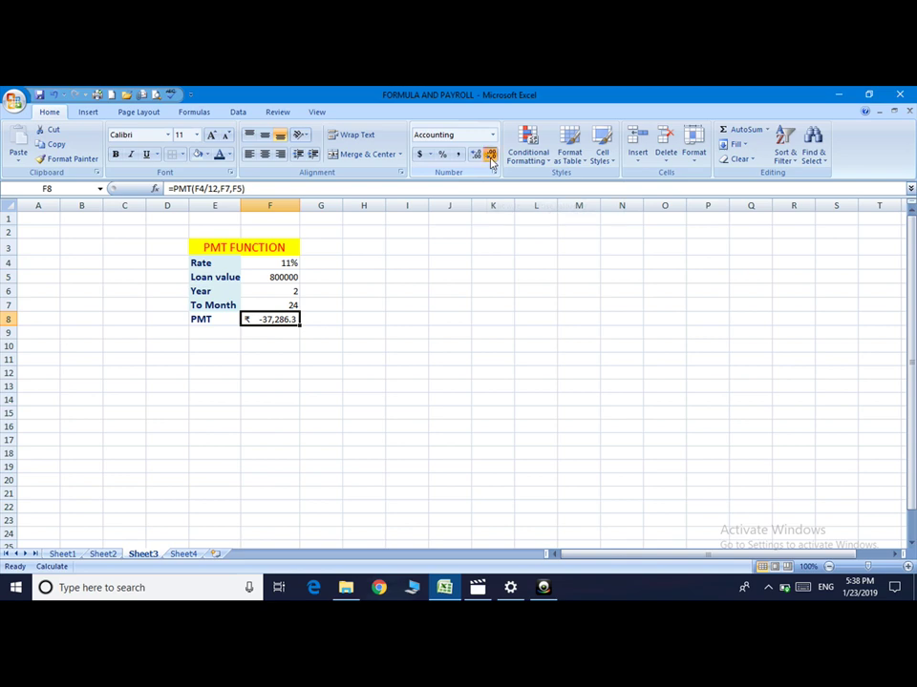
click(491, 156)
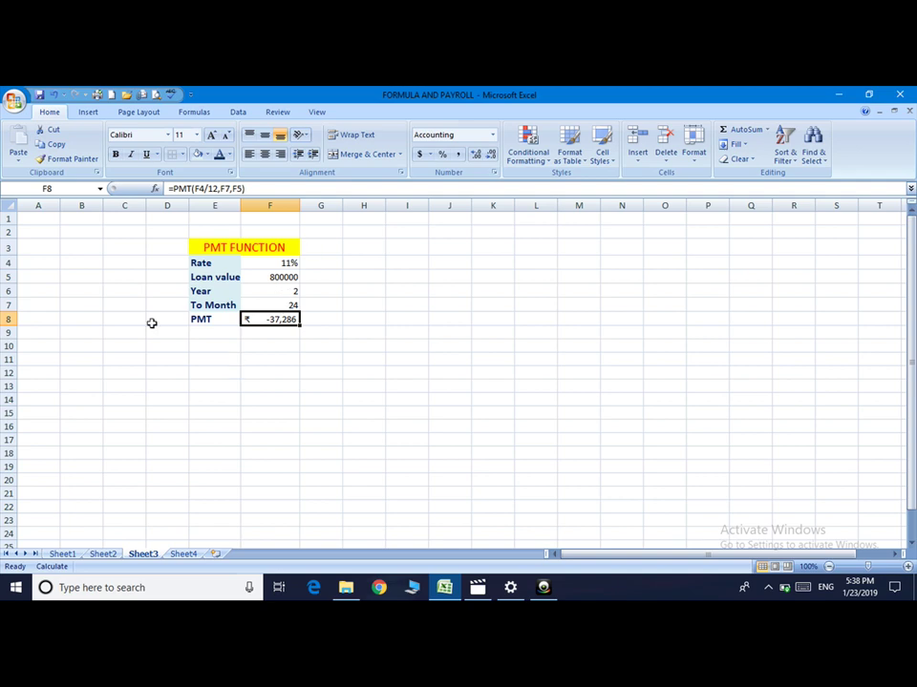
click(103, 555)
On the Marksheet, insert the AND function in I6 with conditions 20+20=40 and 15+16=30, returning FALSE
click(65, 554)
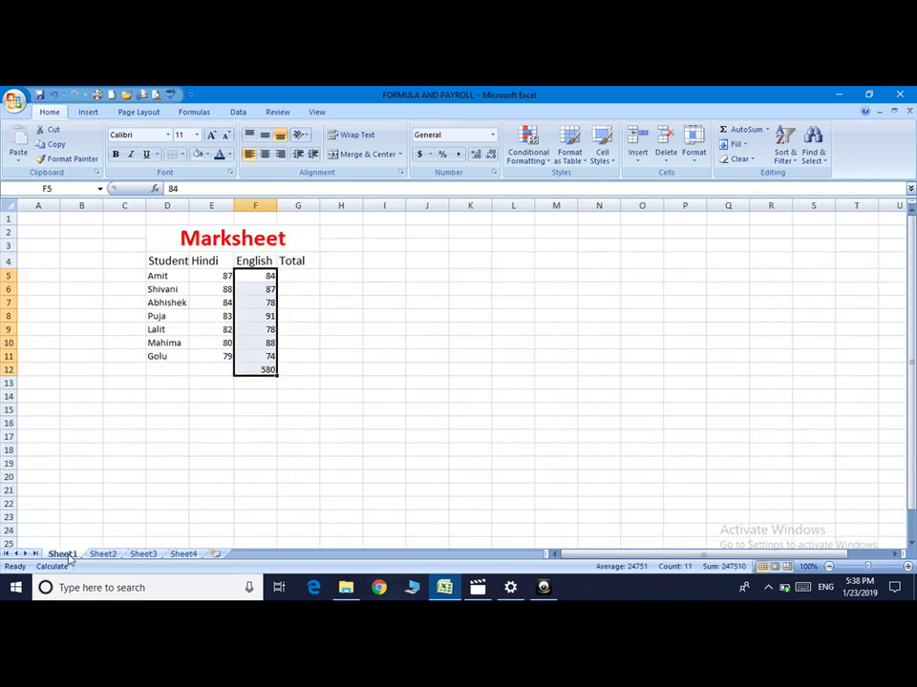
click(190, 111)
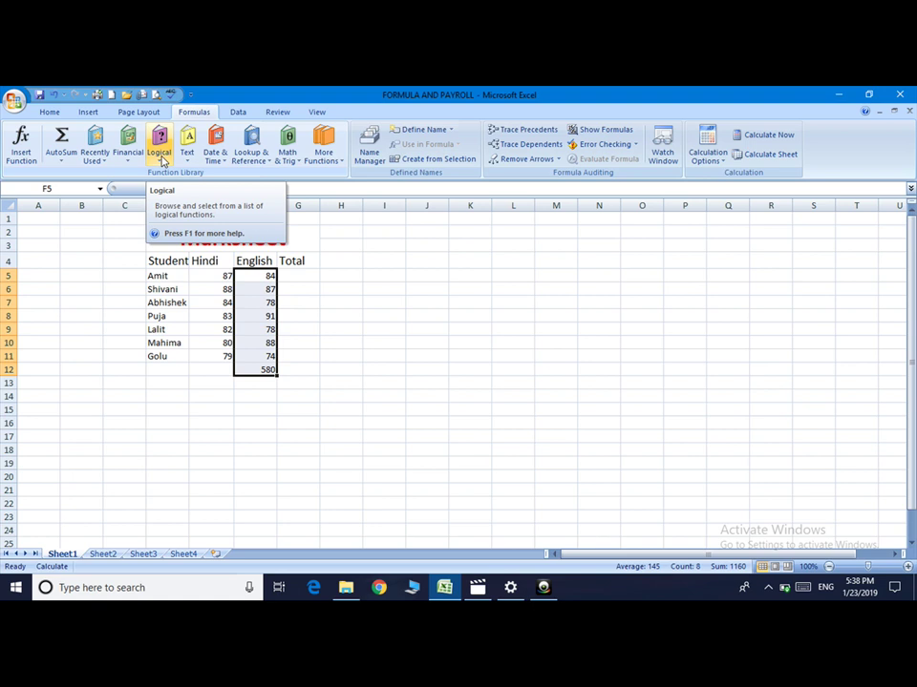
click(159, 157)
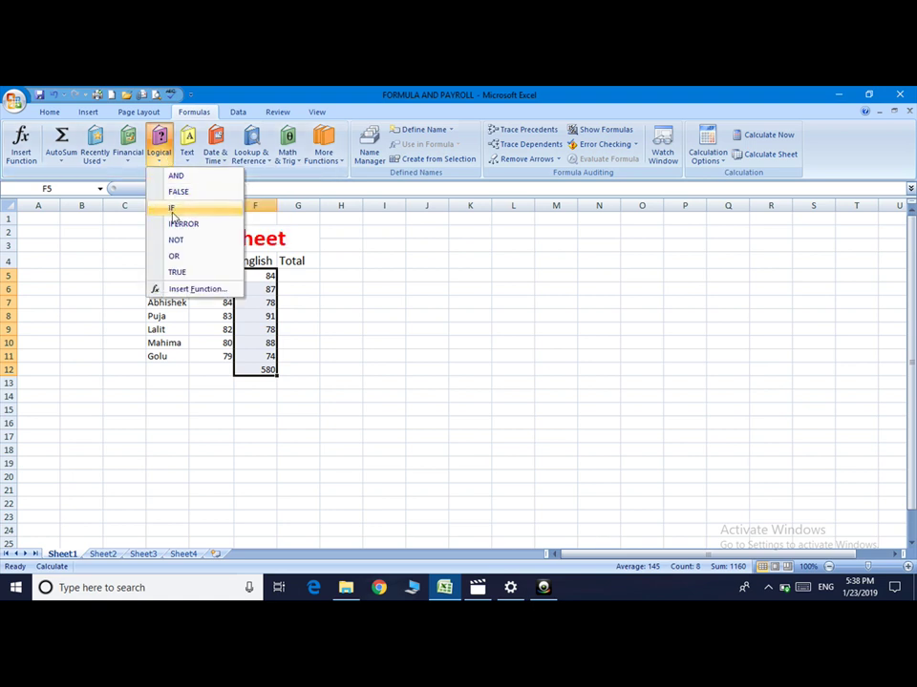
click(388, 292)
click(388, 292)
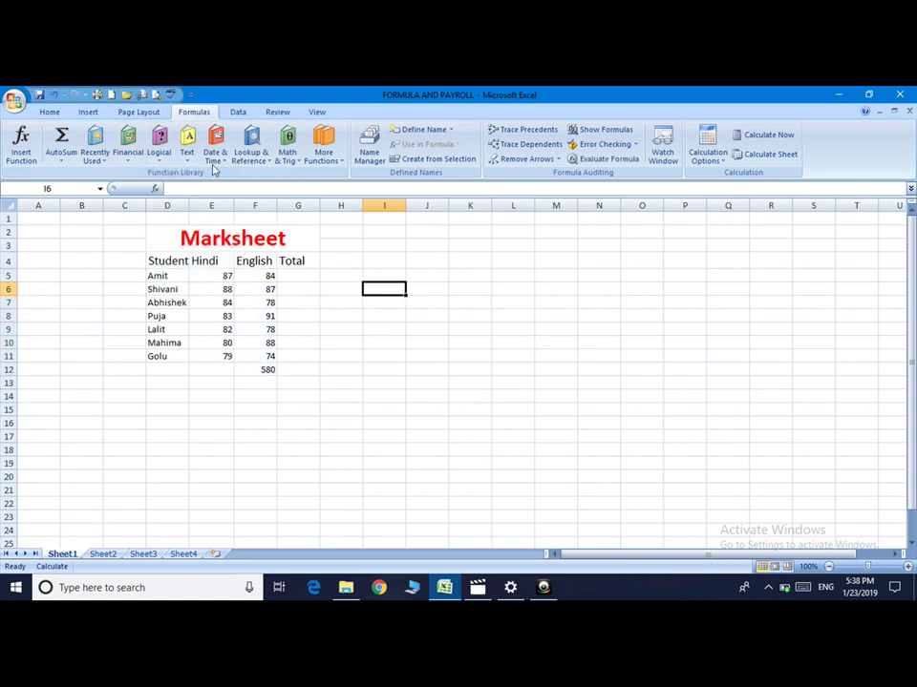
click(164, 158)
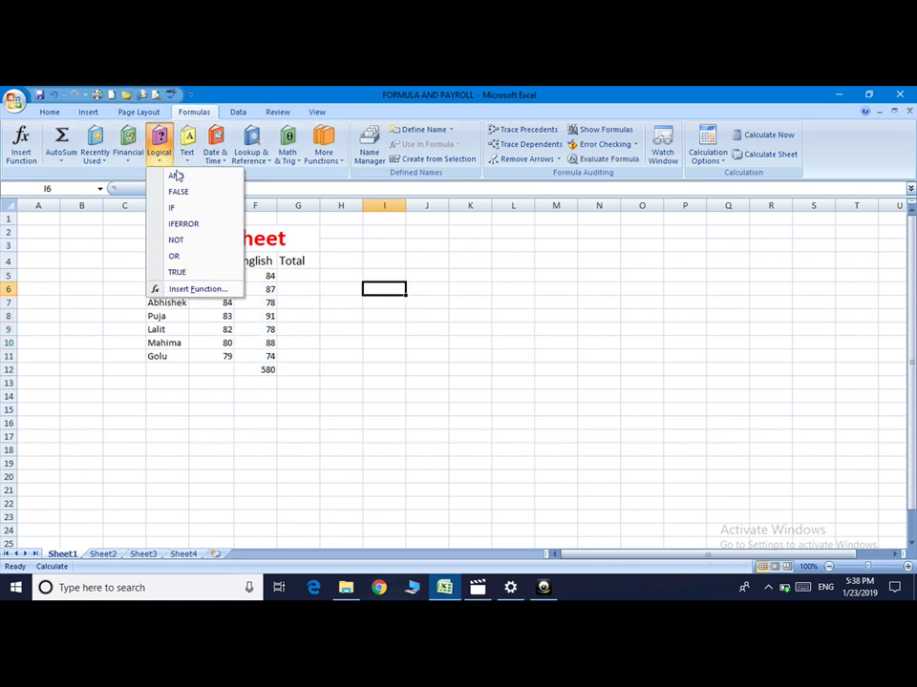
click(175, 177)
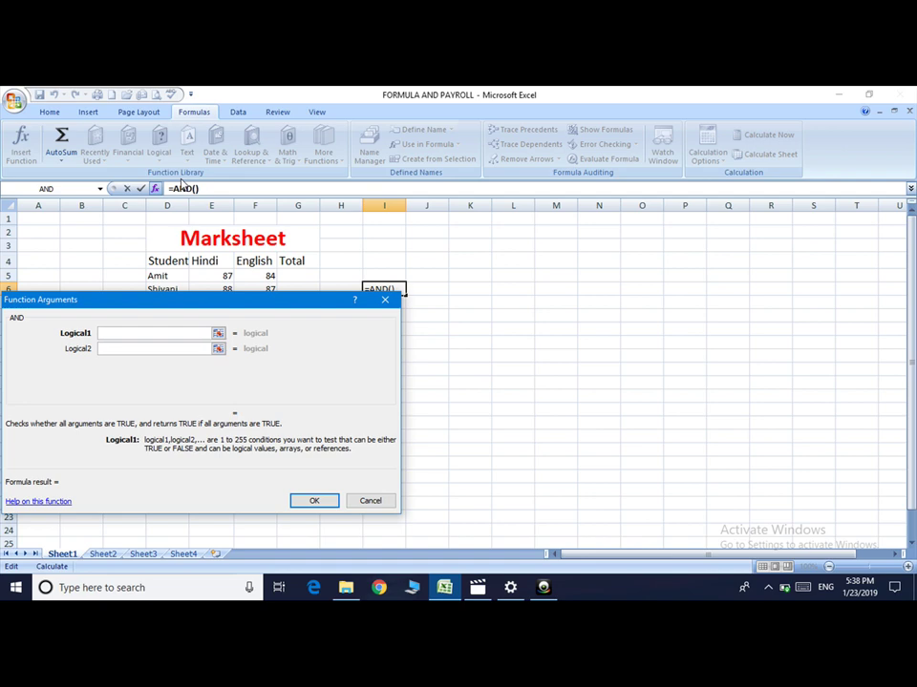
text(20)
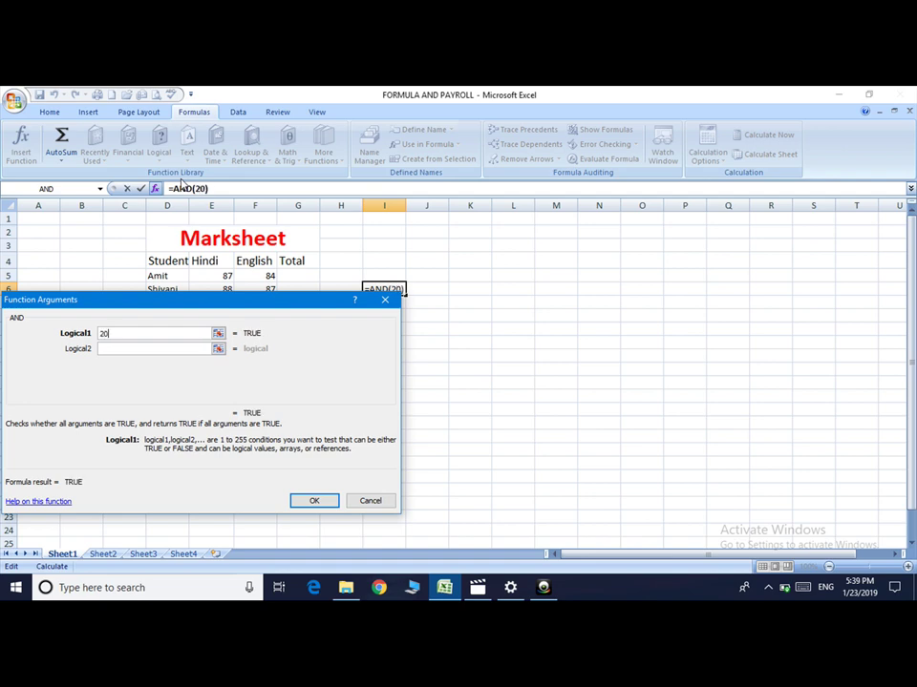
text(+20)
text(=)
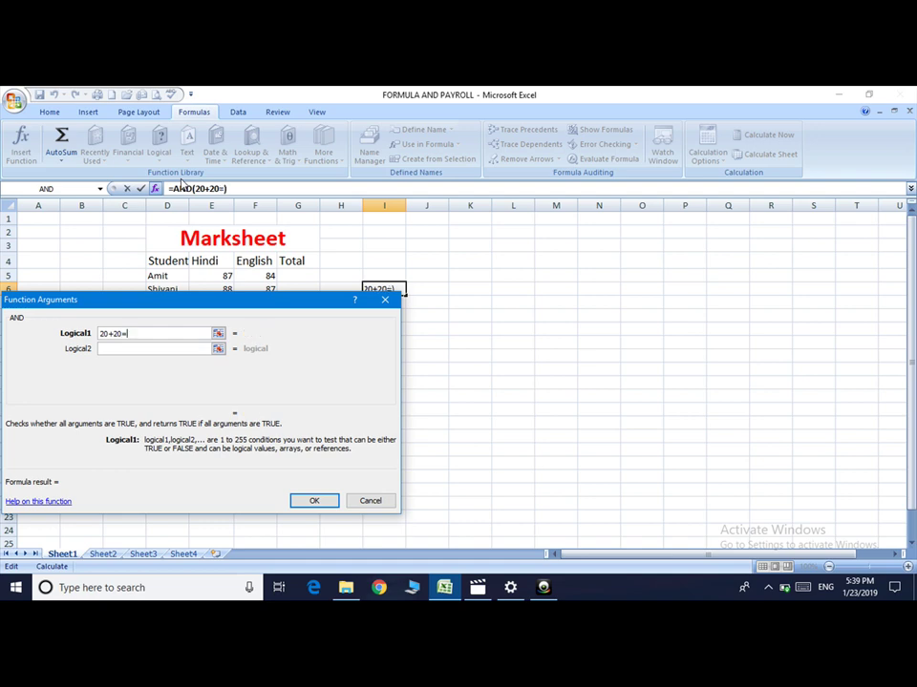
text(40)
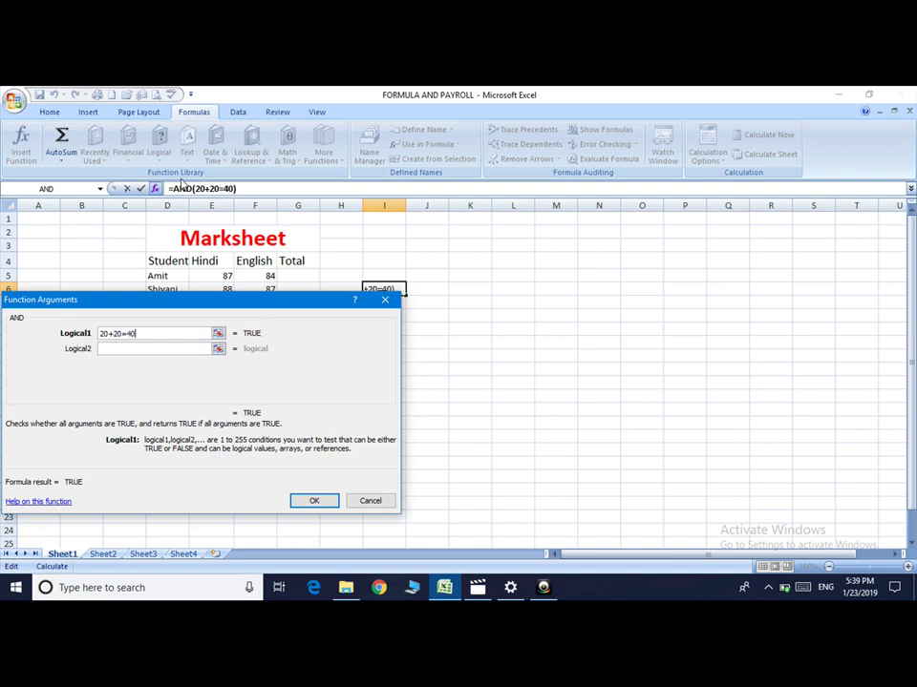
key(Tab)
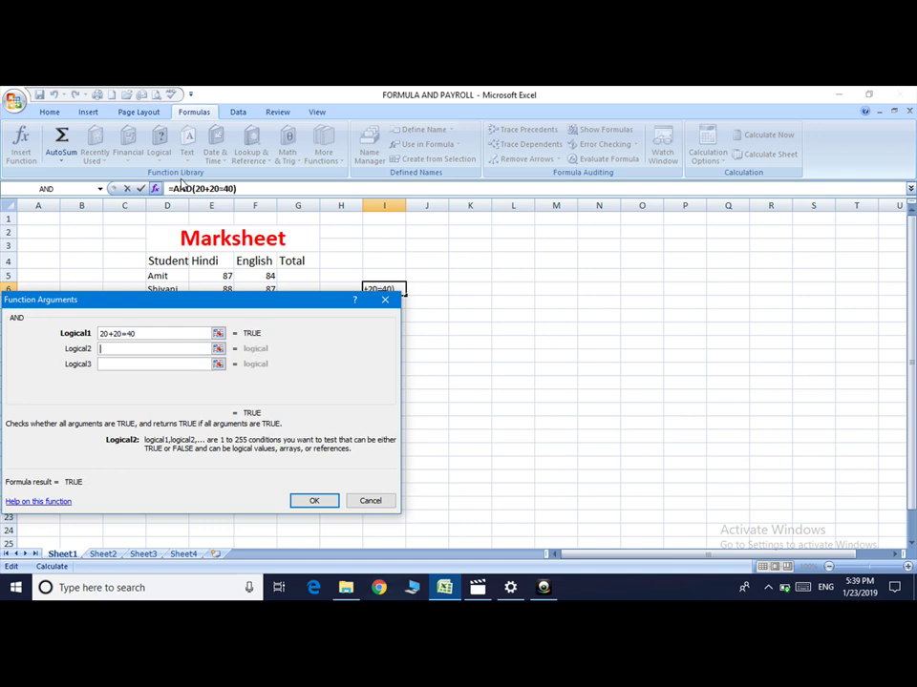
text(15)
text(+1)
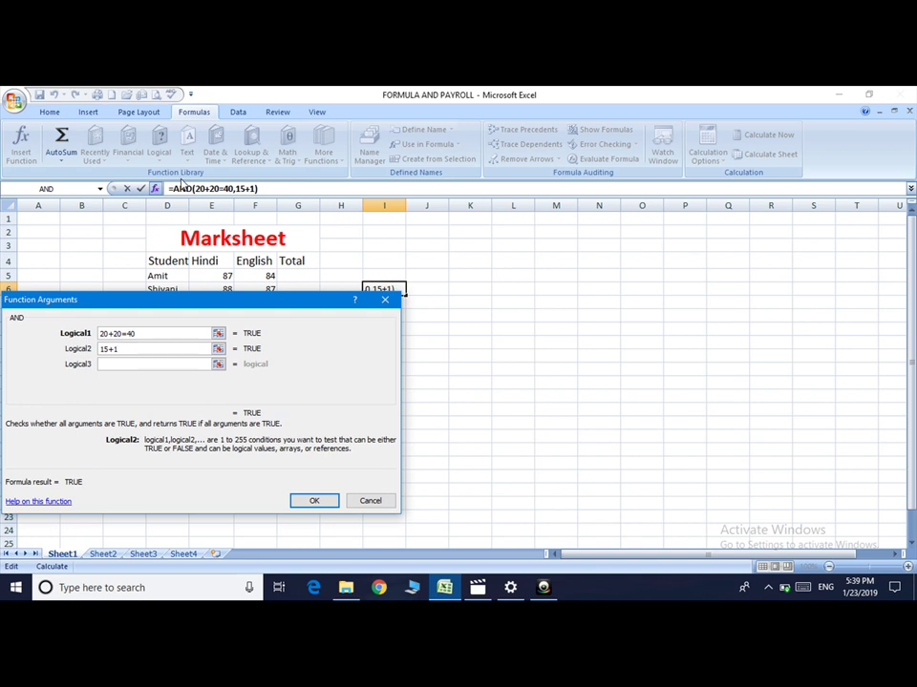
text(6)
text(=30)
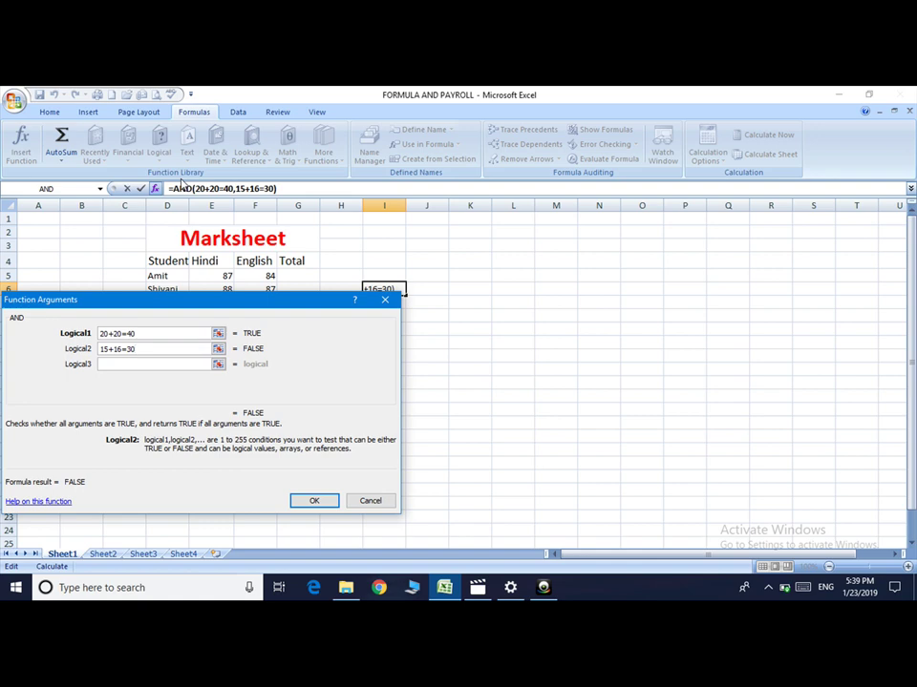
click(319, 501)
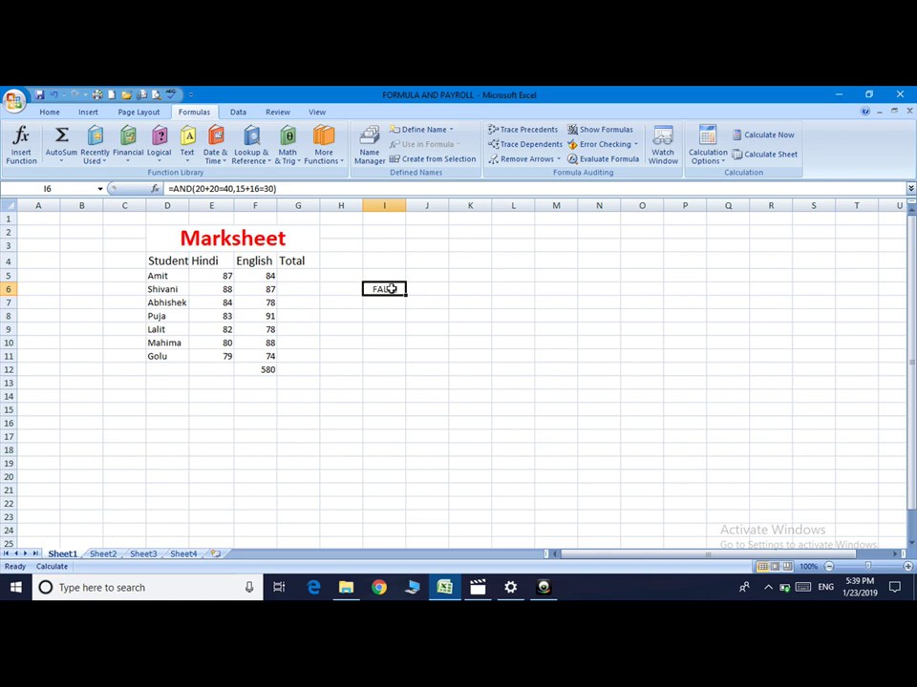
Correct the I6 formula's second condition from 15+16=30 to 15+15=30, making it TRUE
click(259, 188)
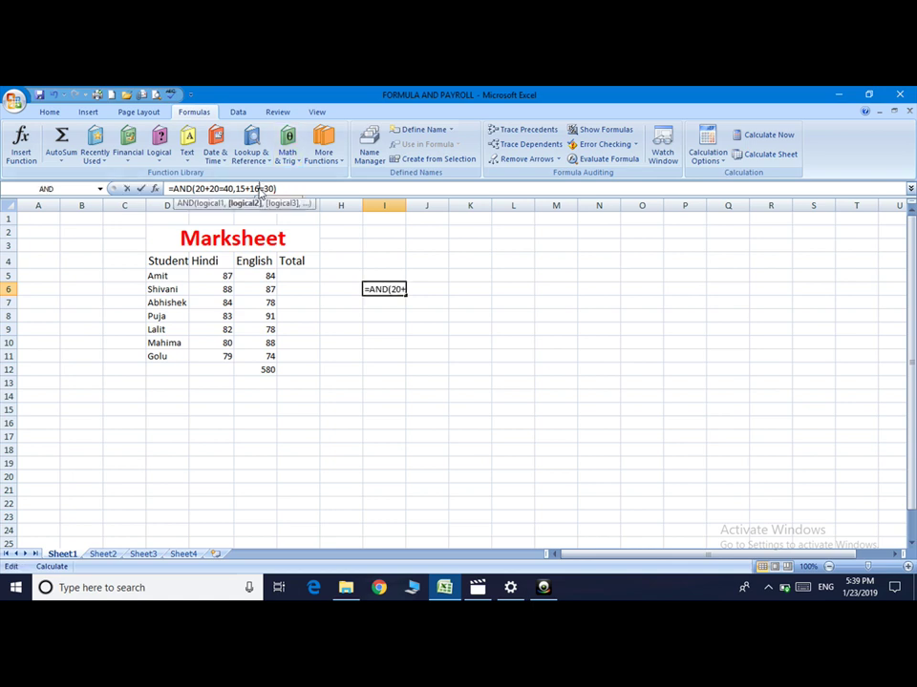
key(BackSpace)
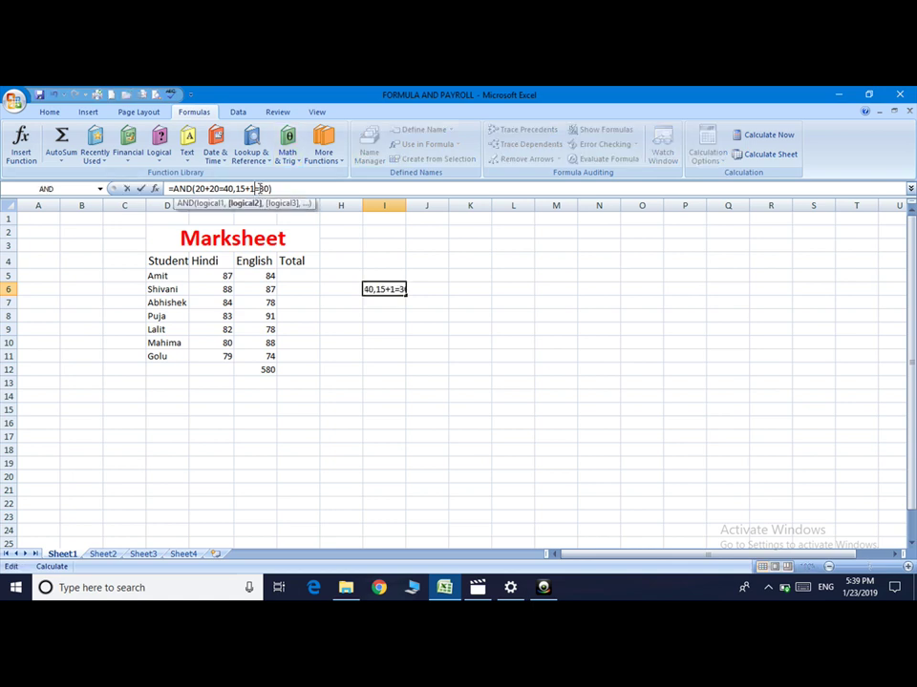
text(5)
key(Return)
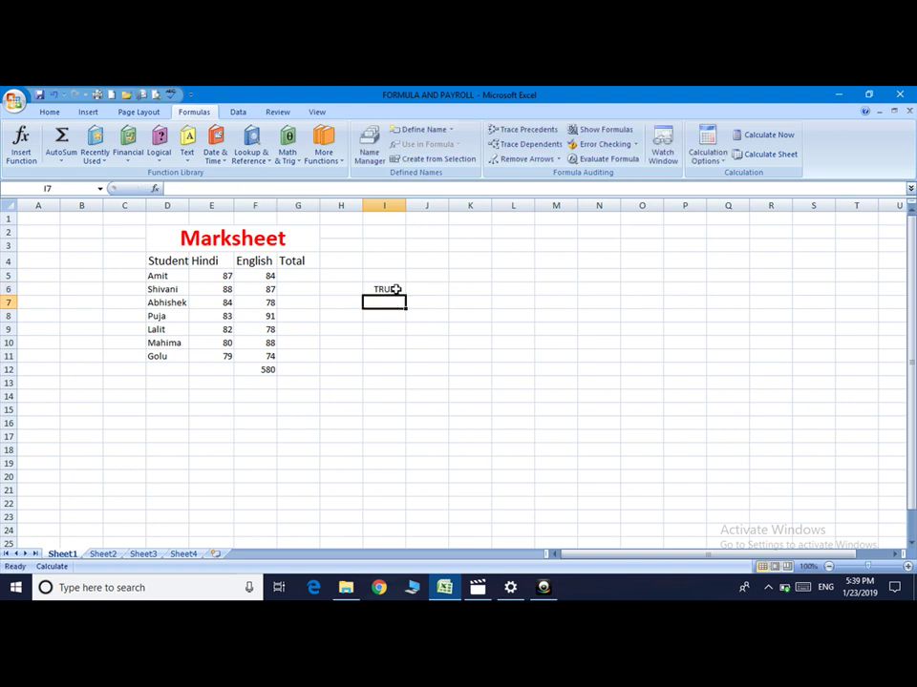
click(394, 290)
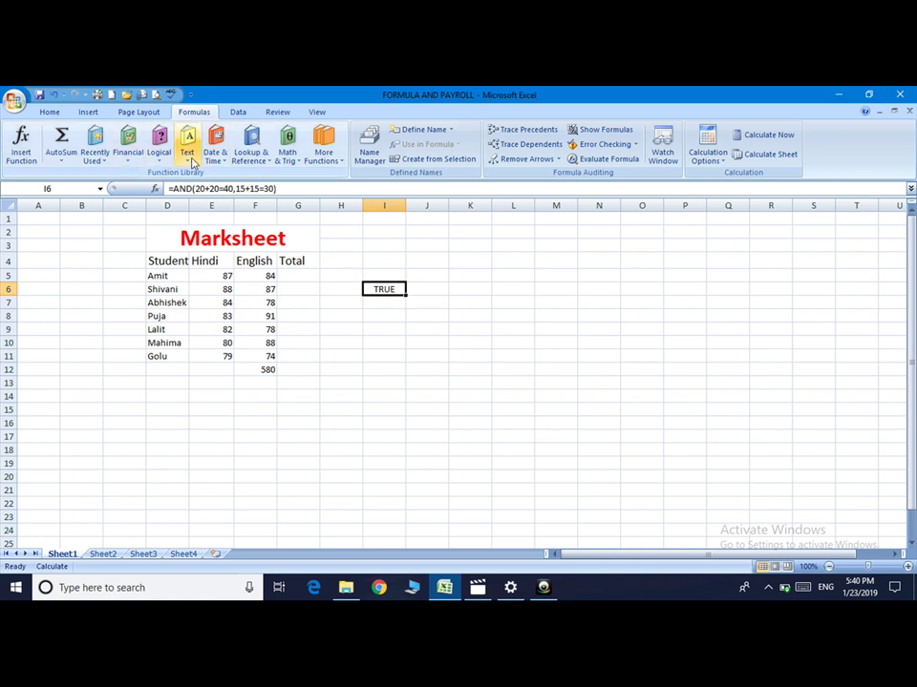
Insert =LOWER(D6) in K6 to show the student name in lowercase
click(469, 283)
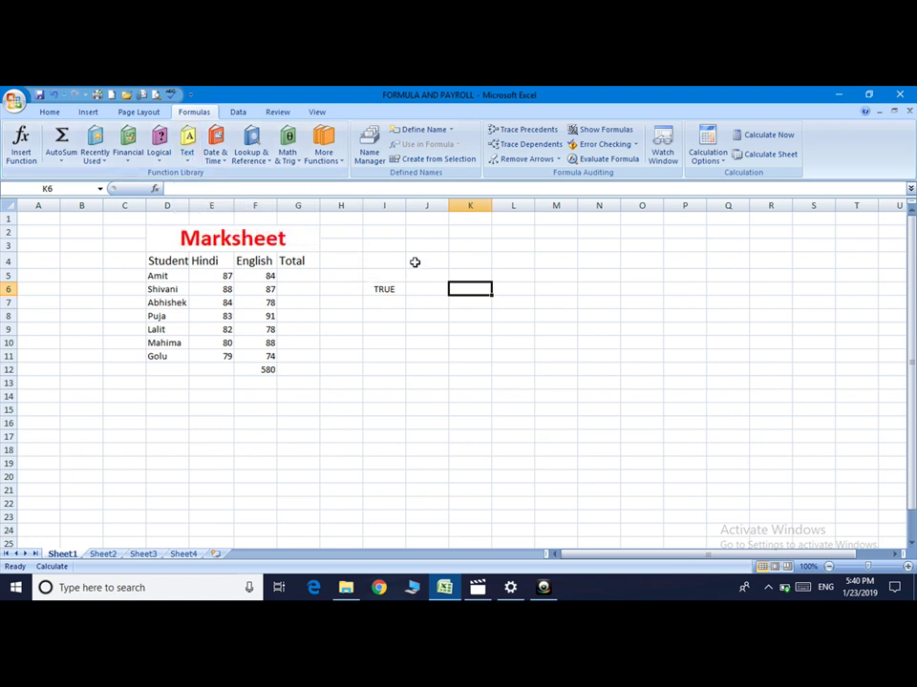
click(192, 158)
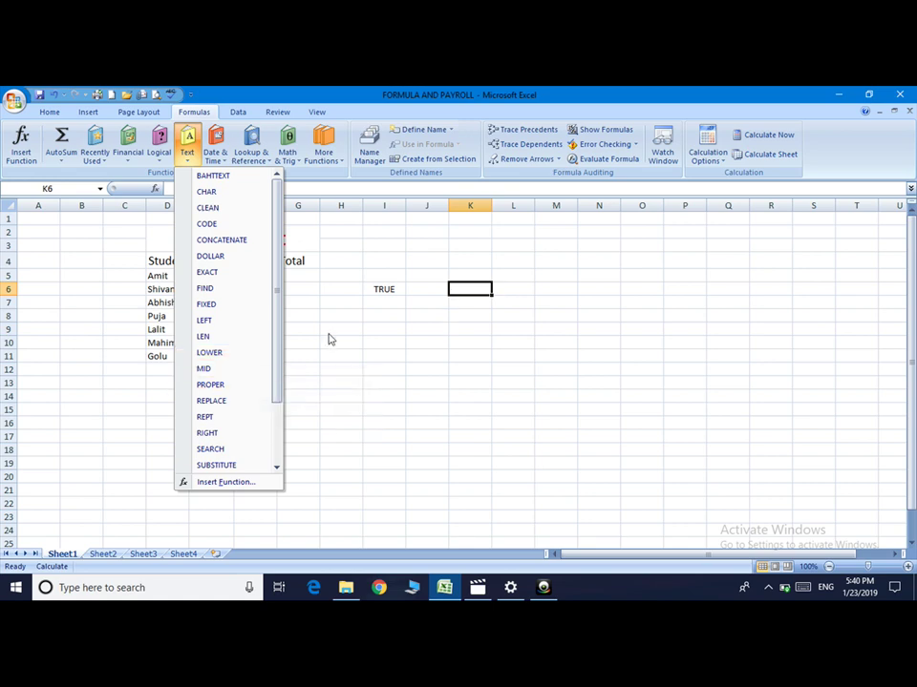
click(229, 353)
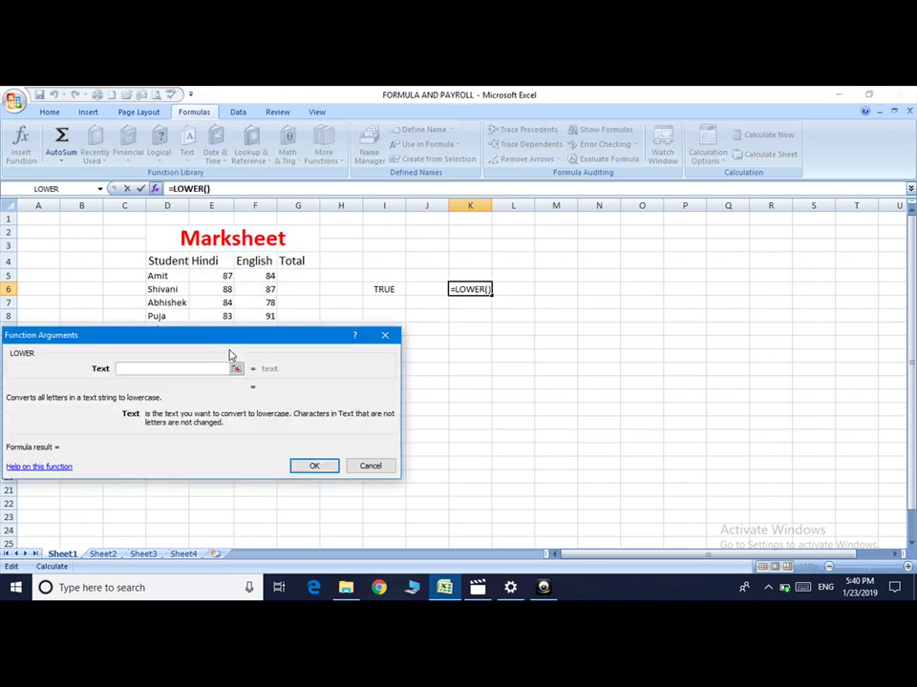
click(149, 290)
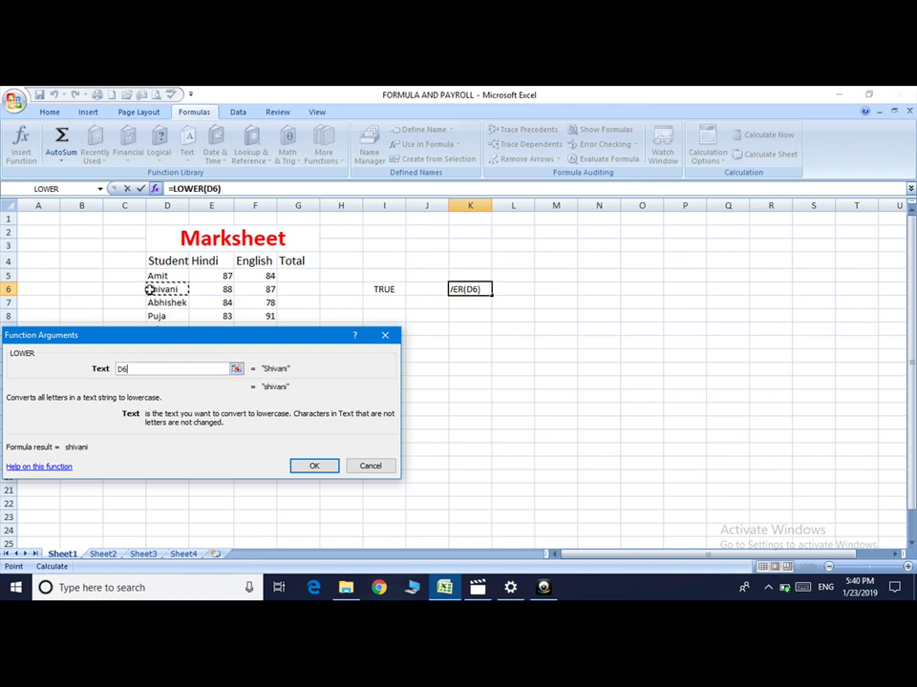
click(314, 467)
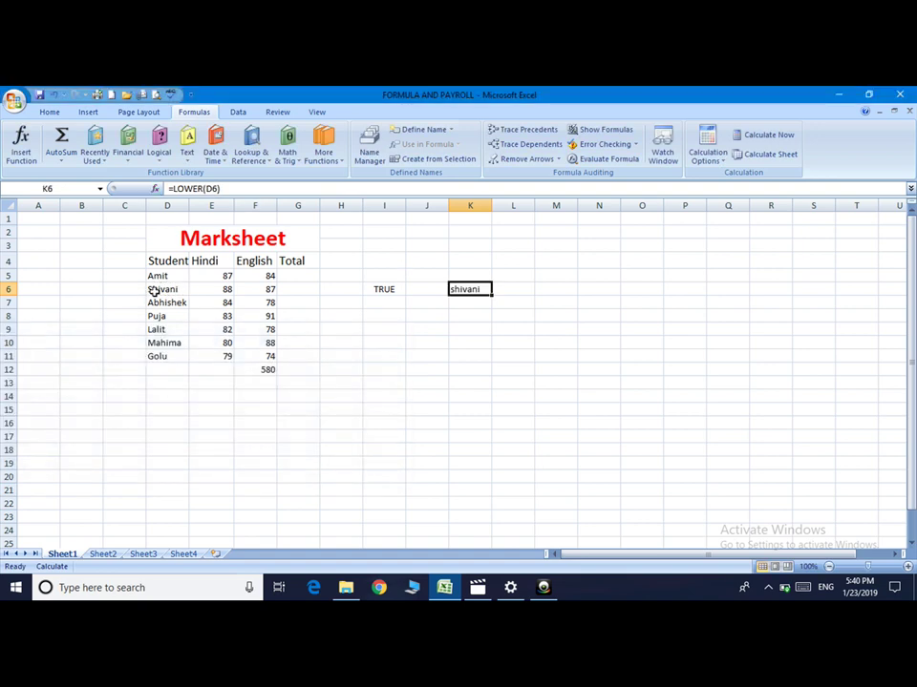
click(468, 304)
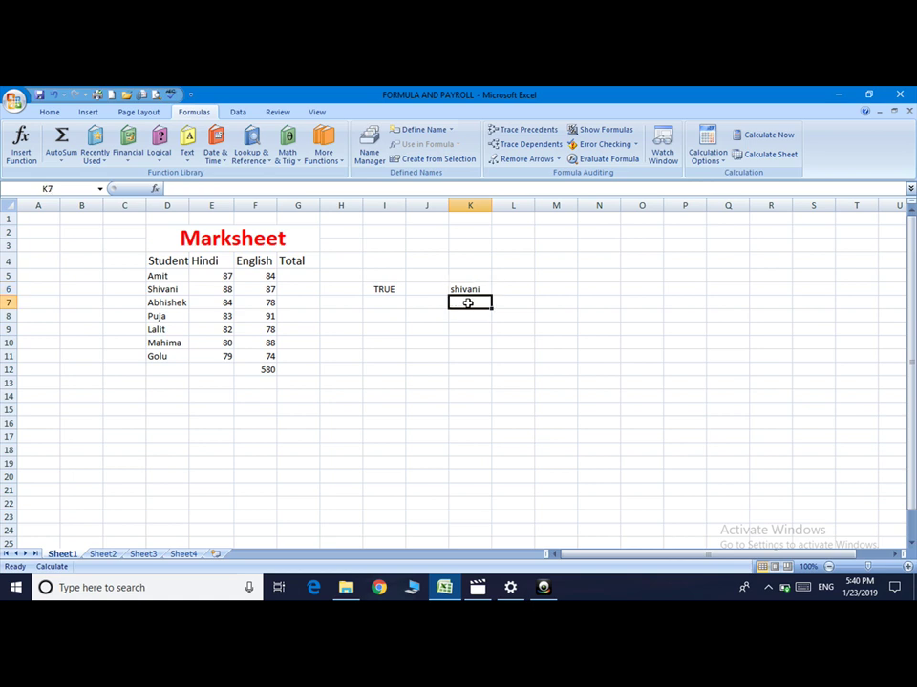
Enter =UPPER(K6) in K7 to show the student name in capitals
text(=)
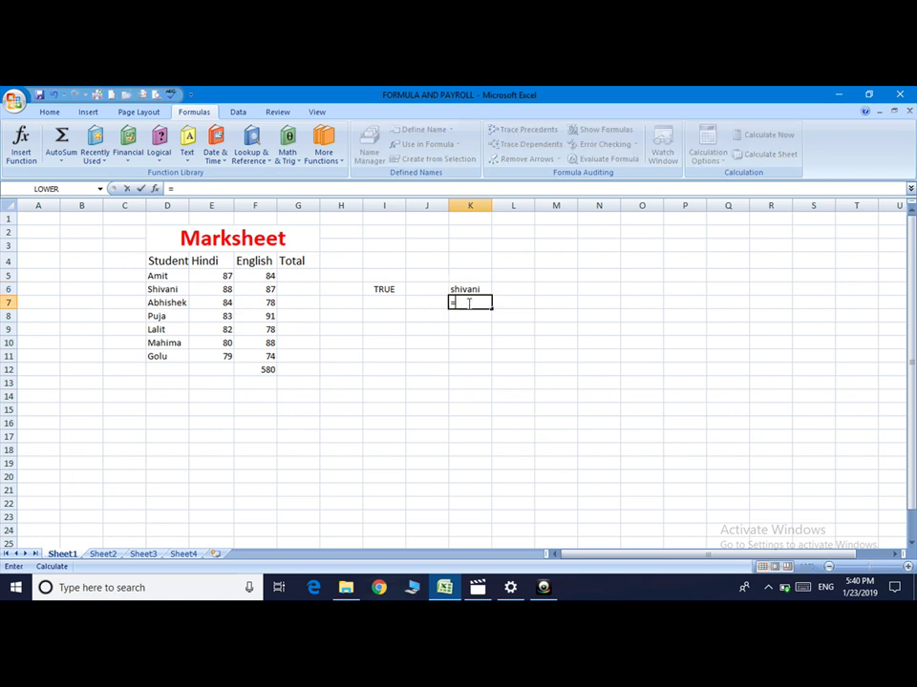
text(up)
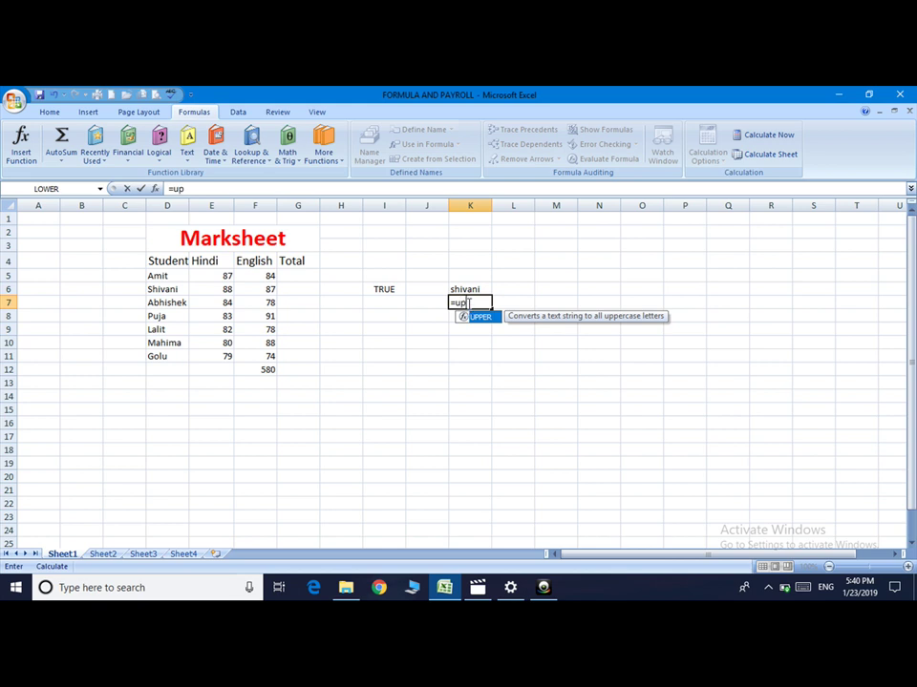
text(per)
text(()
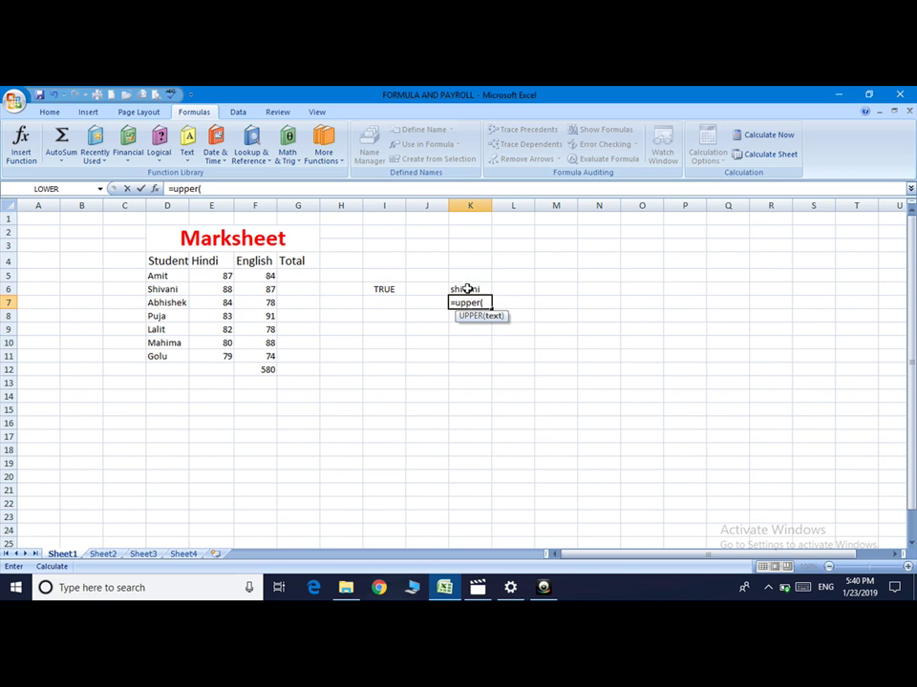
click(466, 289)
text())
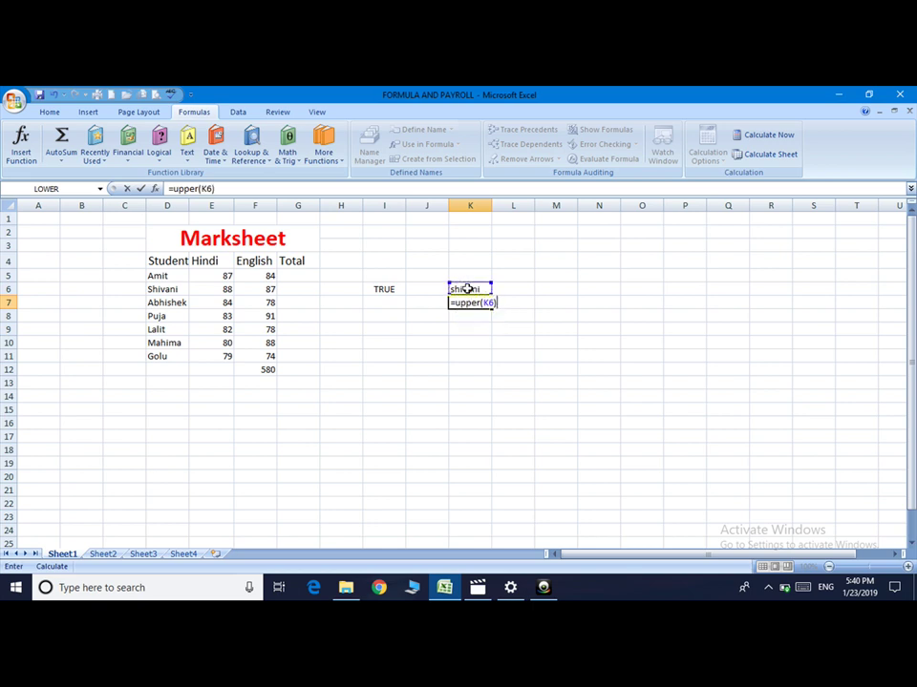
key(Return)
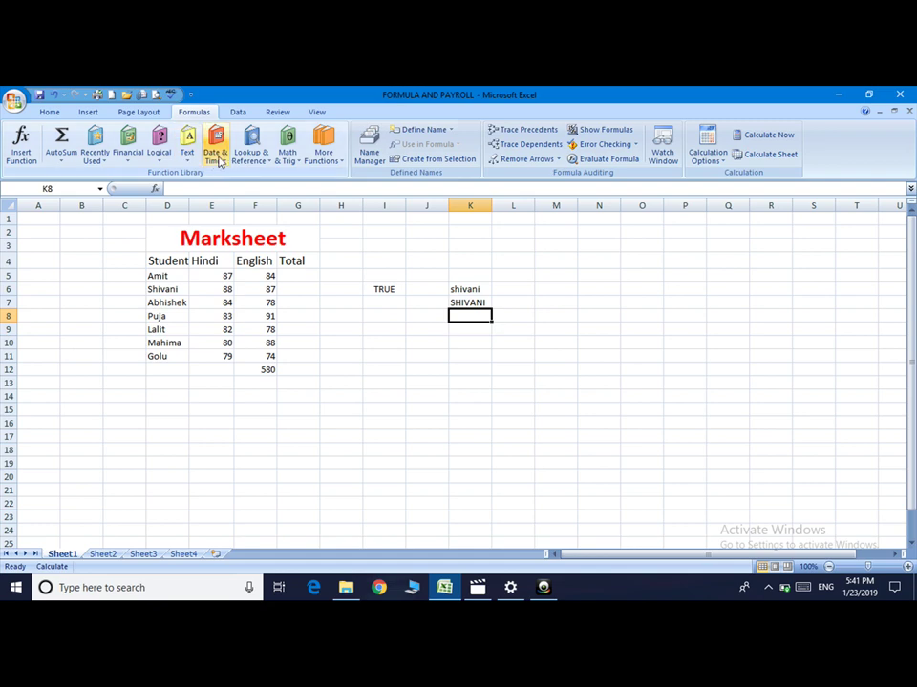
click(377, 330)
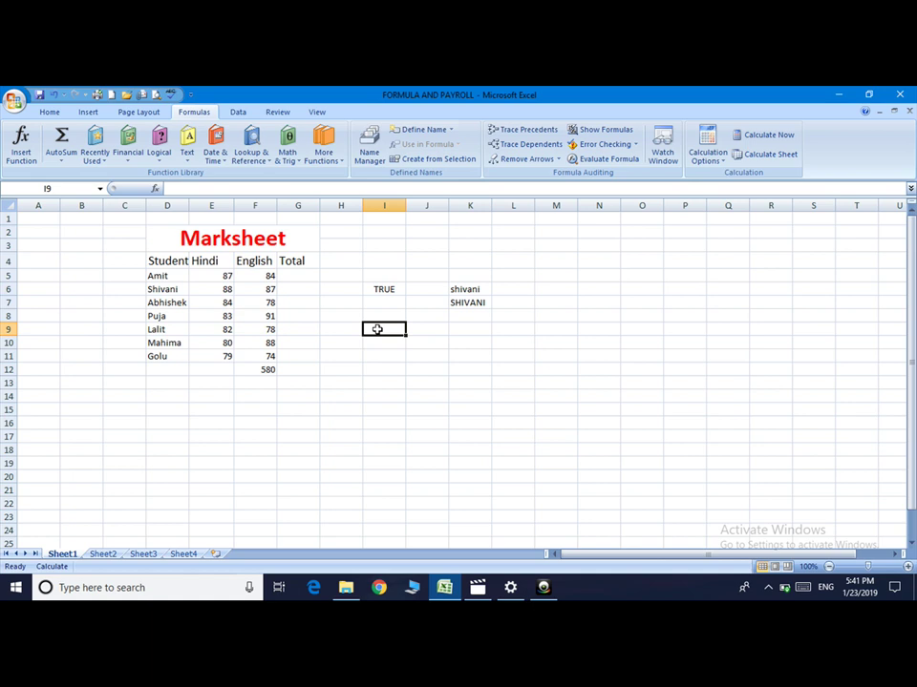
Enter the date 12/08/2019 in I9 and widen column I to fit it
text(12)
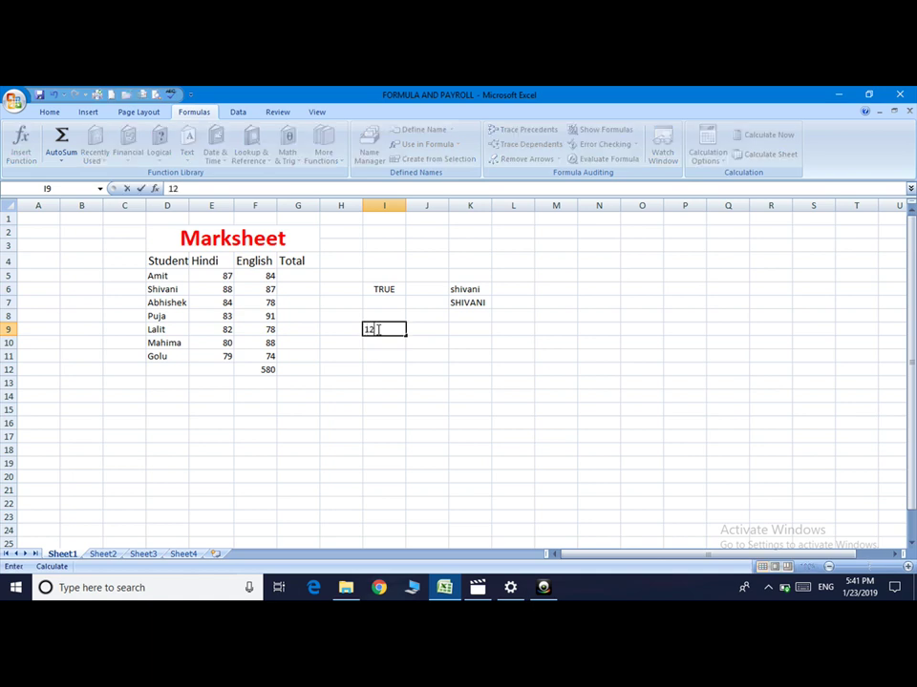
text(/08/)
text(2019)
drag(386, 205, 407, 205)
click(388, 218)
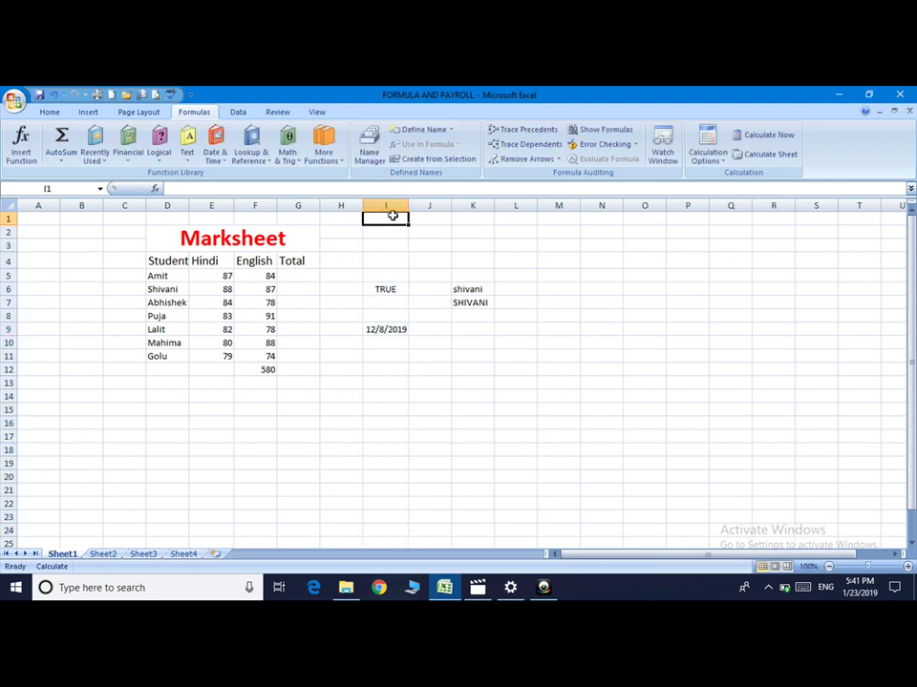
click(388, 346)
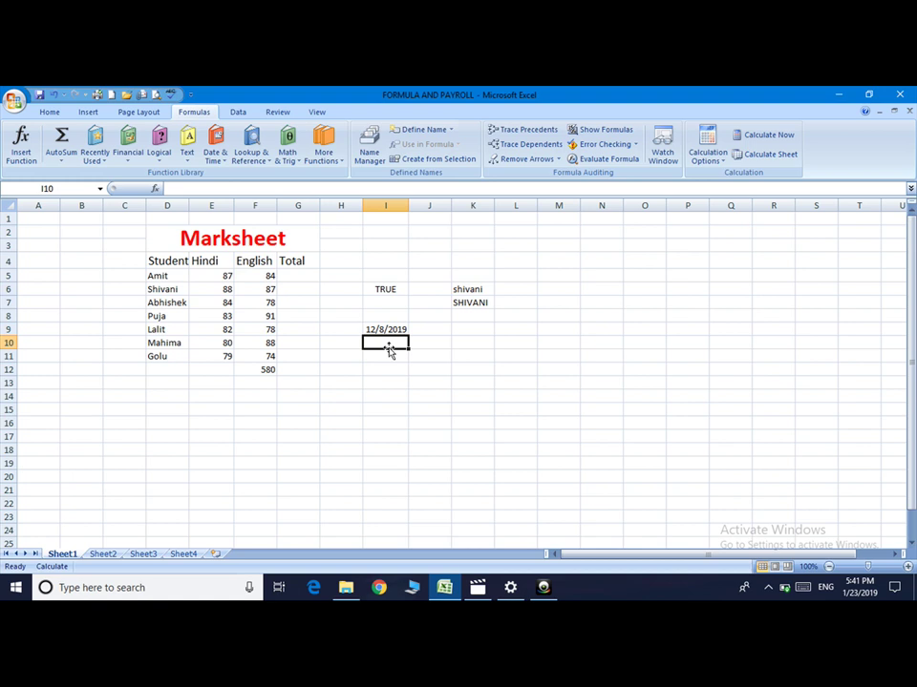
Extract the year, month and day of I9 into I10:I12 with YEAR, MONTH and DAY (2019, 12, 8)
text(=y)
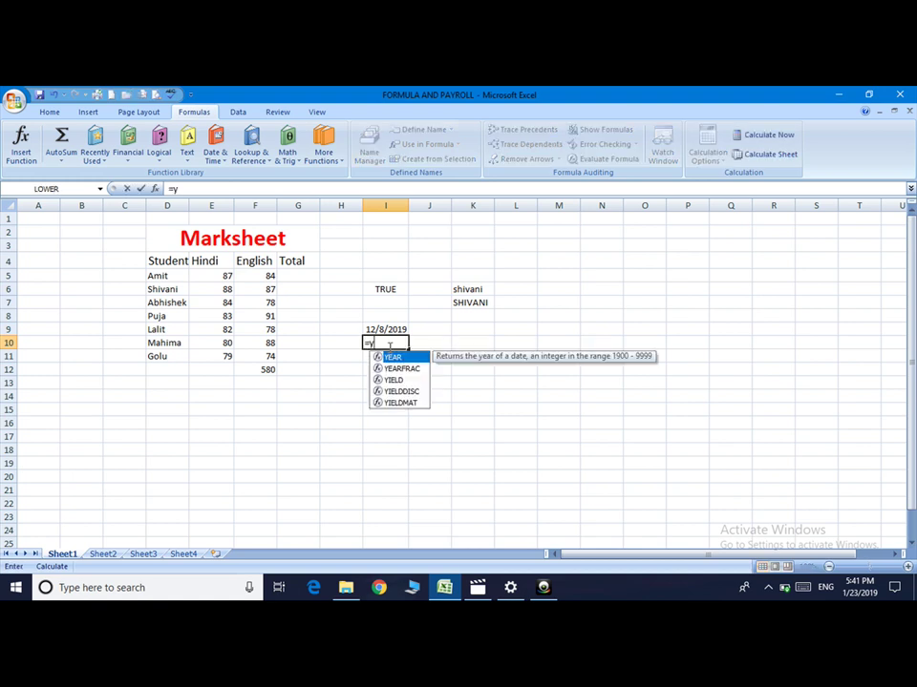
text(ear)
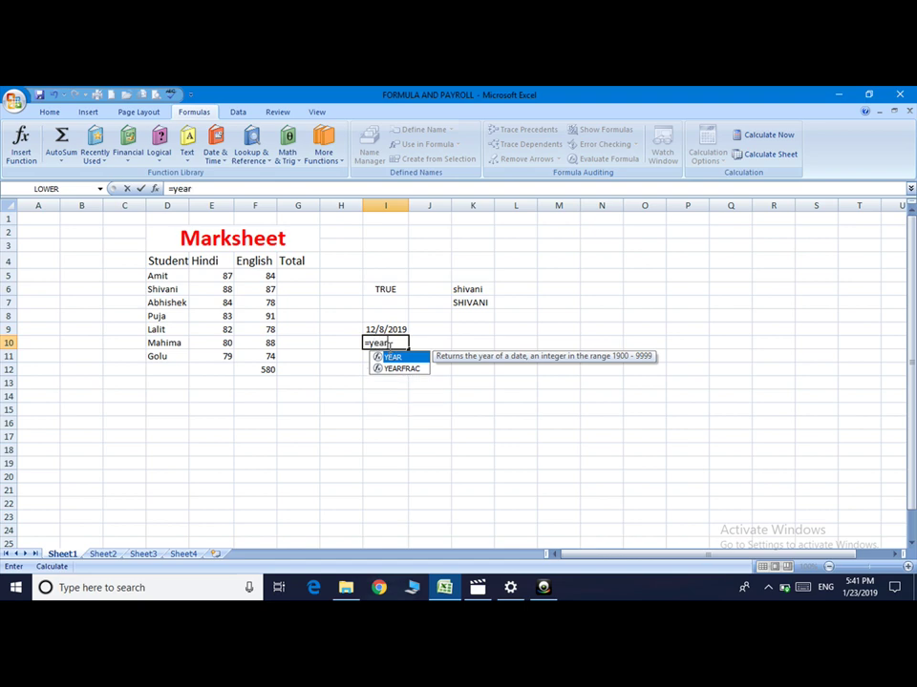
text(()
click(391, 329)
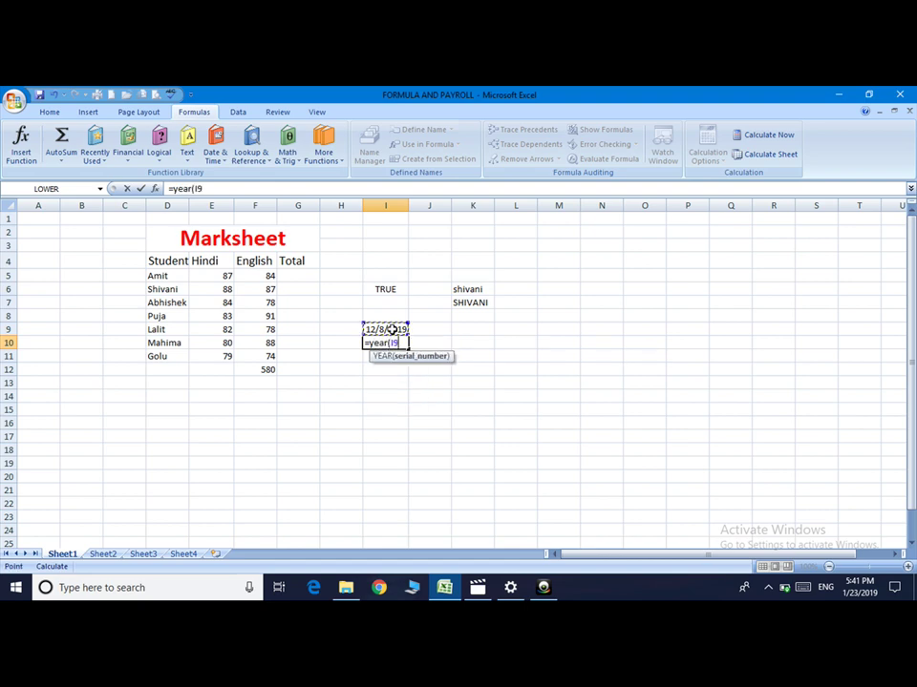
text())
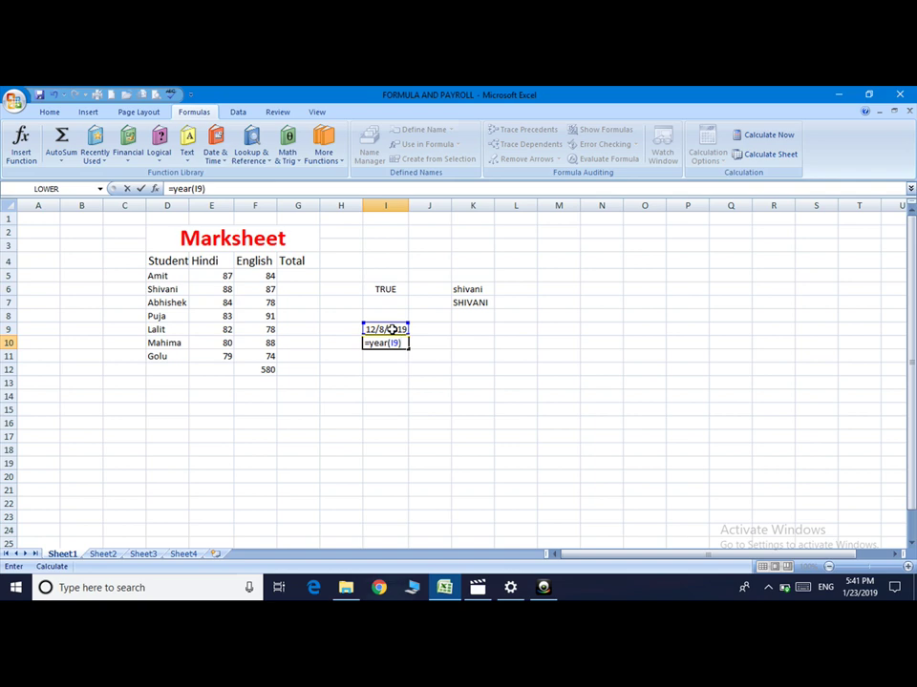
key(Return)
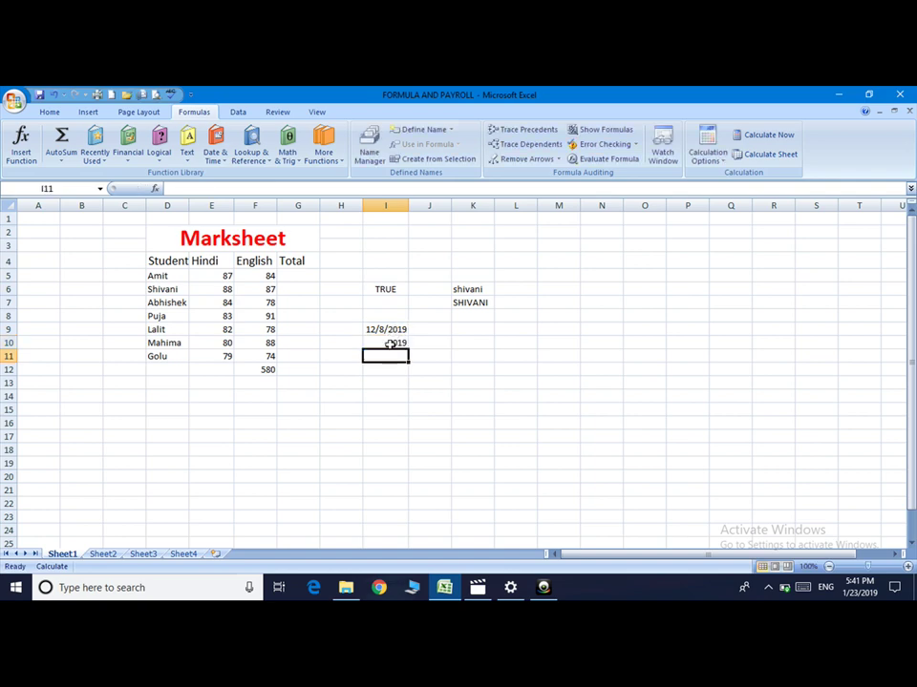
text(=)
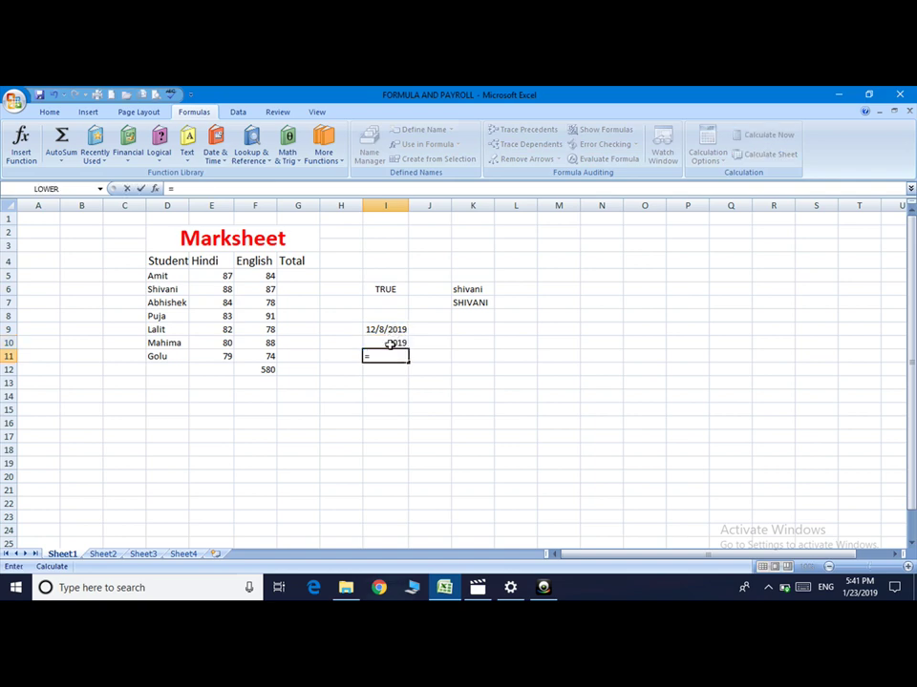
text(month)
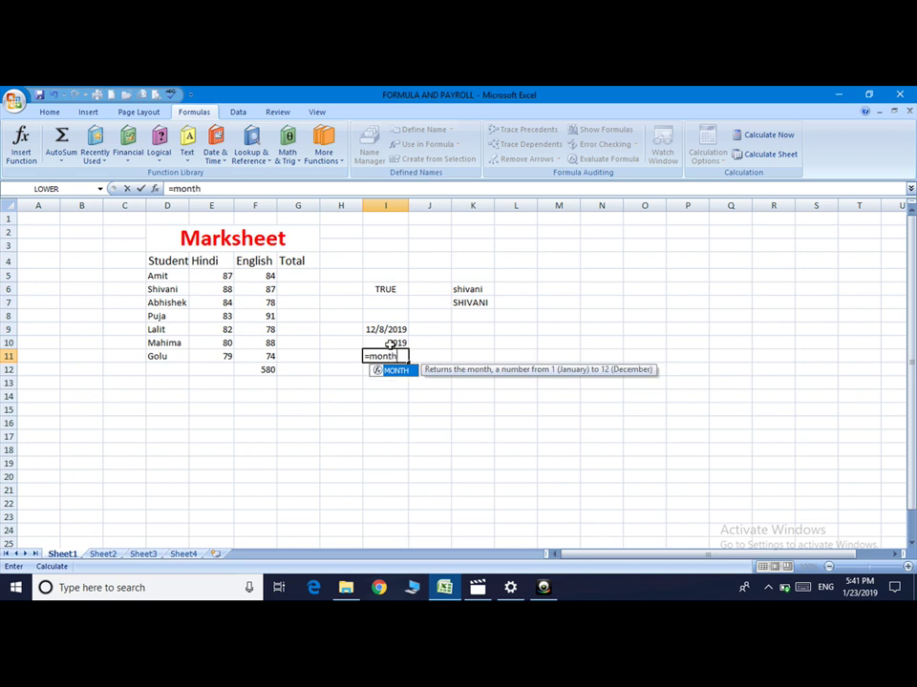
text(()
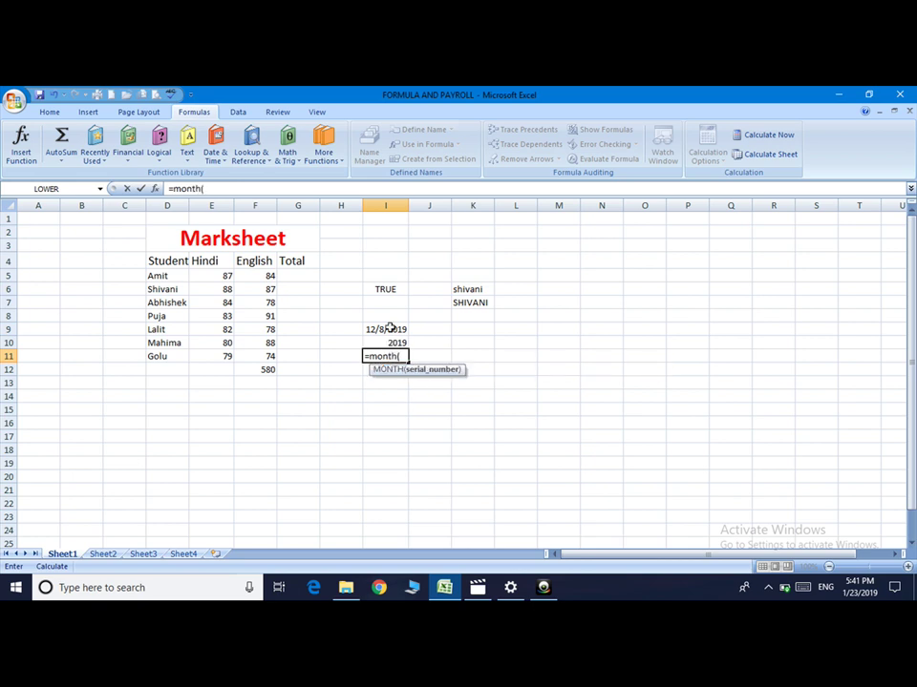
click(388, 330)
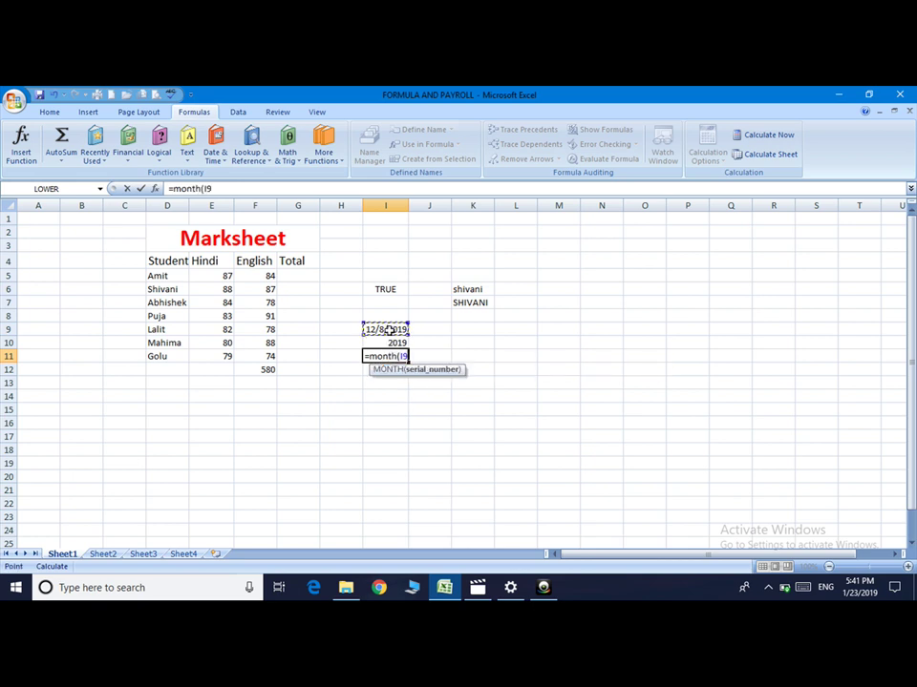
text())
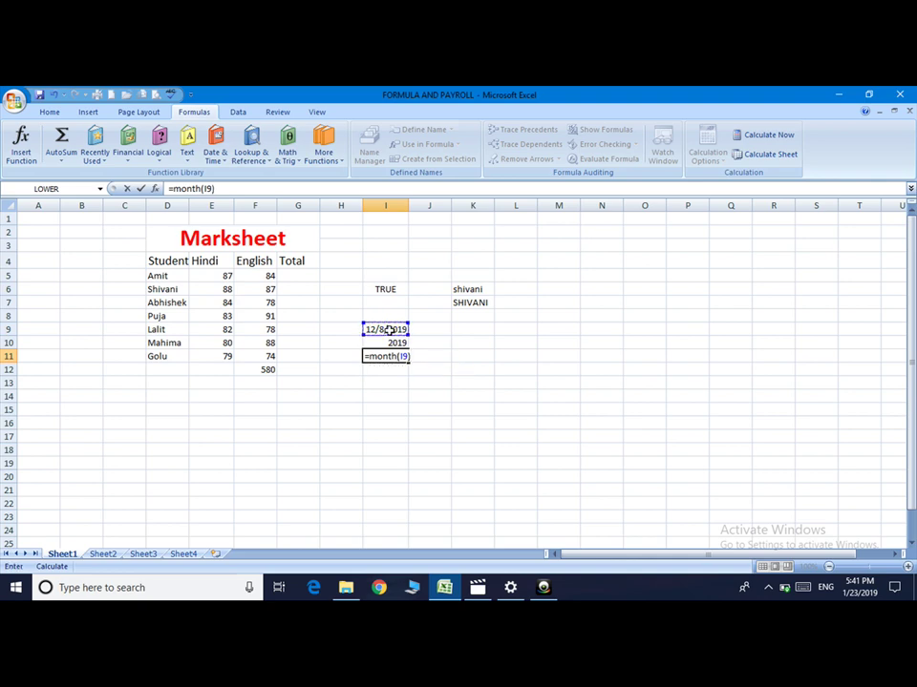
key(Return)
text(=)
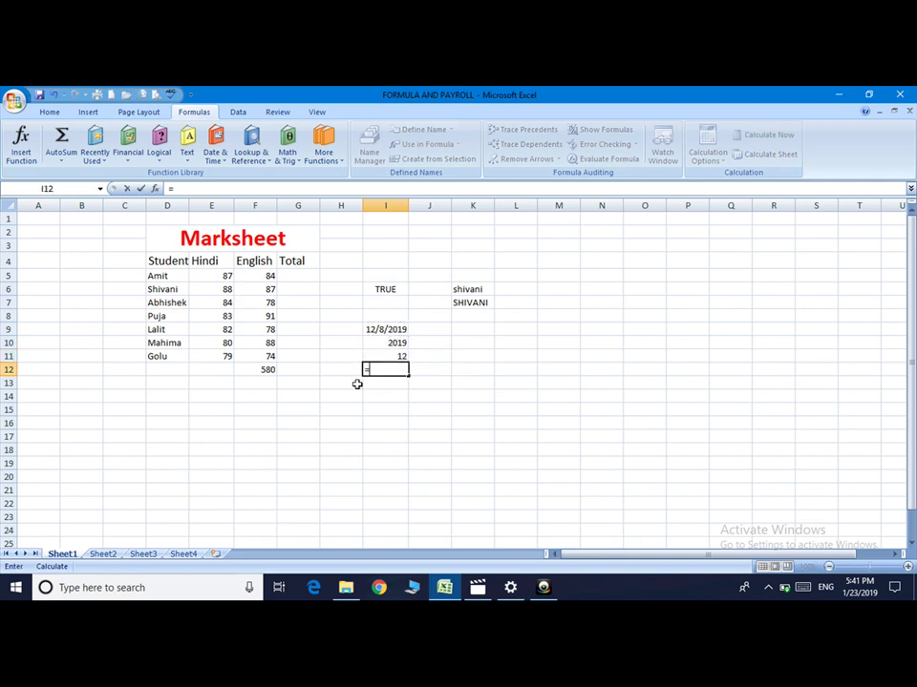
text(day)
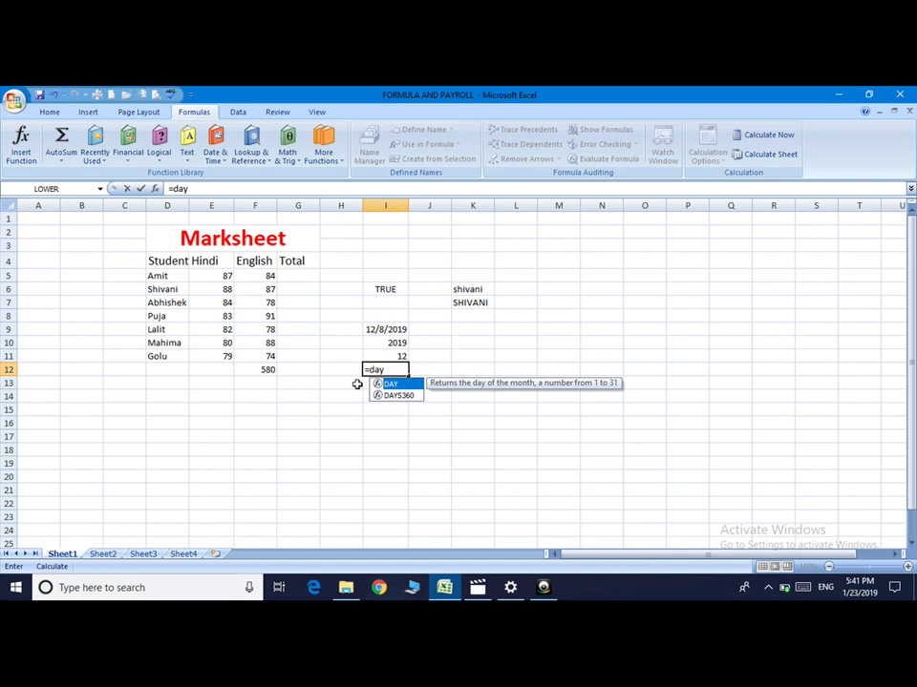
text(()
click(384, 328)
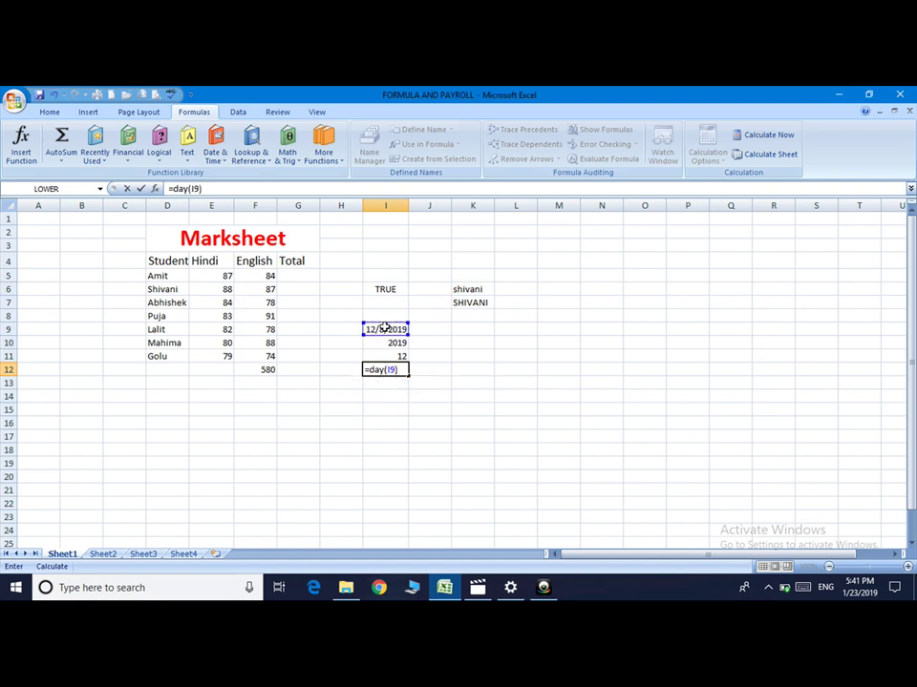
key(Return)
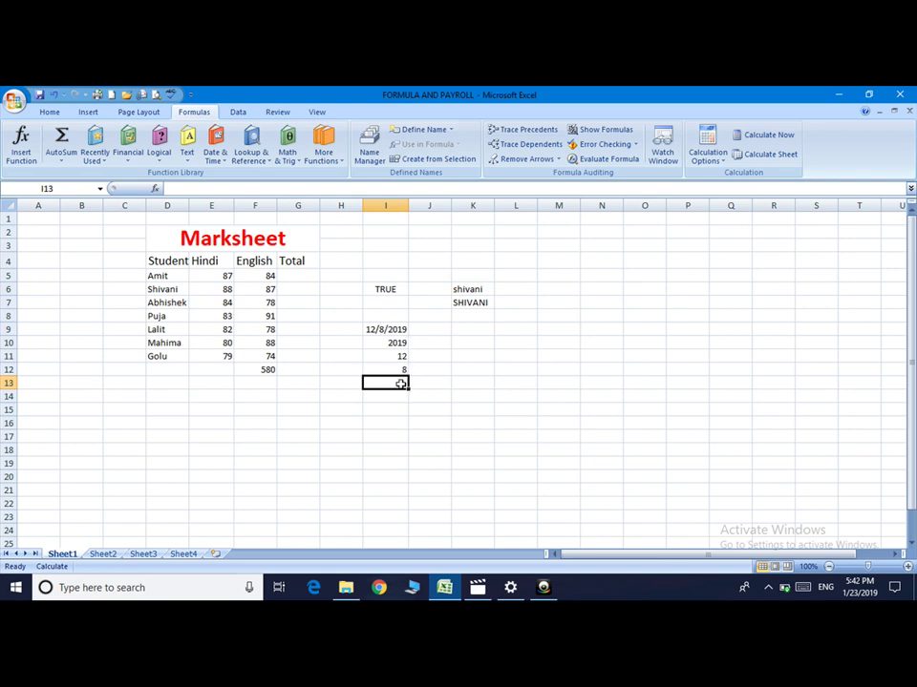
Enter =DATE(I10,I11,I12) in I13 to rebuild 12/8/2019
text(=)
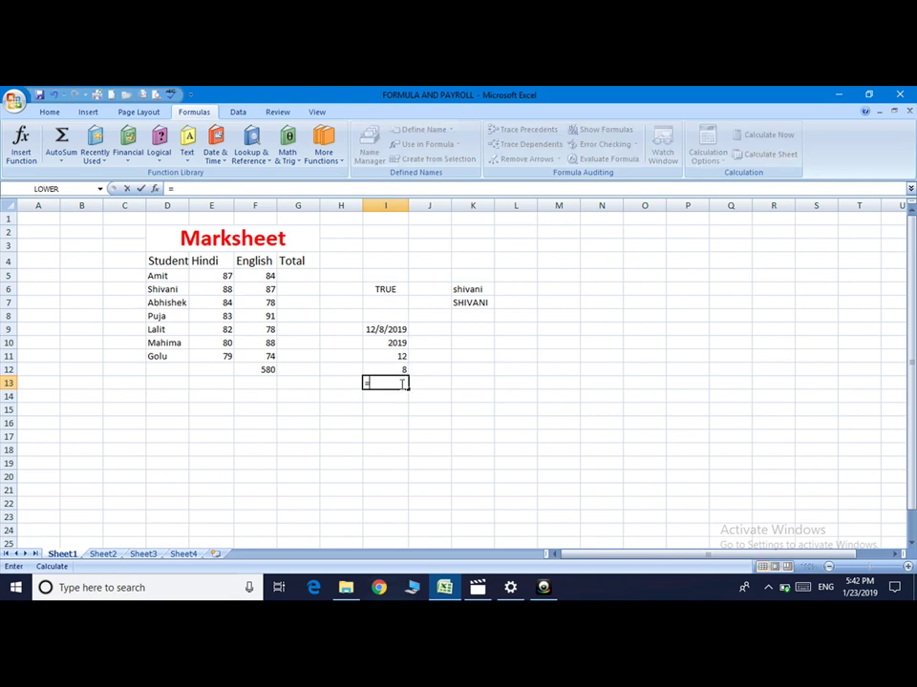
text(date)
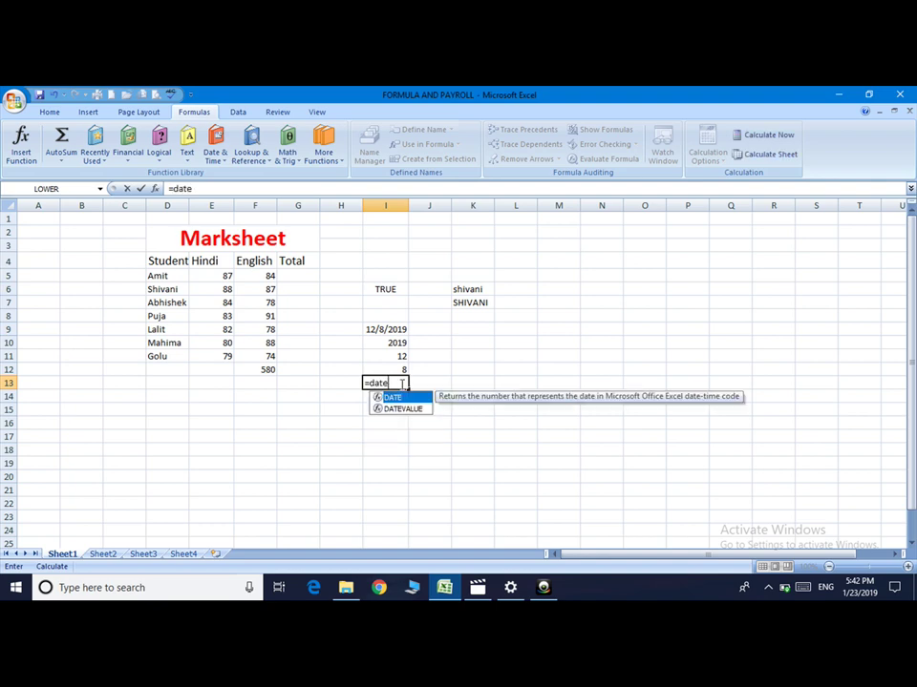
text(()
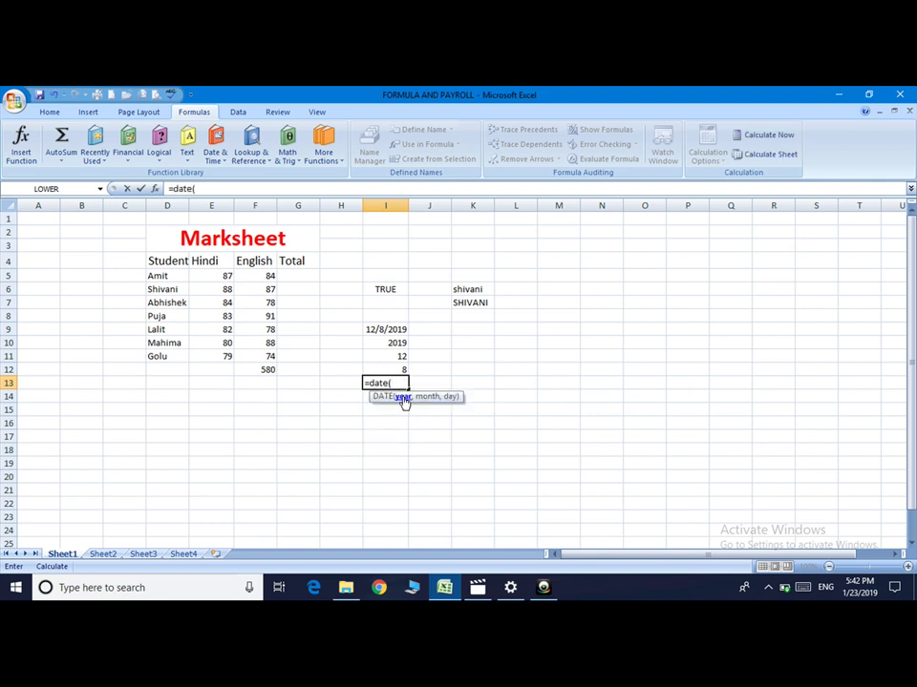
click(397, 343)
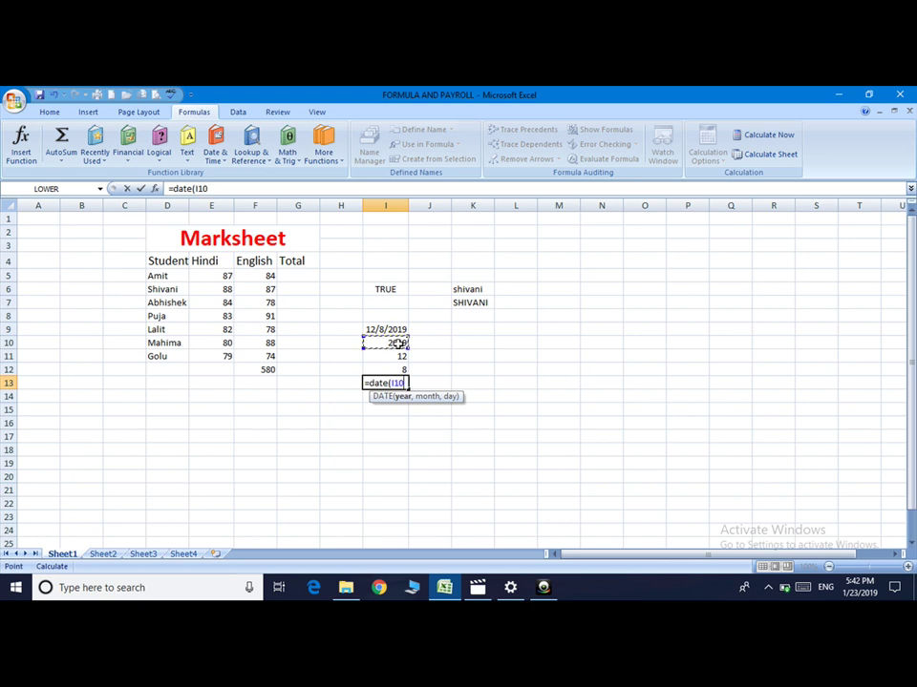
text(,)
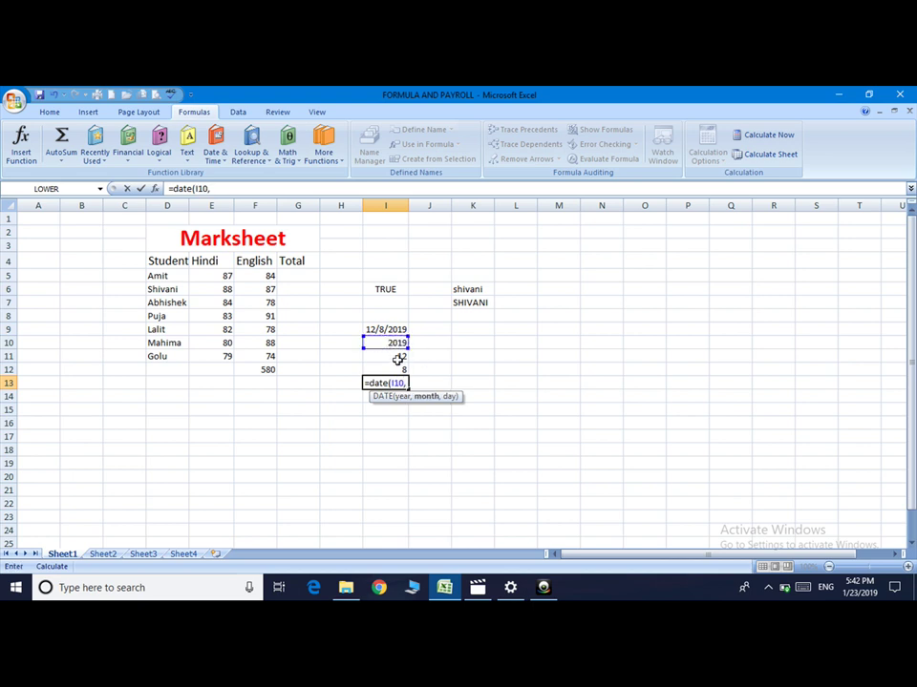
click(400, 358)
text(,)
click(398, 371)
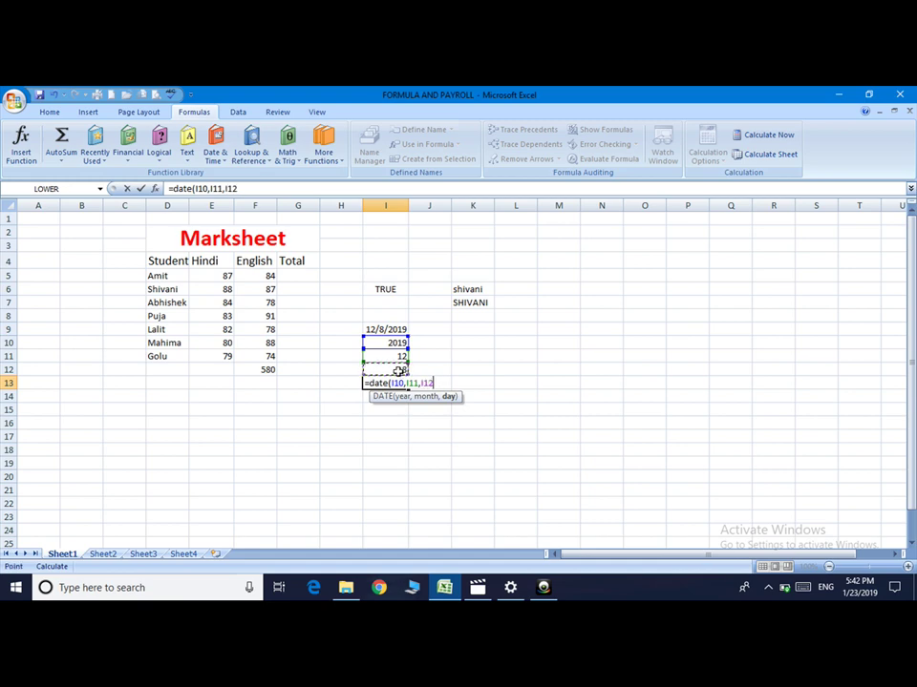
text())
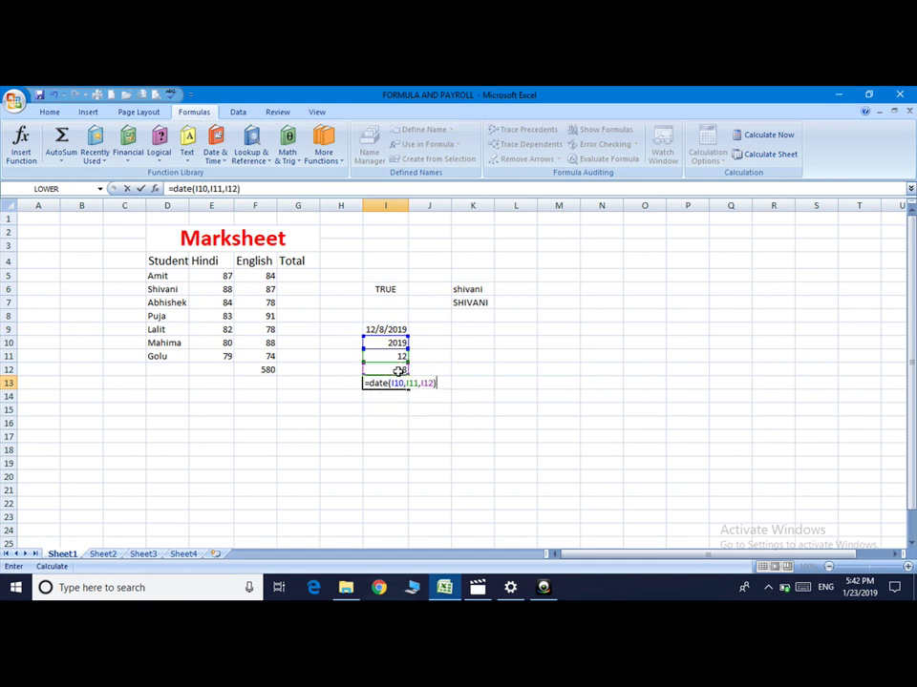
key(Return)
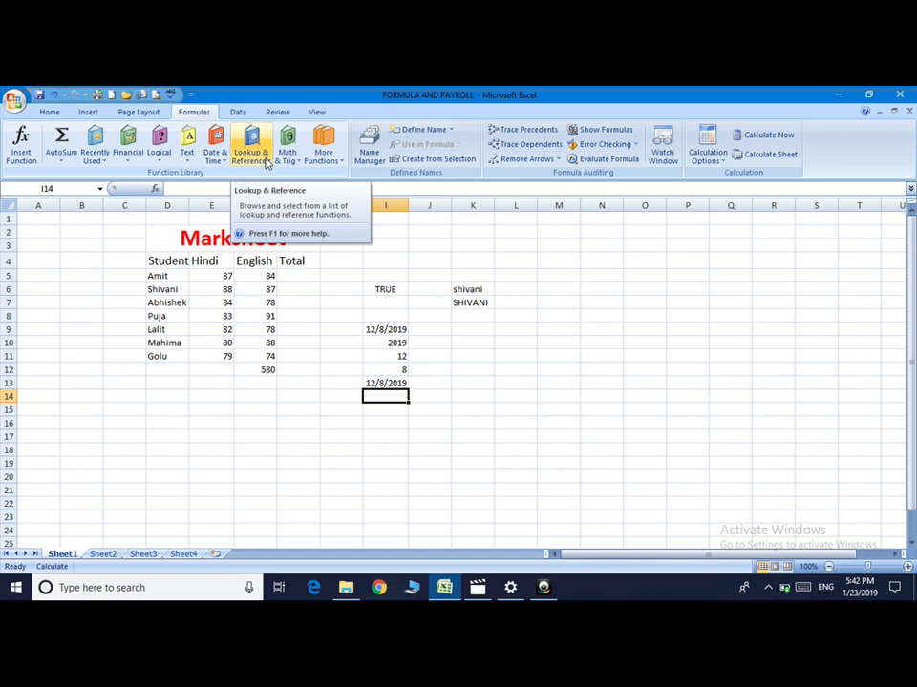
Browse the Lookup & Reference function list and switch to the Salary Chart on Sheet2
click(266, 163)
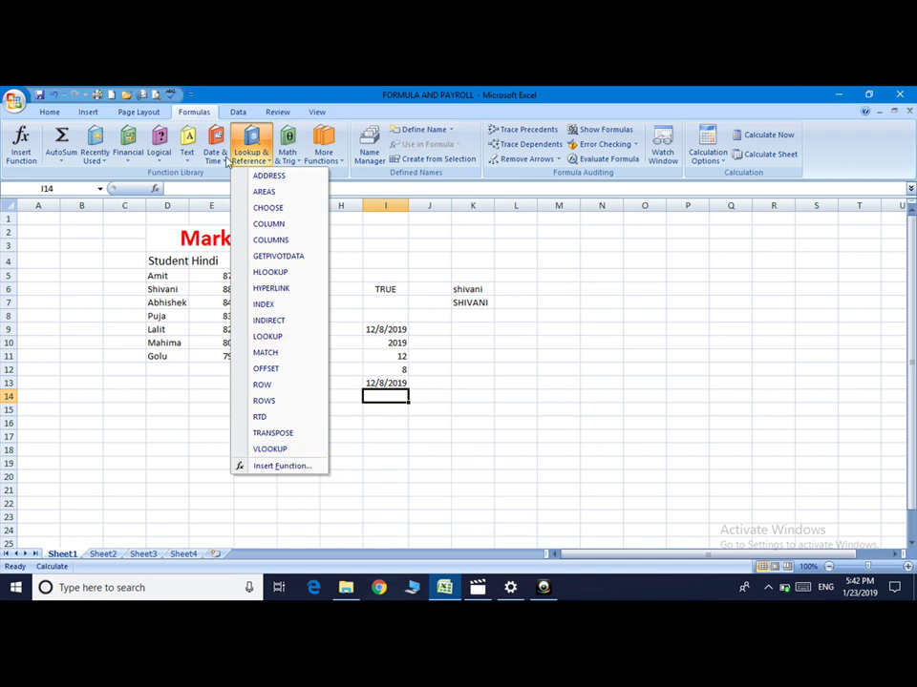
click(112, 555)
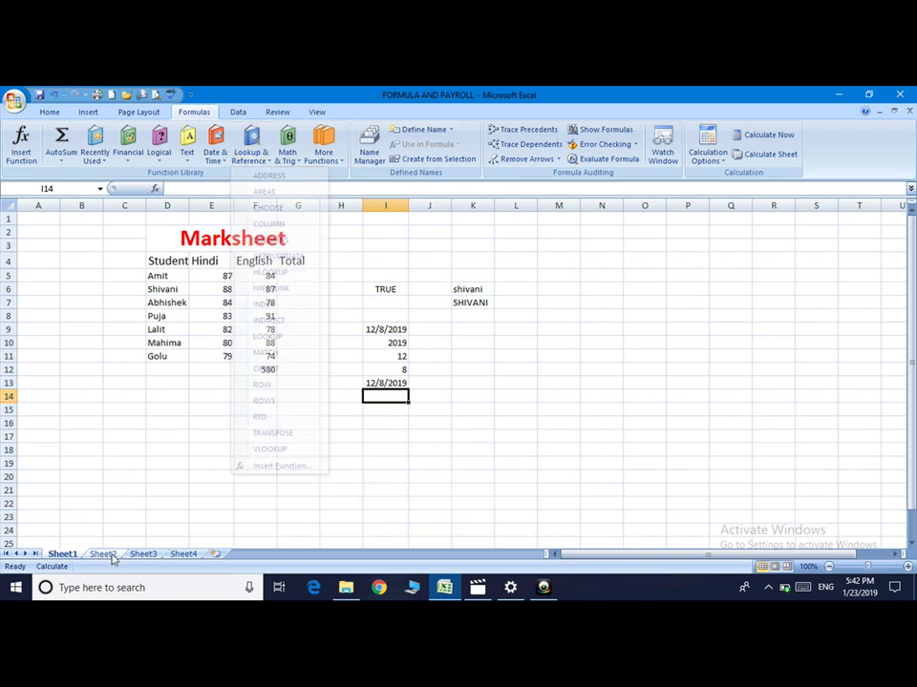
click(103, 555)
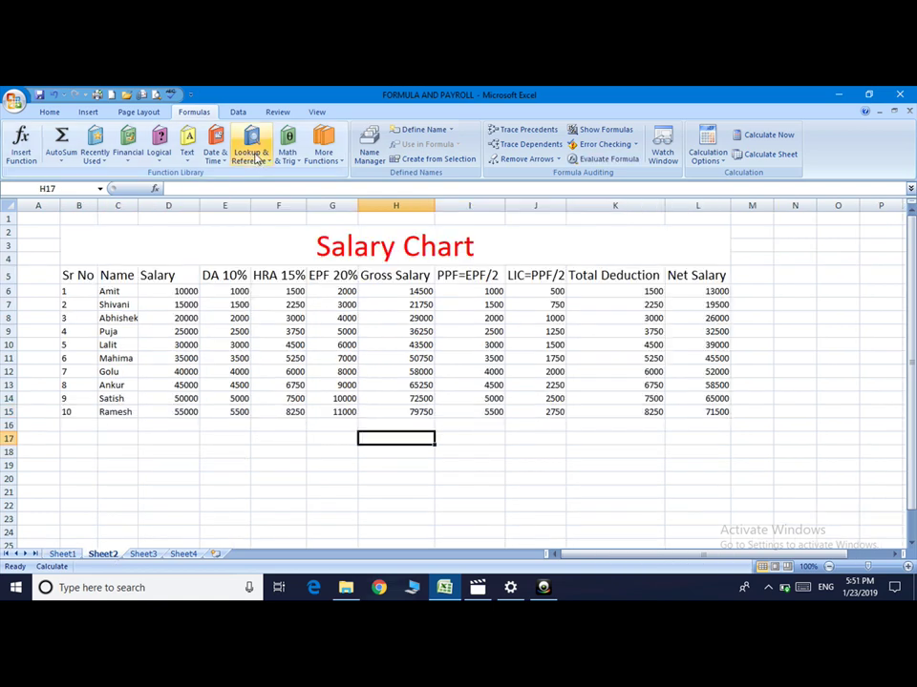
click(254, 155)
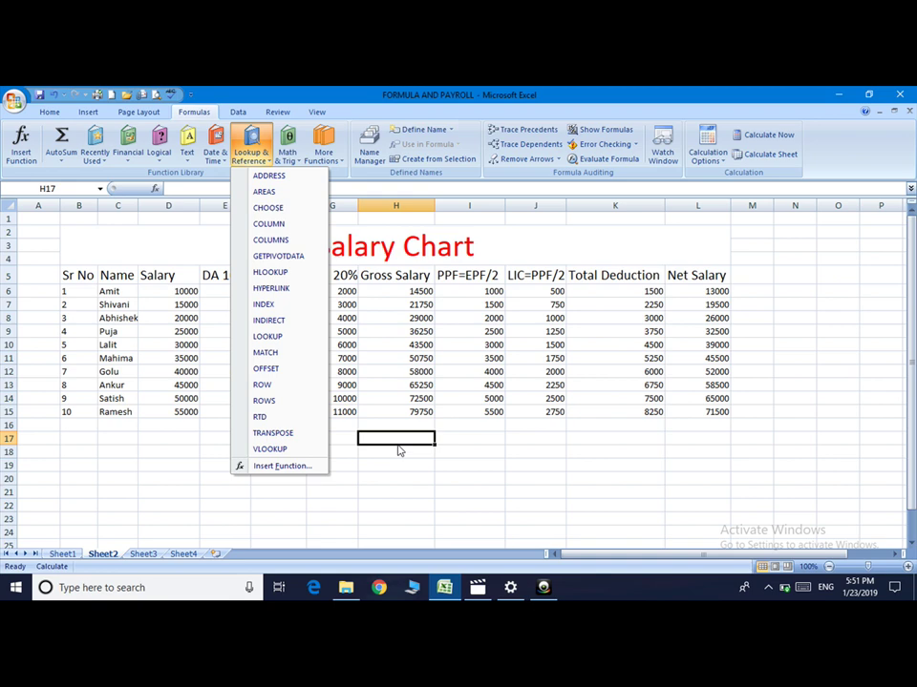
click(404, 435)
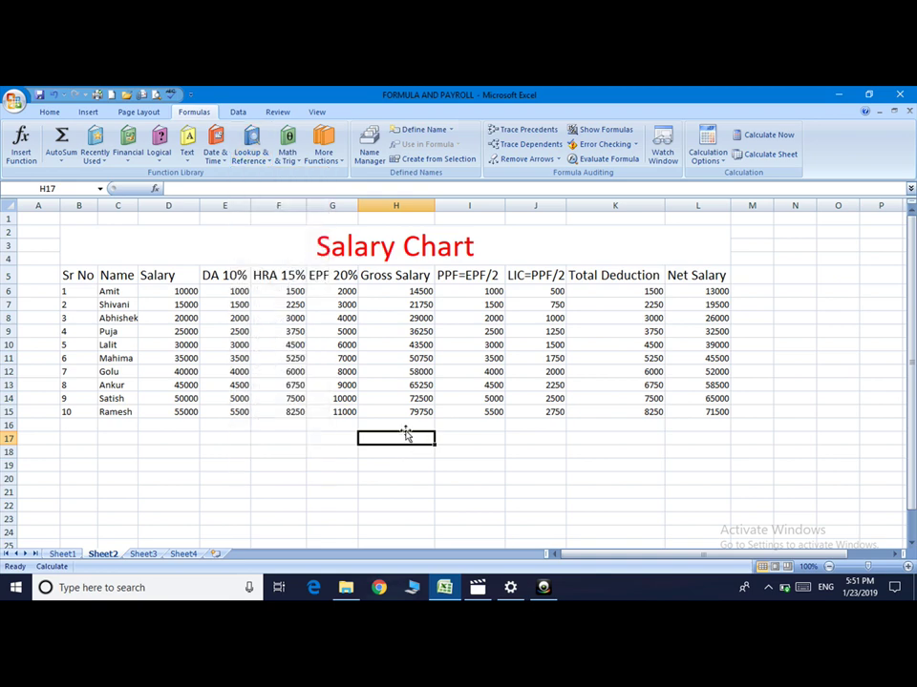
Start =vlookup( in H17 with the employee name in C12 as the lookup value
text(=)
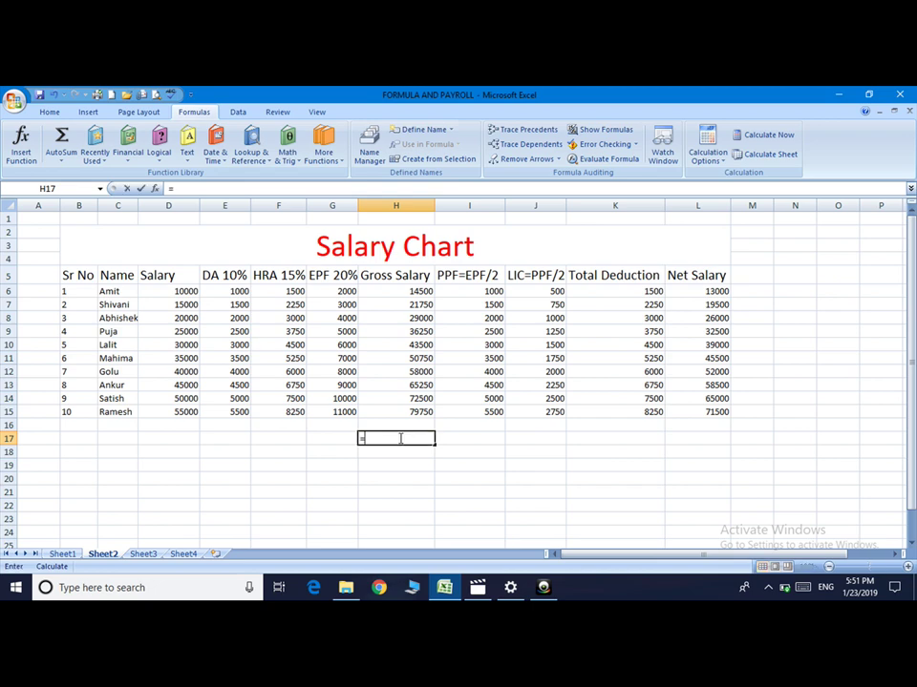
text(vlook)
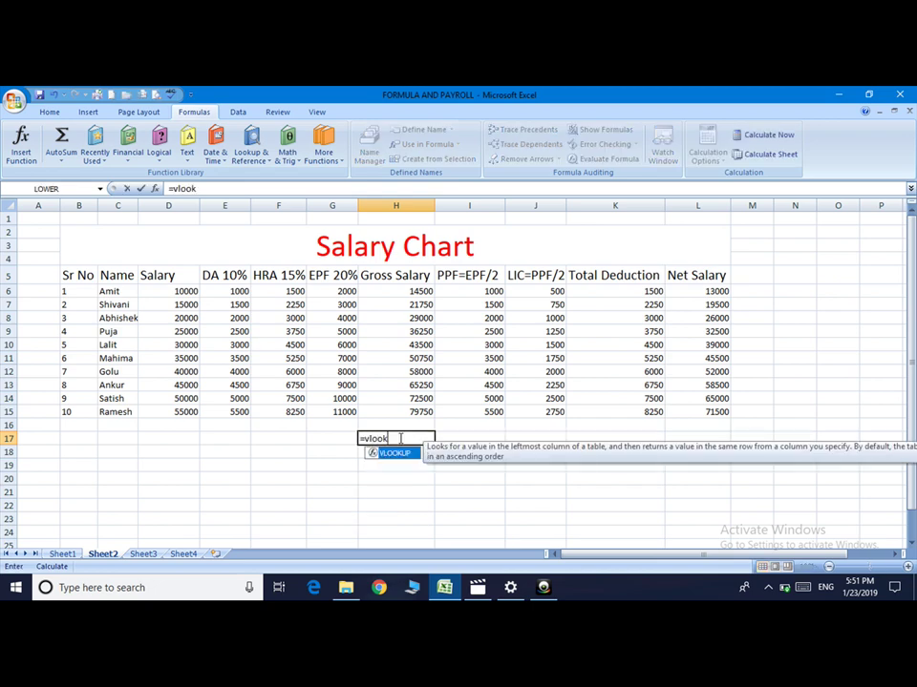
text(up)
text(()
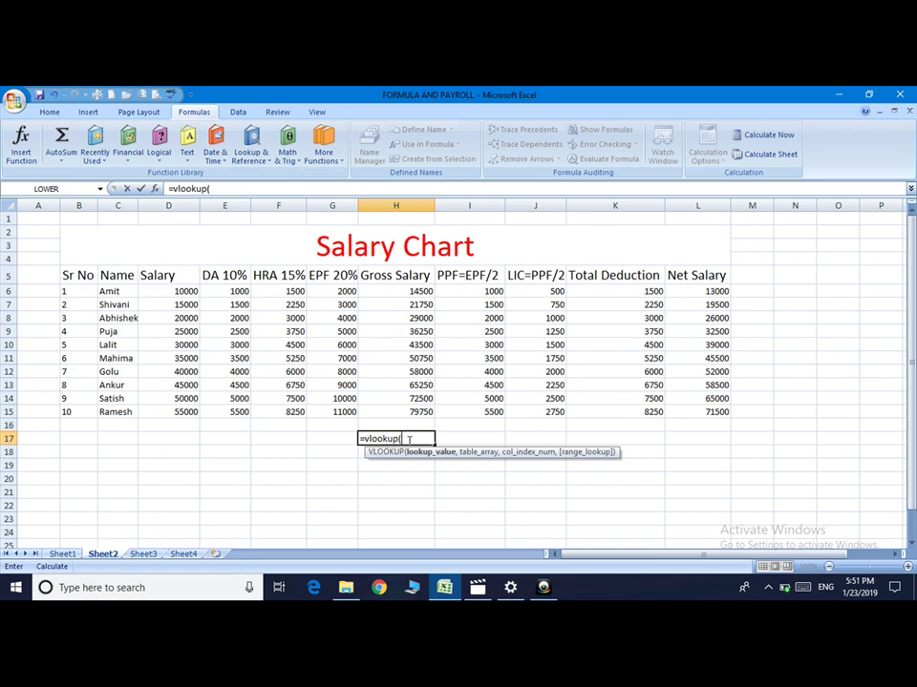
click(113, 372)
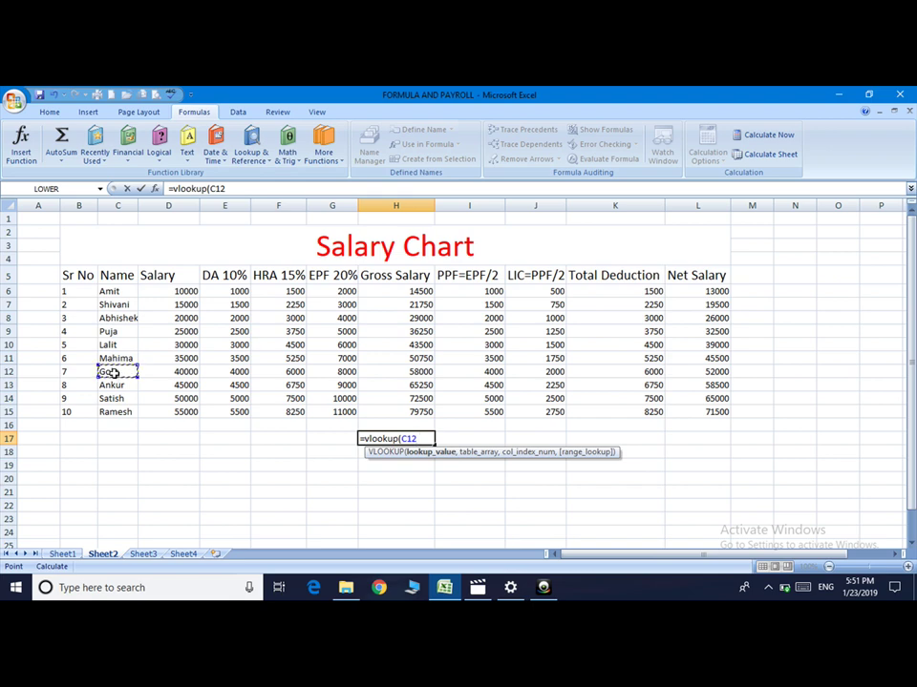
text(,)
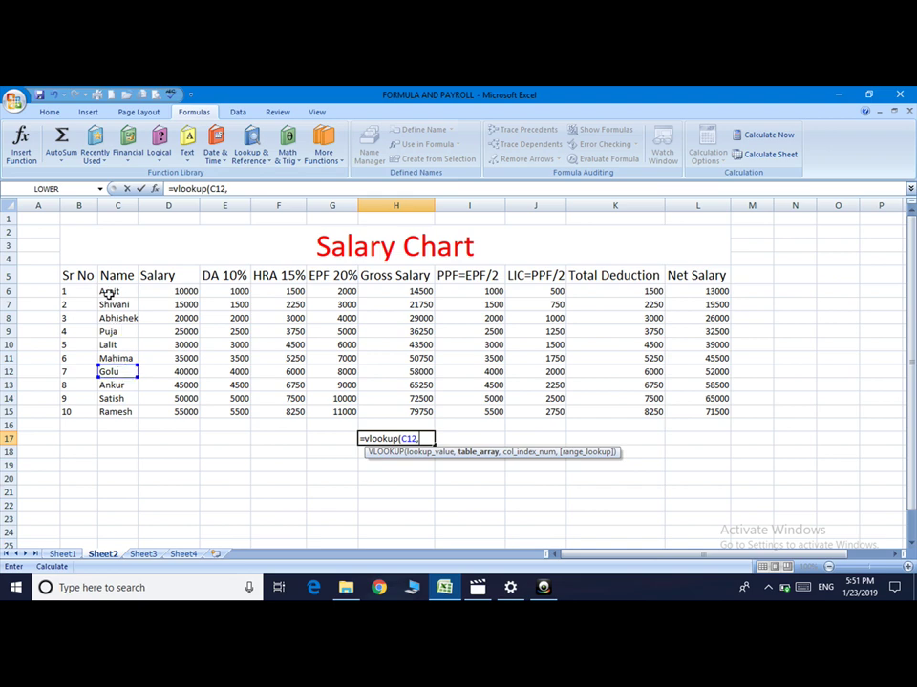
Complete H17 as =vlookup(C12,C6:L15,10,false), returning the net salary 52000
mouse_move(104, 288)
mouse_down()
mouse_move(575, 395)
mouse_move(677, 406)
mouse_up()
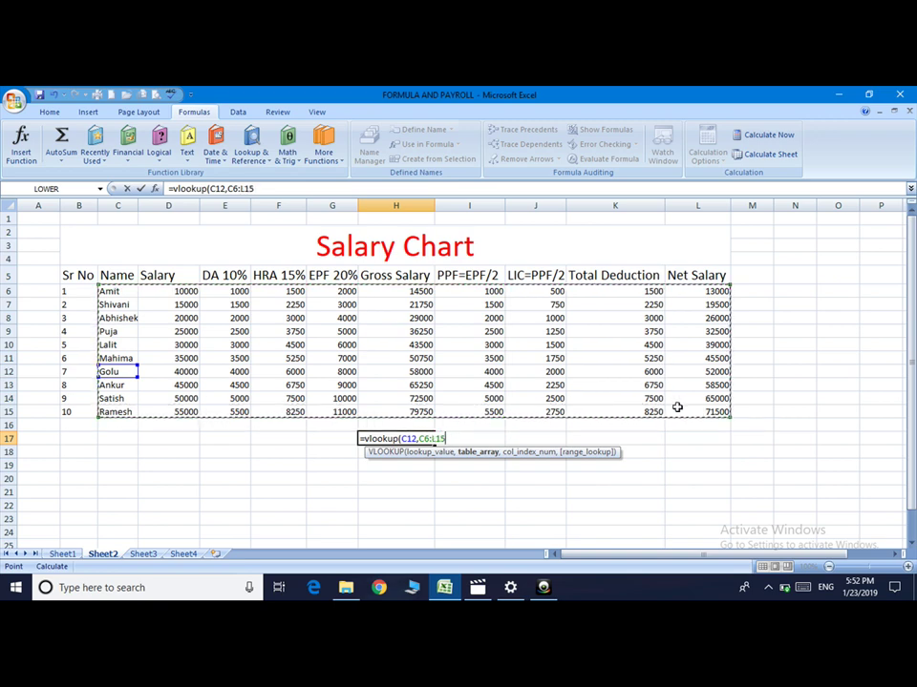
text(,)
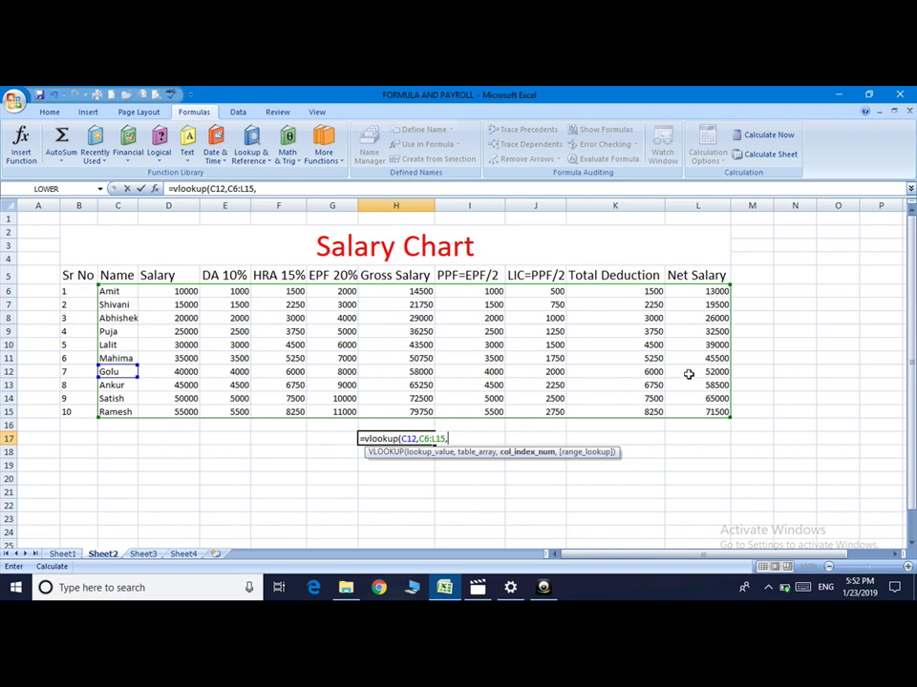
text(10)
text(,)
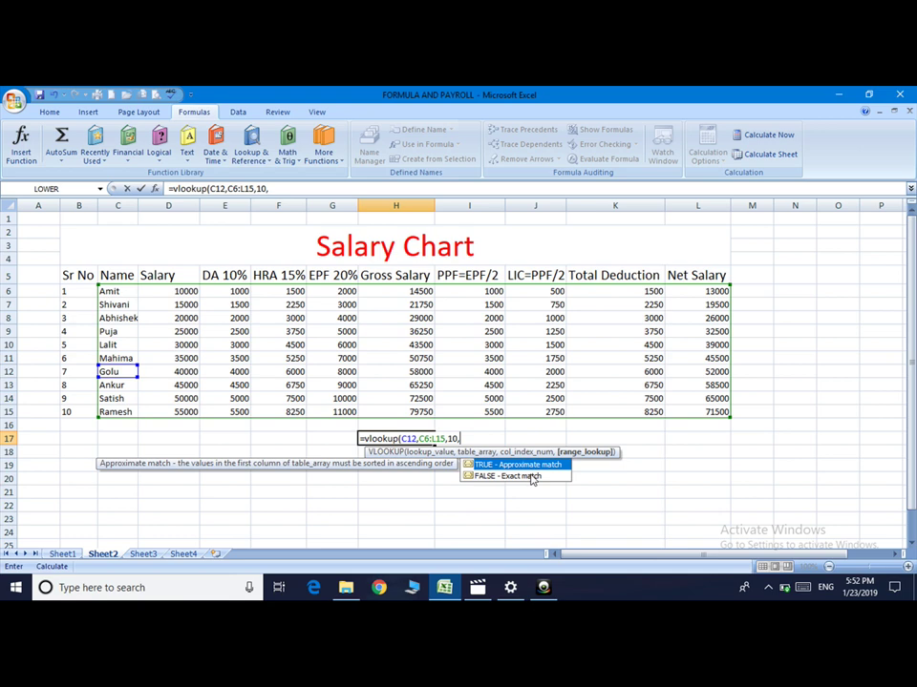
text(false)
text())
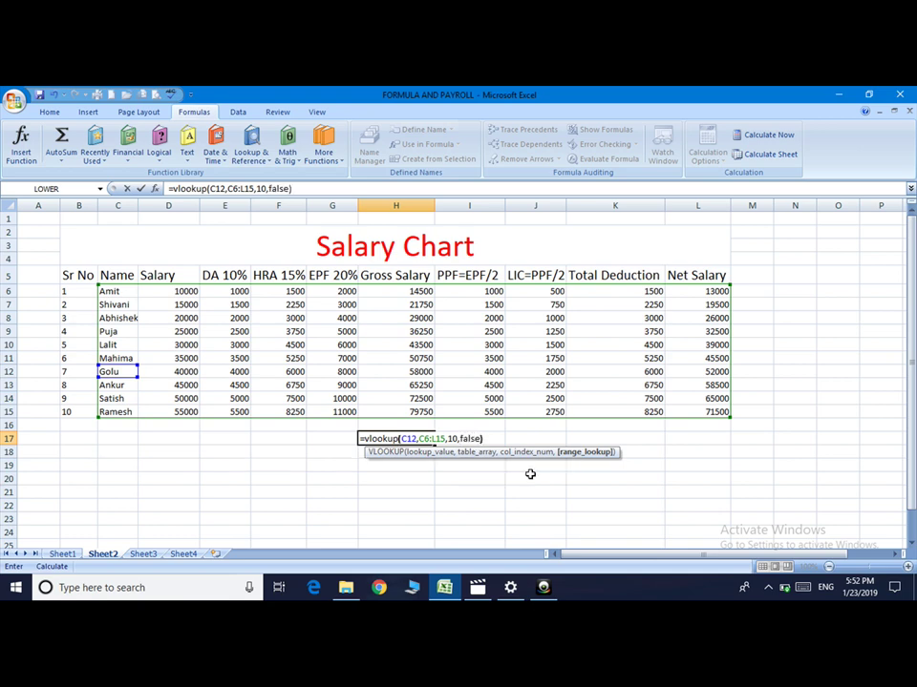
key(Return)
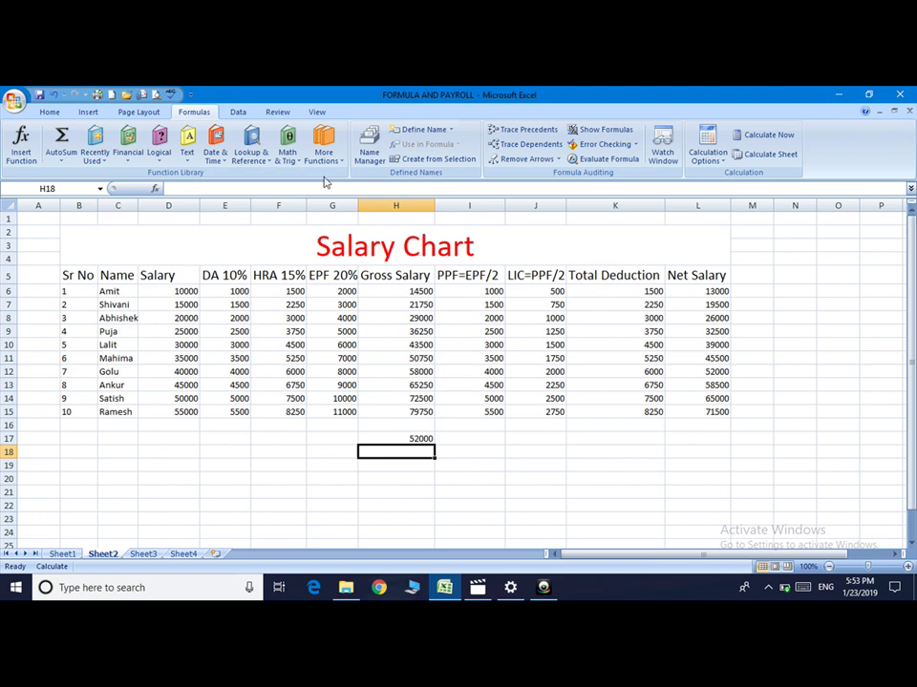
Browse the Math & Trig list, then enter =abs(-1500) in I17 to get 1500
click(291, 164)
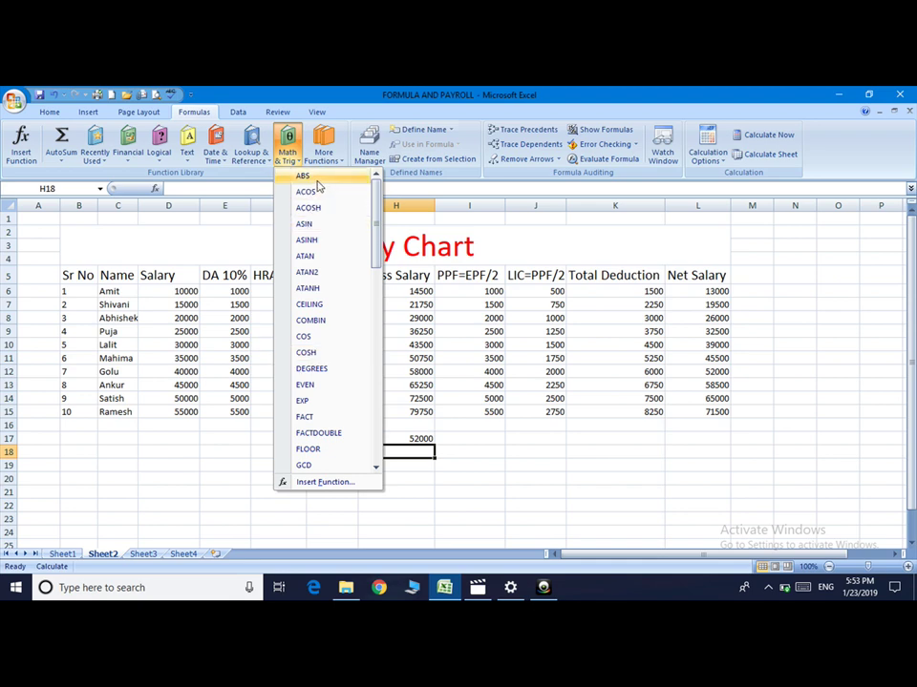
click(491, 436)
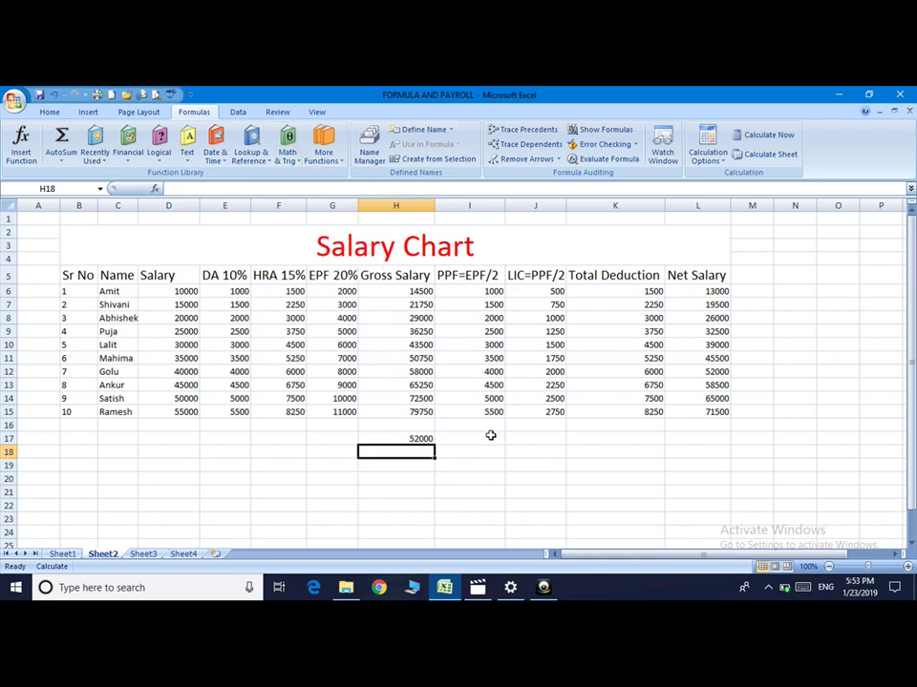
click(491, 436)
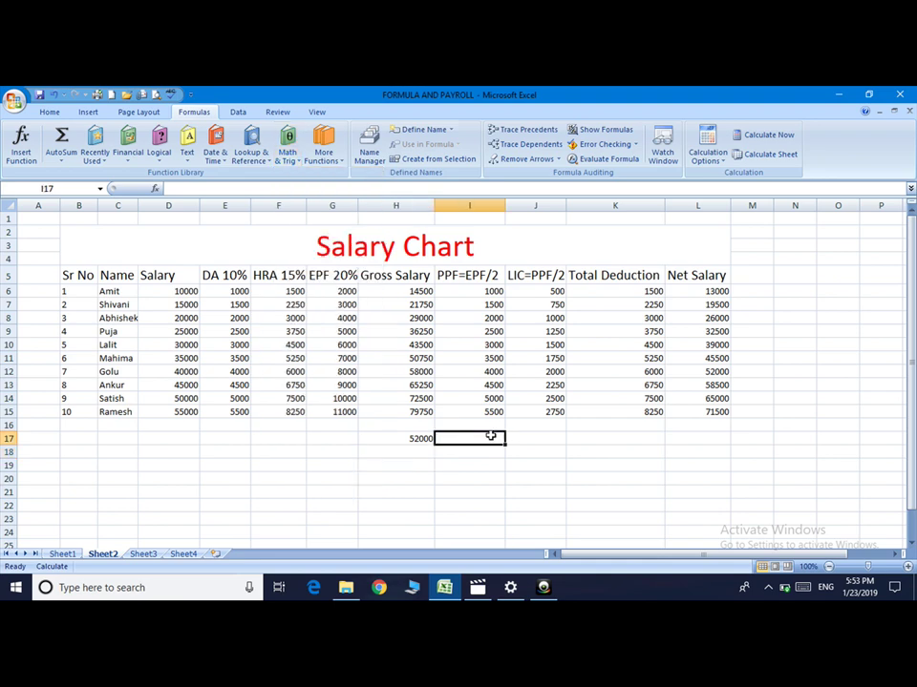
text(=)
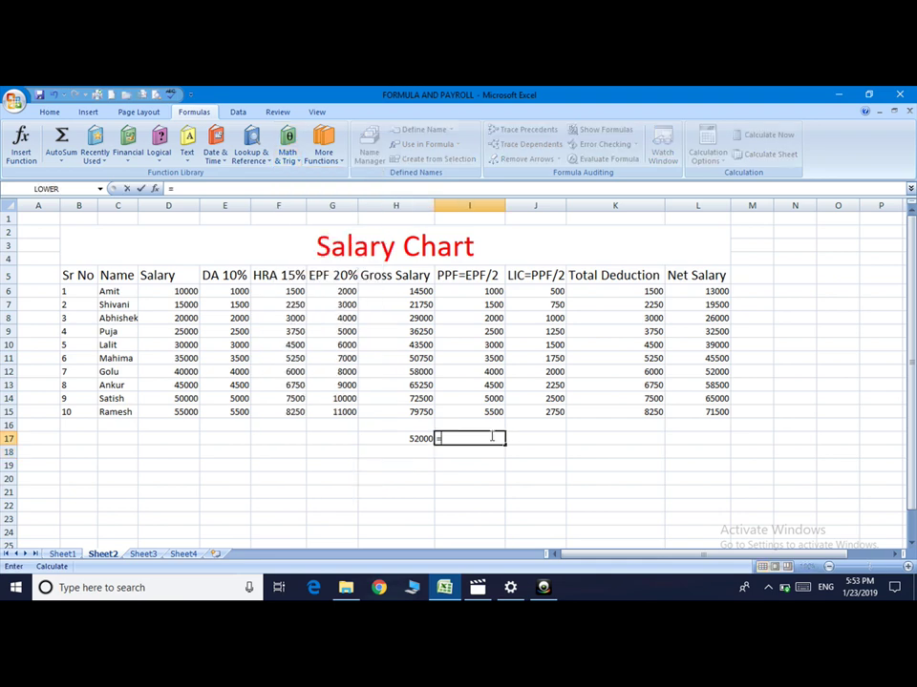
text(ab)
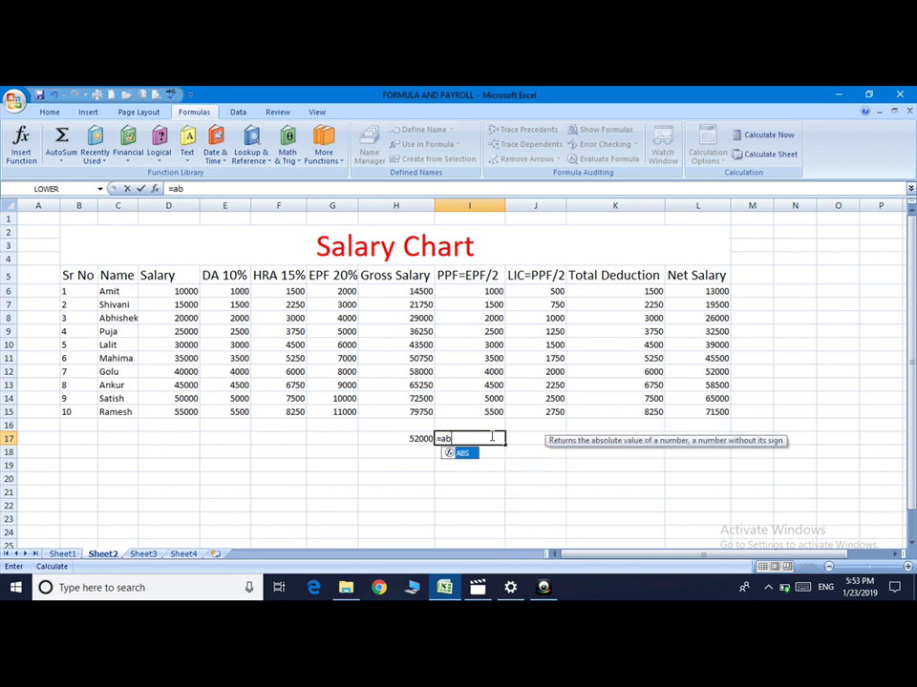
text(s)
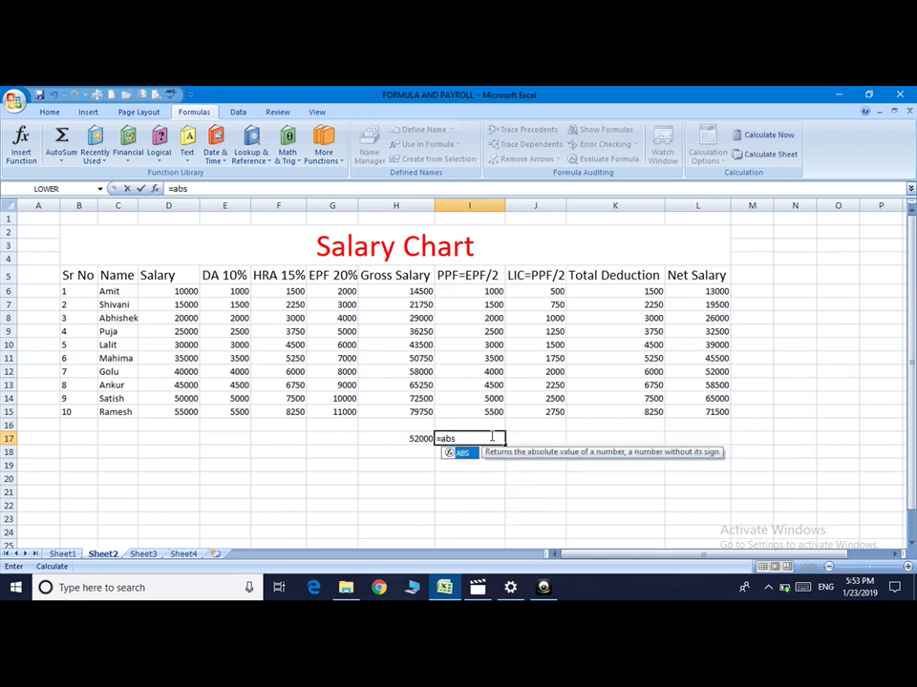
text(()
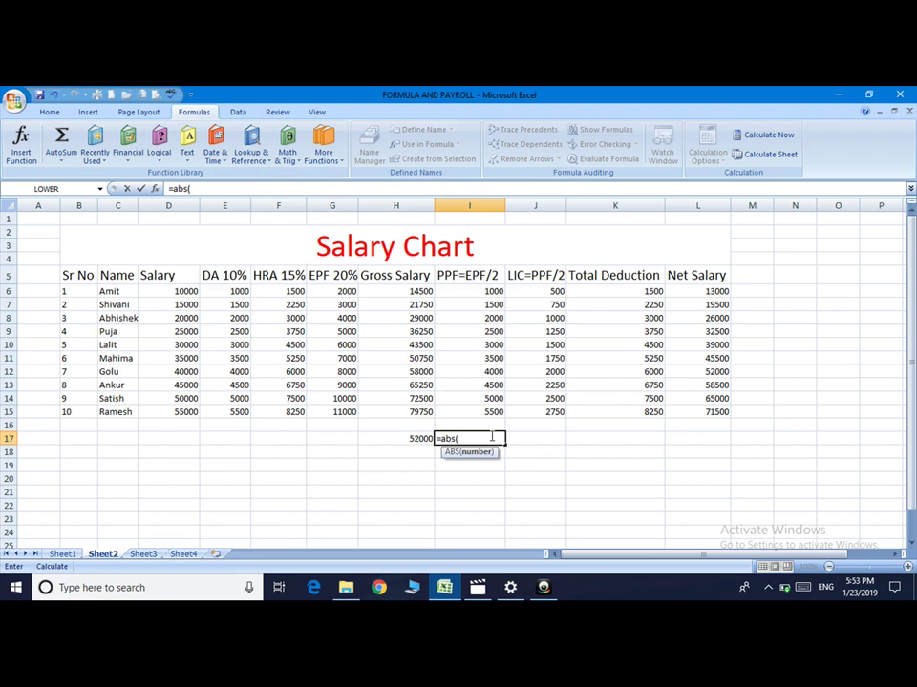
text(-150)
text(0))
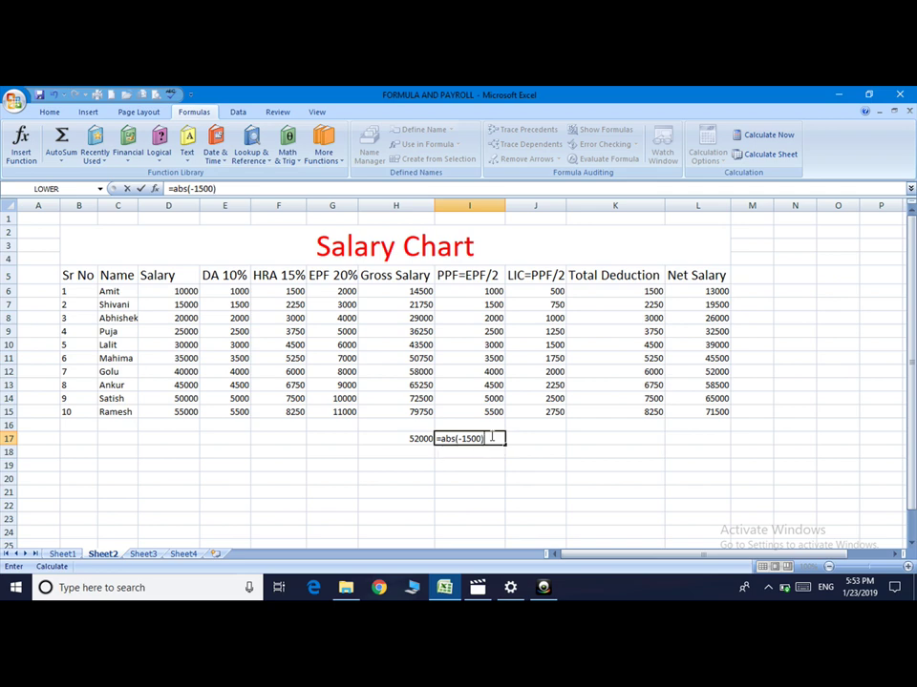
key(Return)
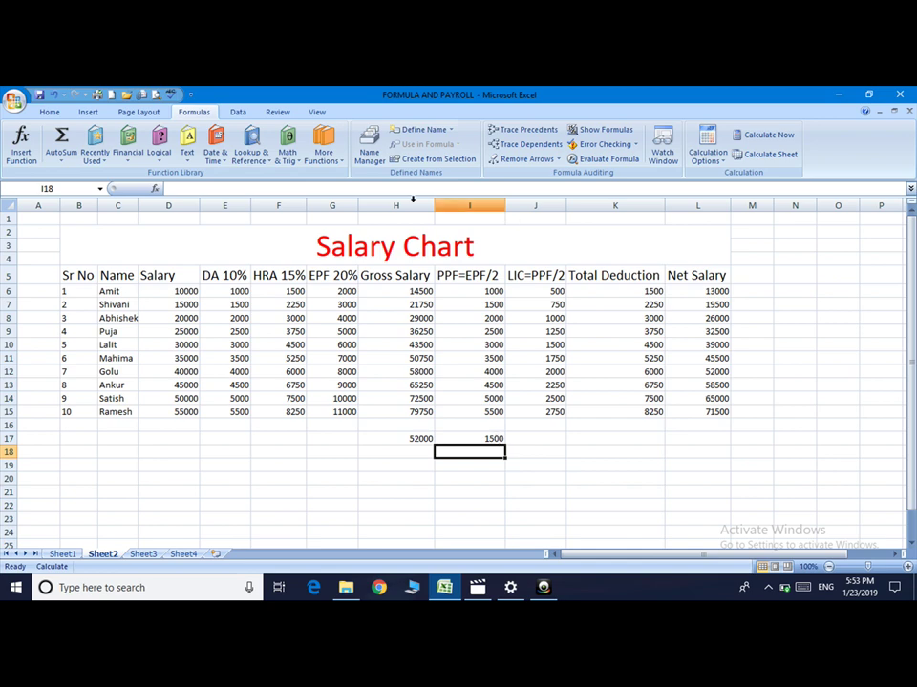
Insert AVERAGE from More Functions > Statistical into I18 with arguments 45, 78, 45 and 12
click(331, 166)
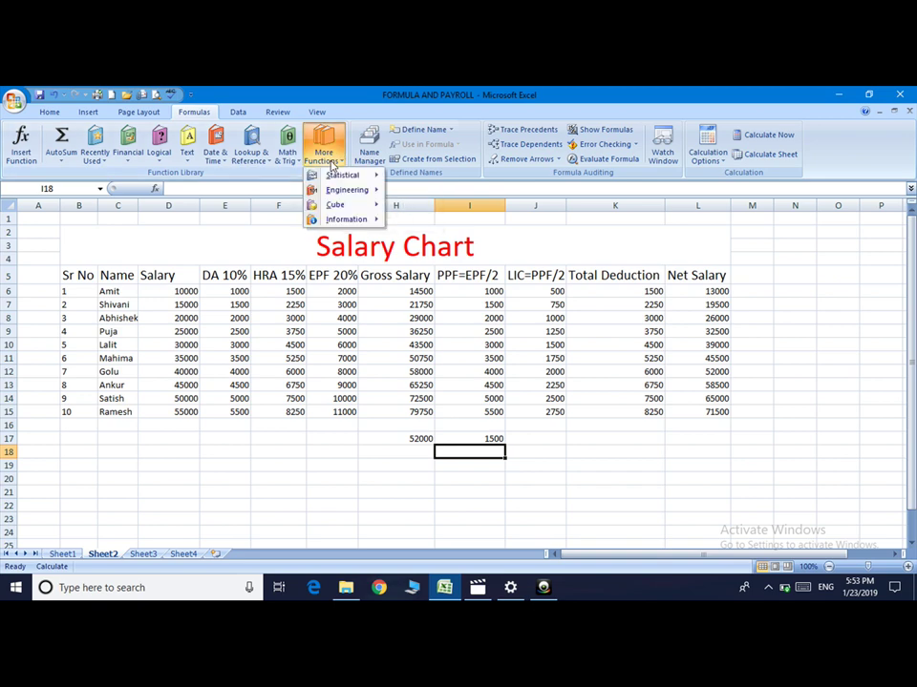
mouse_move(375, 180)
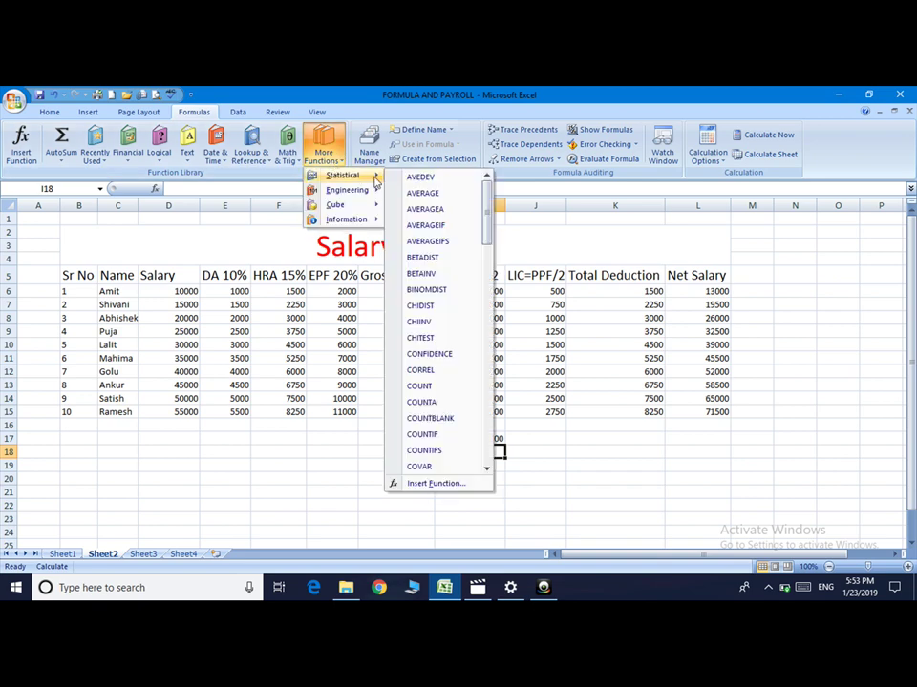
click(446, 194)
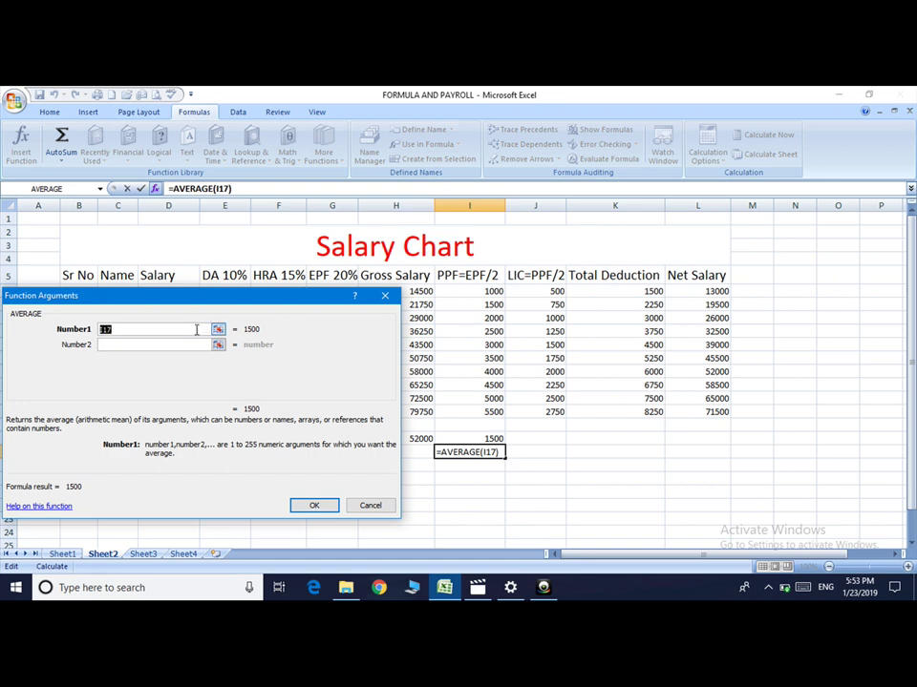
key(BackSpace)
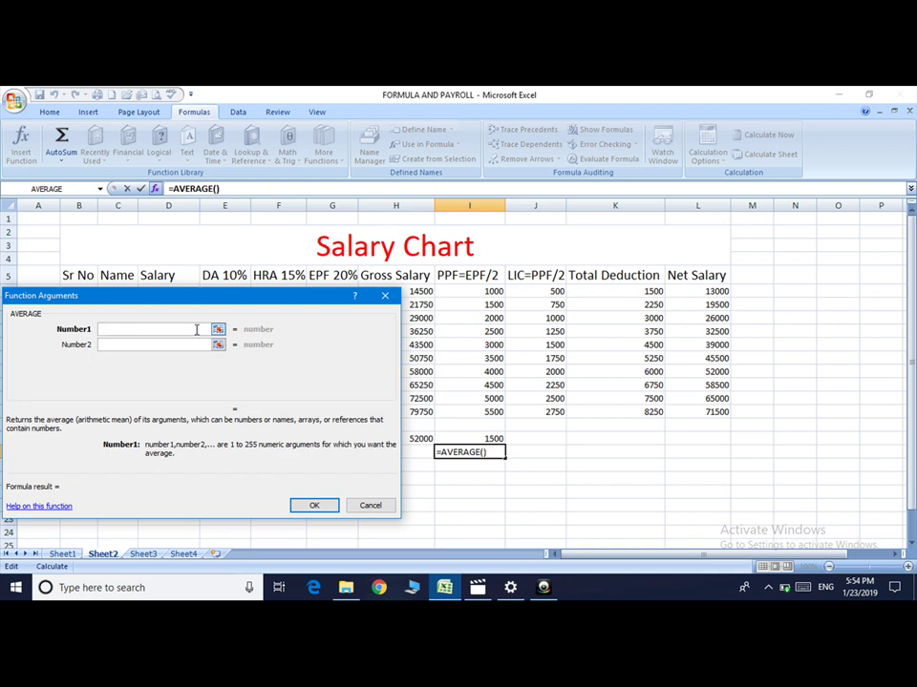
text(45)
key(Tab)
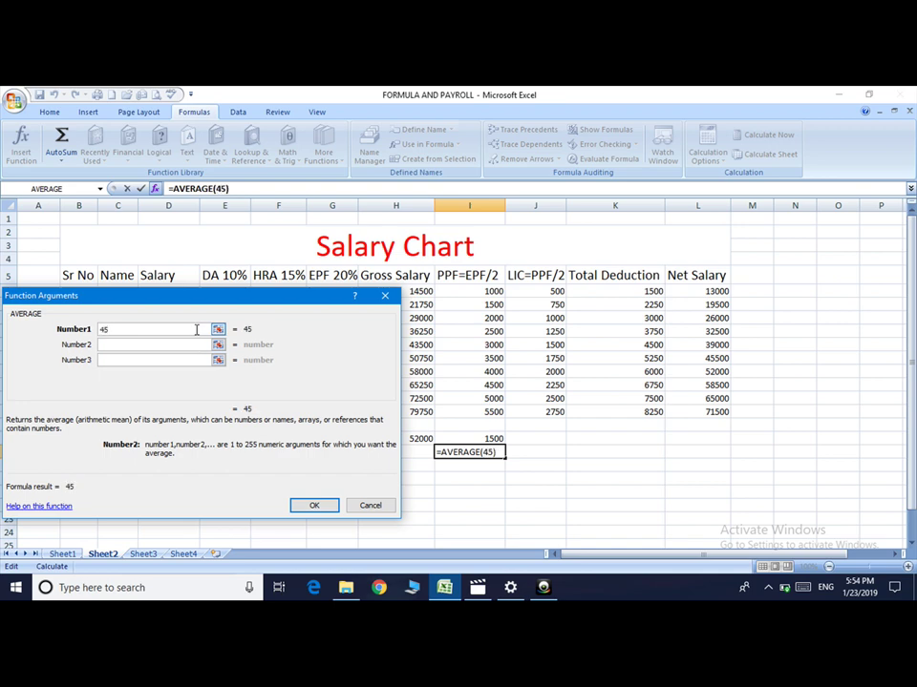
text(78)
key(Tab)
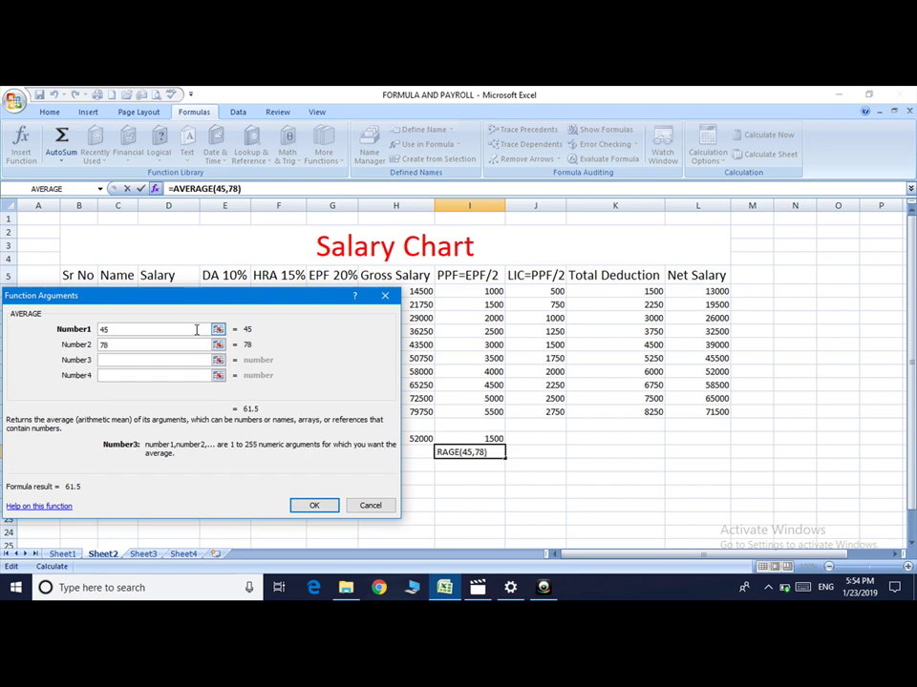
text(45)
key(Tab)
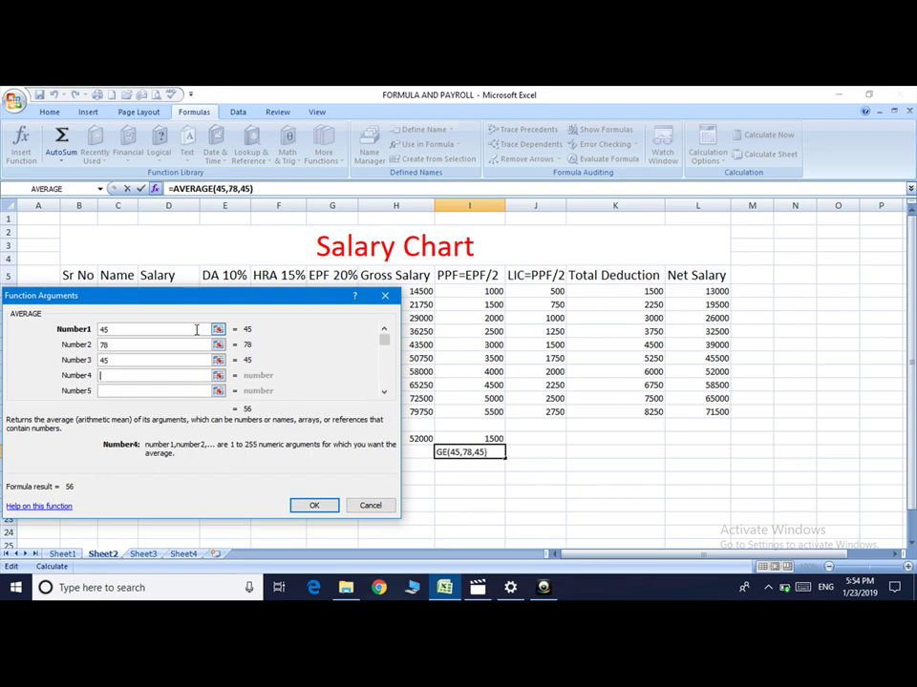
text(12)
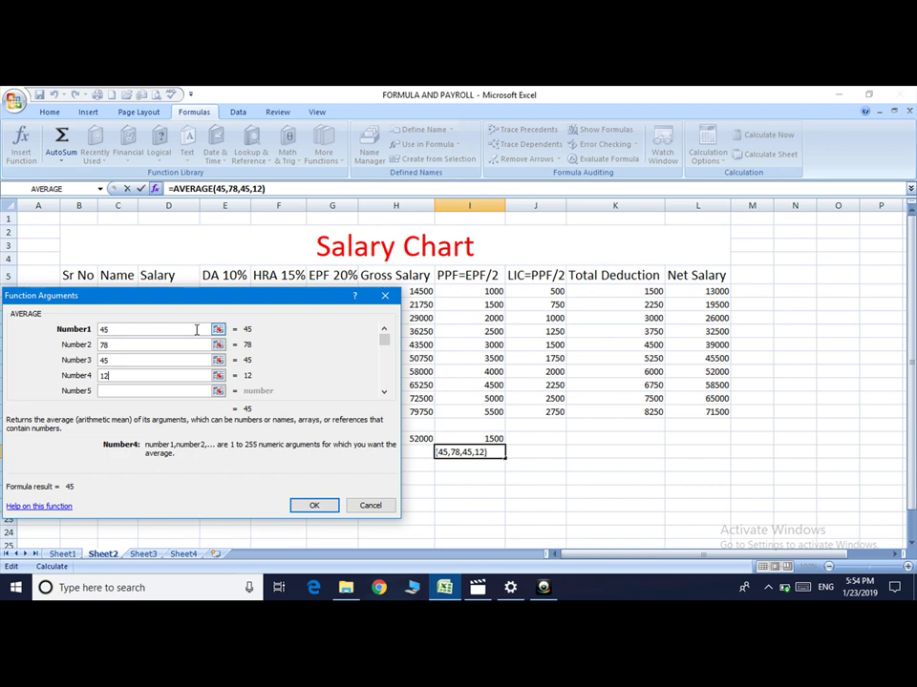
click(315, 506)
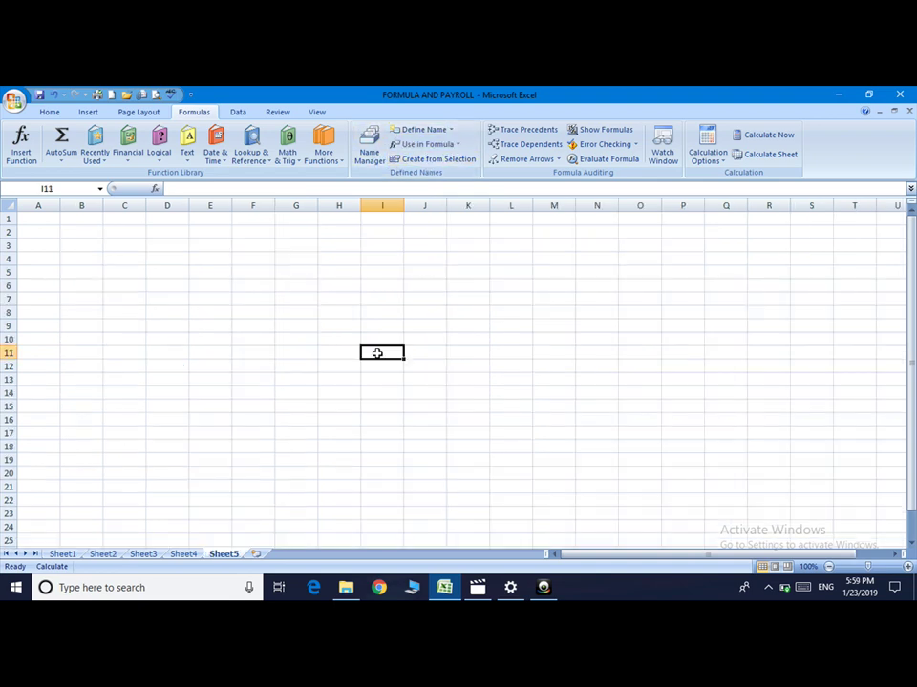
Name range F4:I11 'd' and give it an outline border
drag(260, 254, 388, 354)
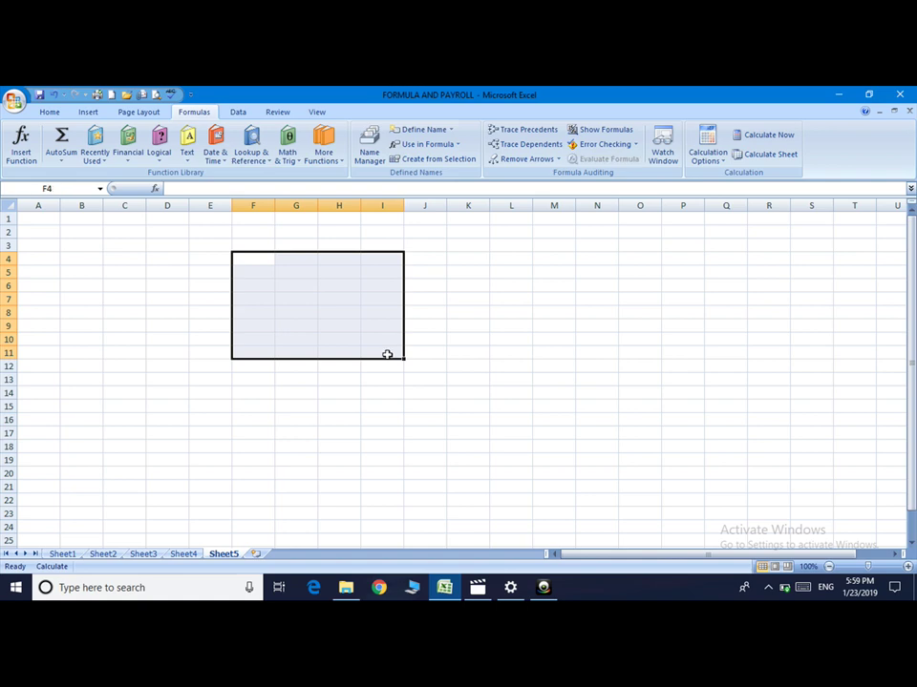
click(412, 129)
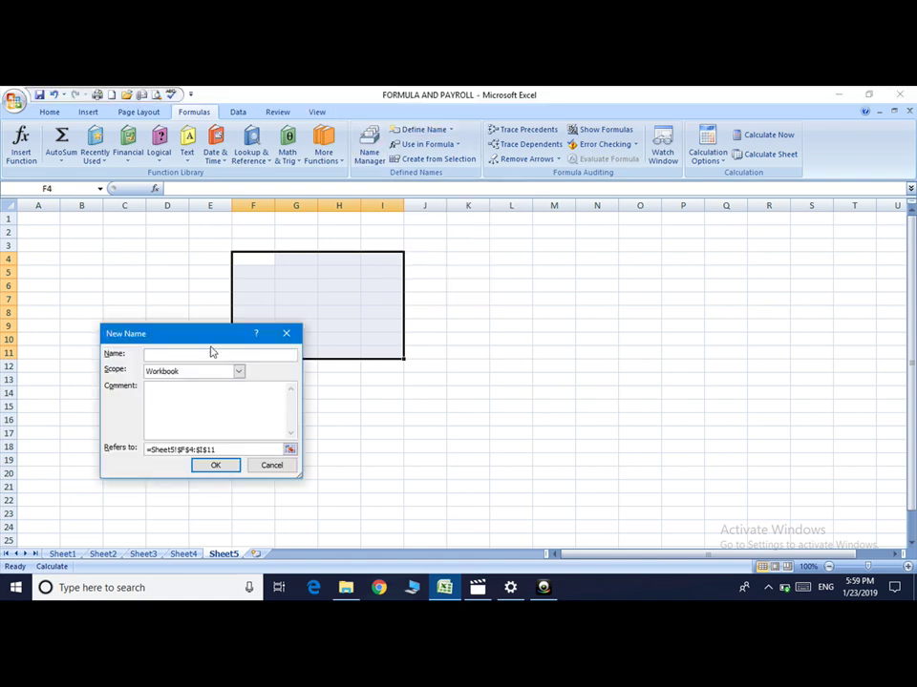
text(d)
click(225, 468)
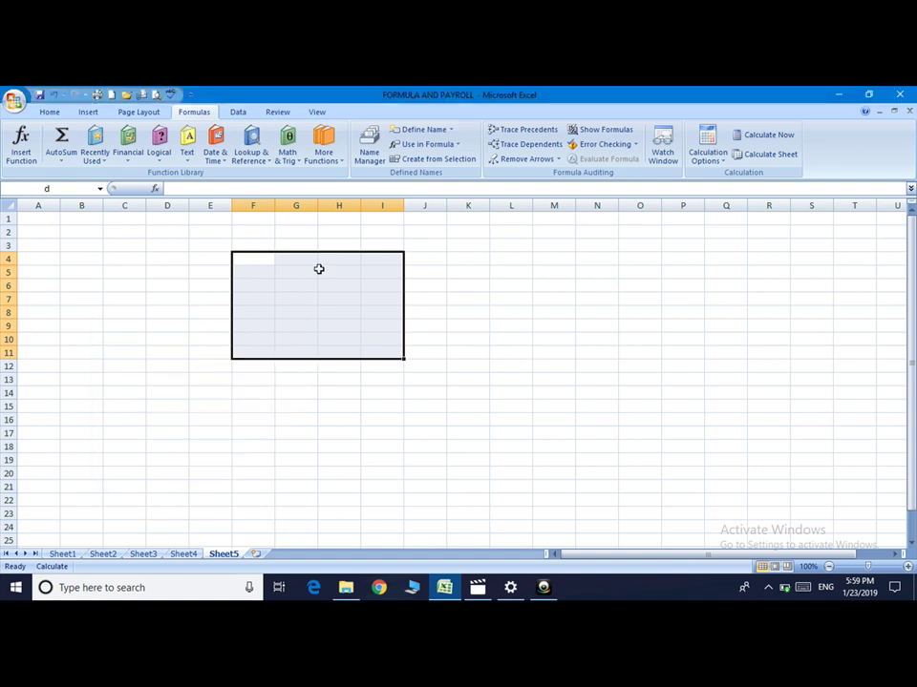
click(46, 113)
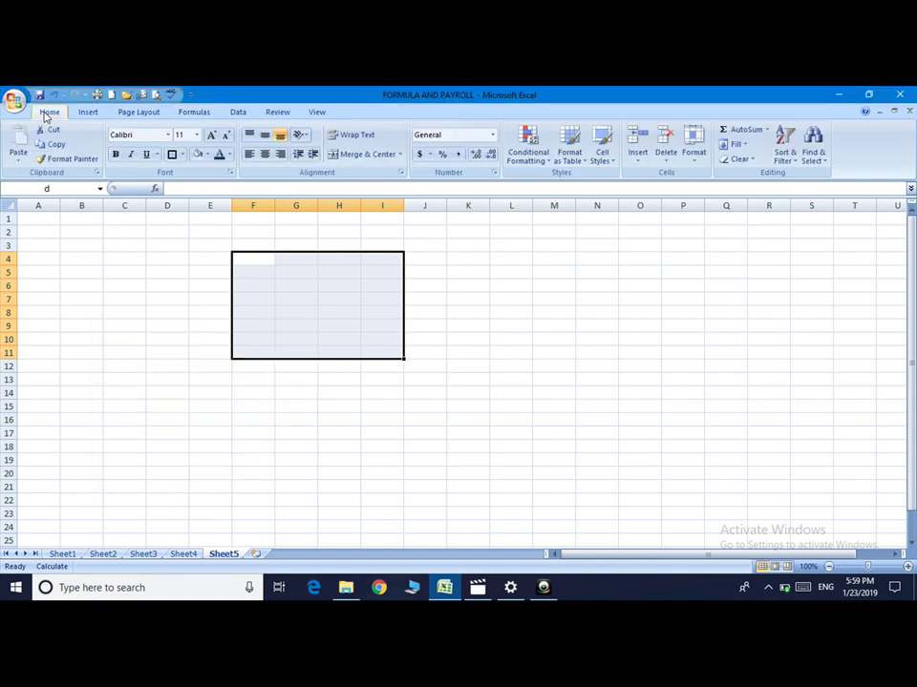
click(172, 155)
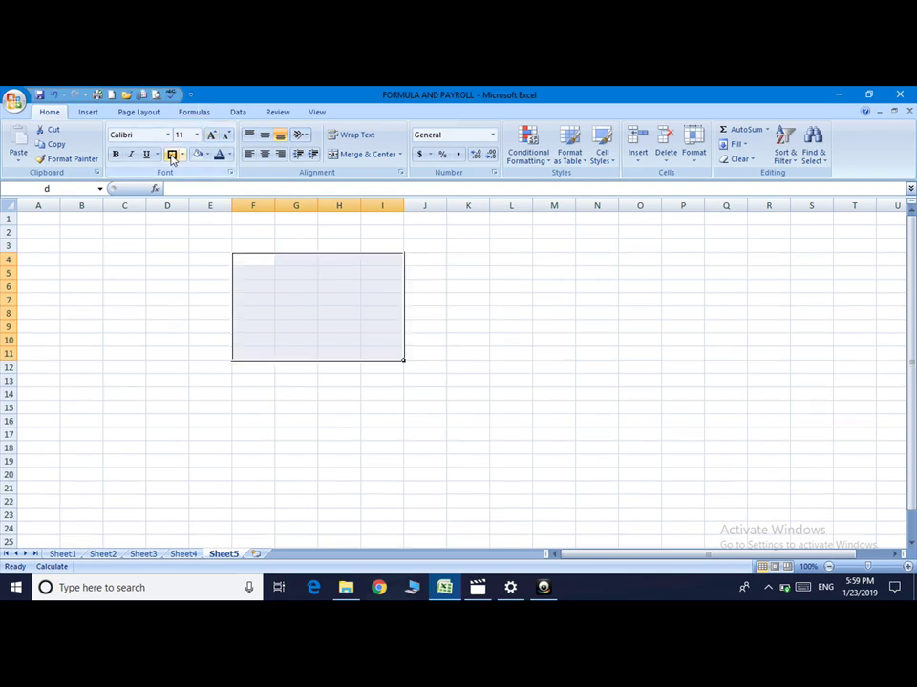
Name range L4:P12 'e' and give it an outline border
drag(501, 256, 665, 370)
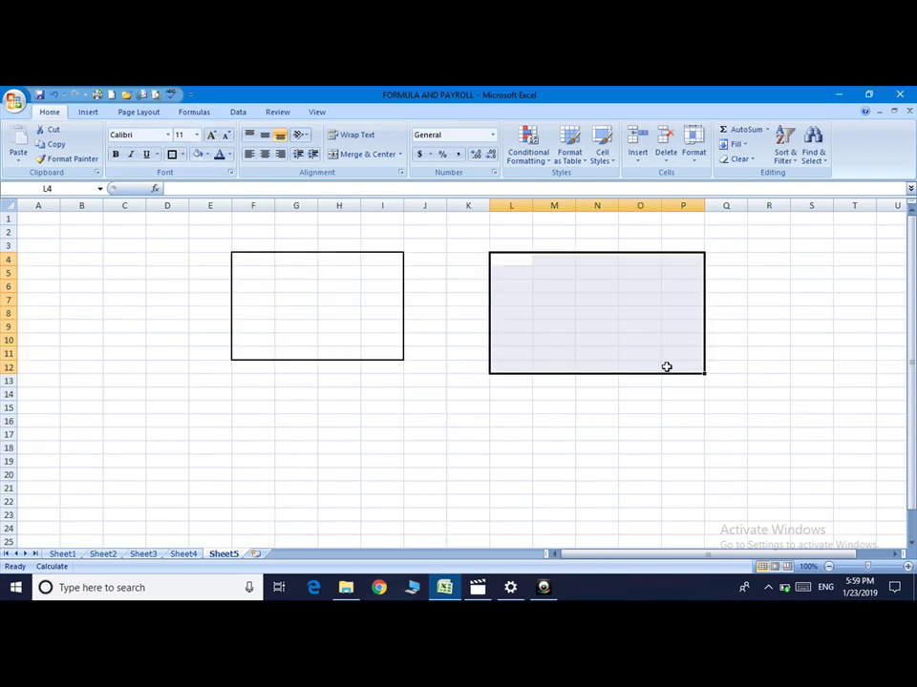
click(193, 112)
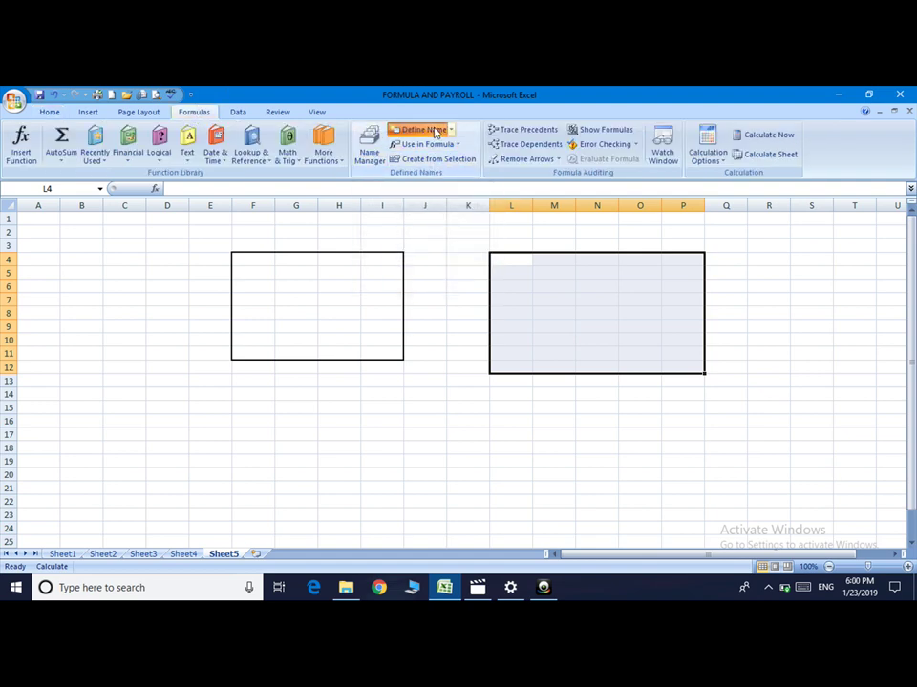
click(434, 131)
text(e)
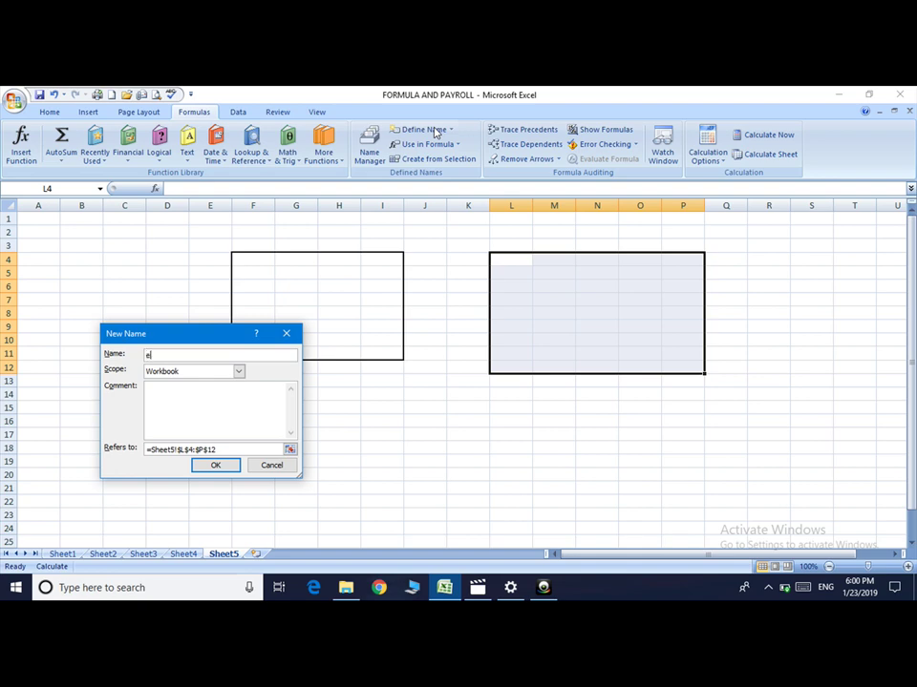
click(218, 466)
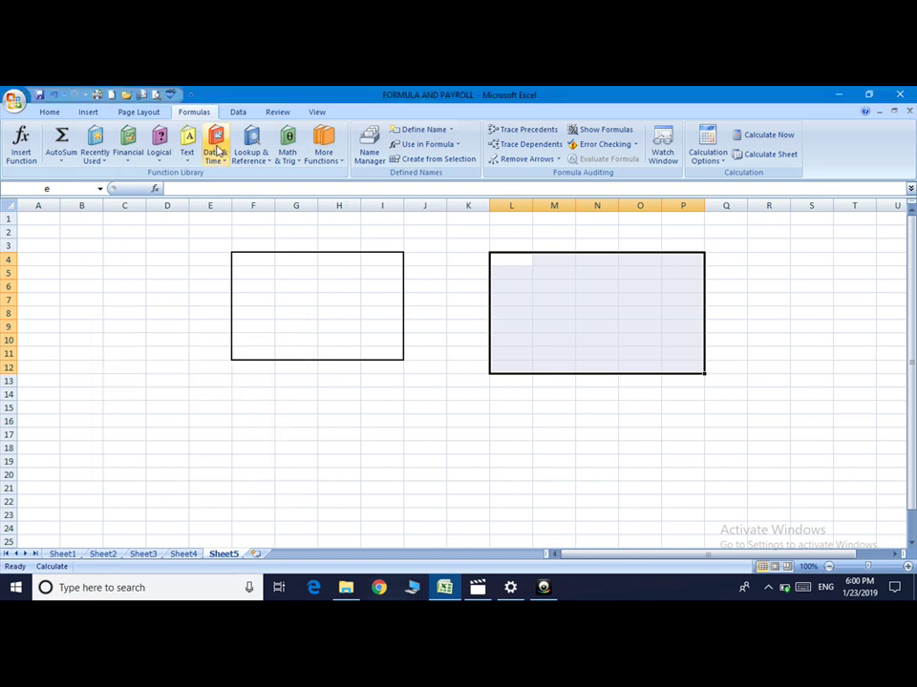
click(47, 111)
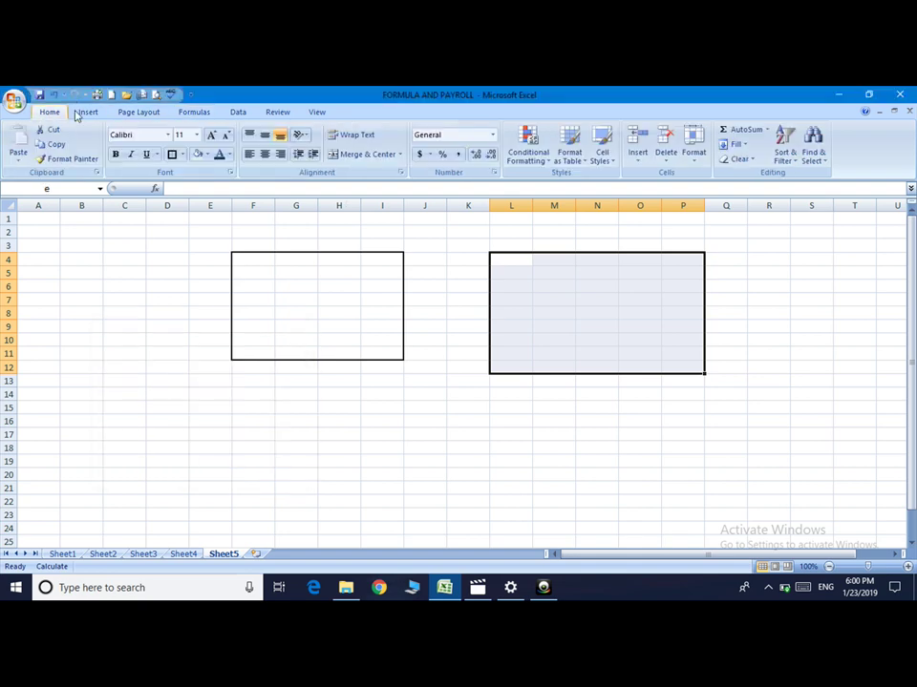
click(171, 154)
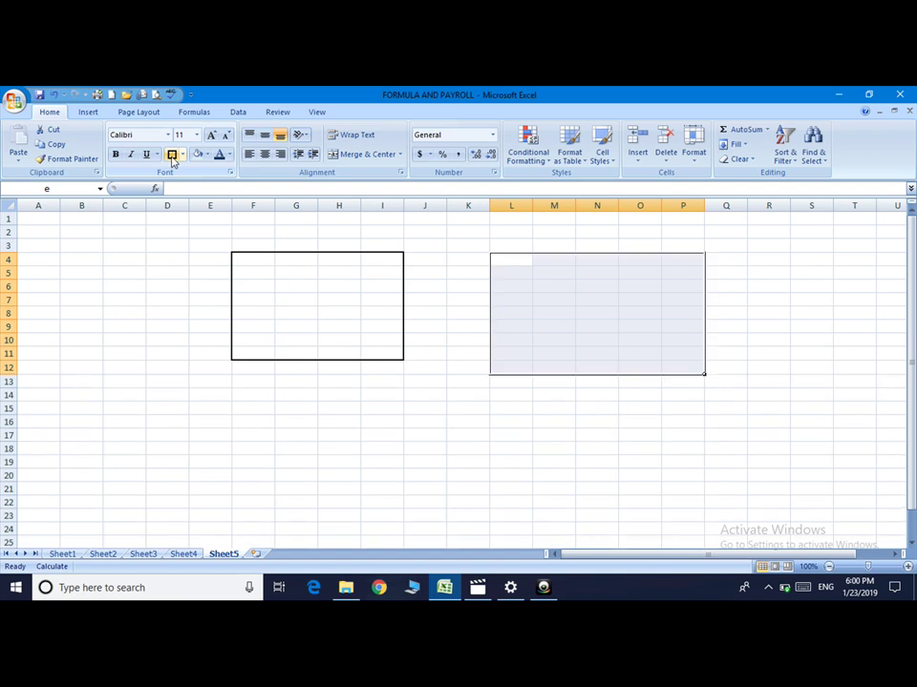
click(278, 408)
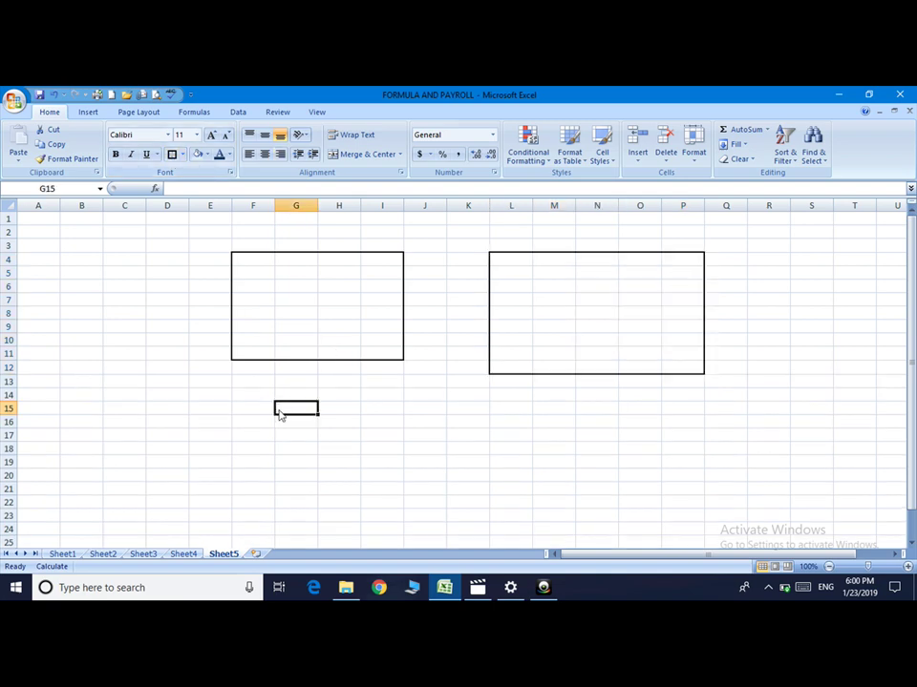
Enter 45 in G7, 85 in H7 and 4 in H8
click(298, 298)
text(45)
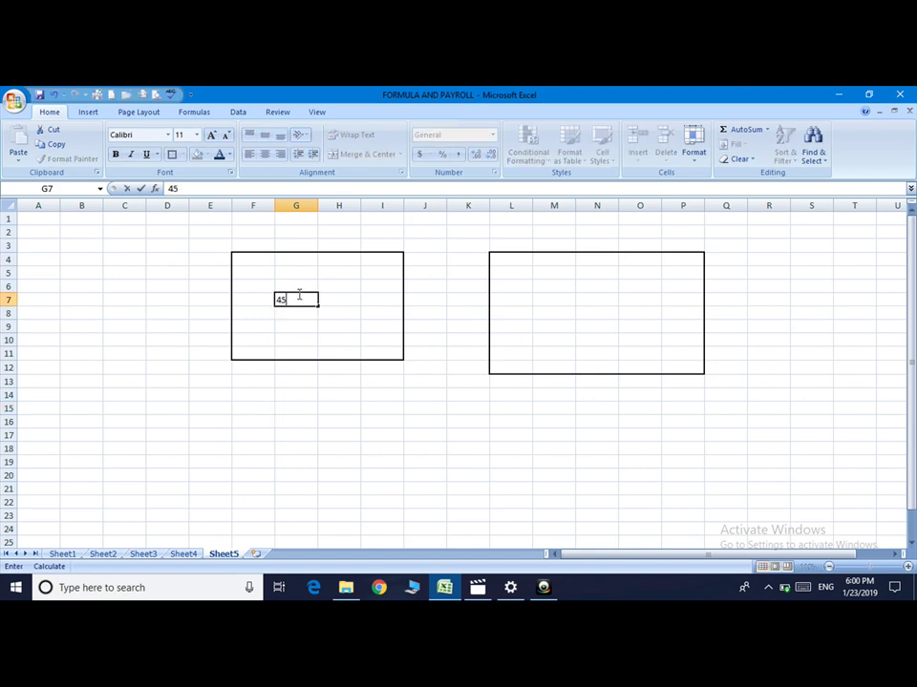
key(Tab)
text(85)
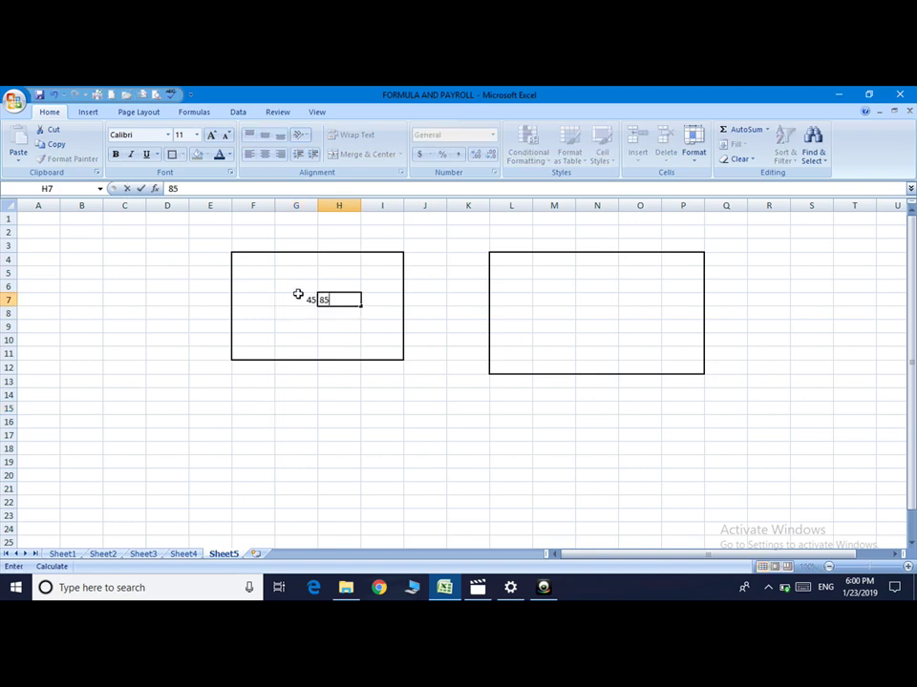
key(Return)
text(4)
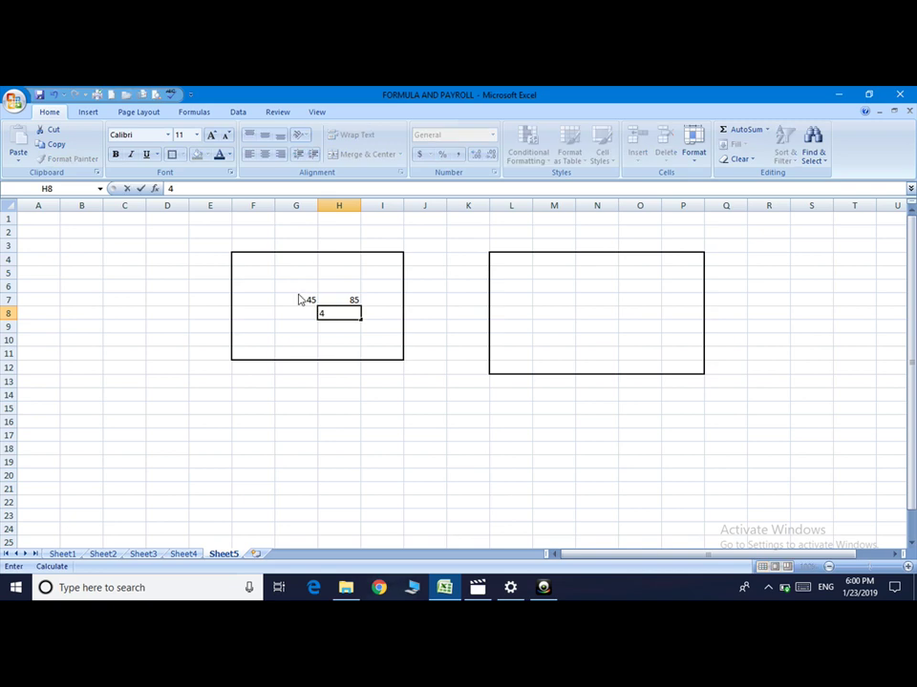
click(282, 392)
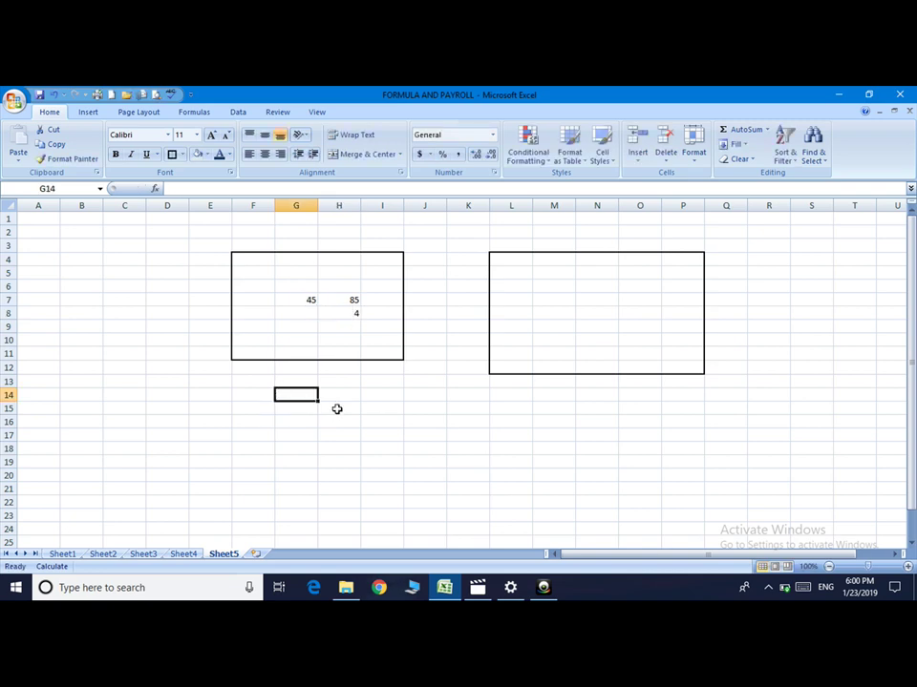
Enter =sum(d) in G14 using the defined name d, giving 134
text(=s)
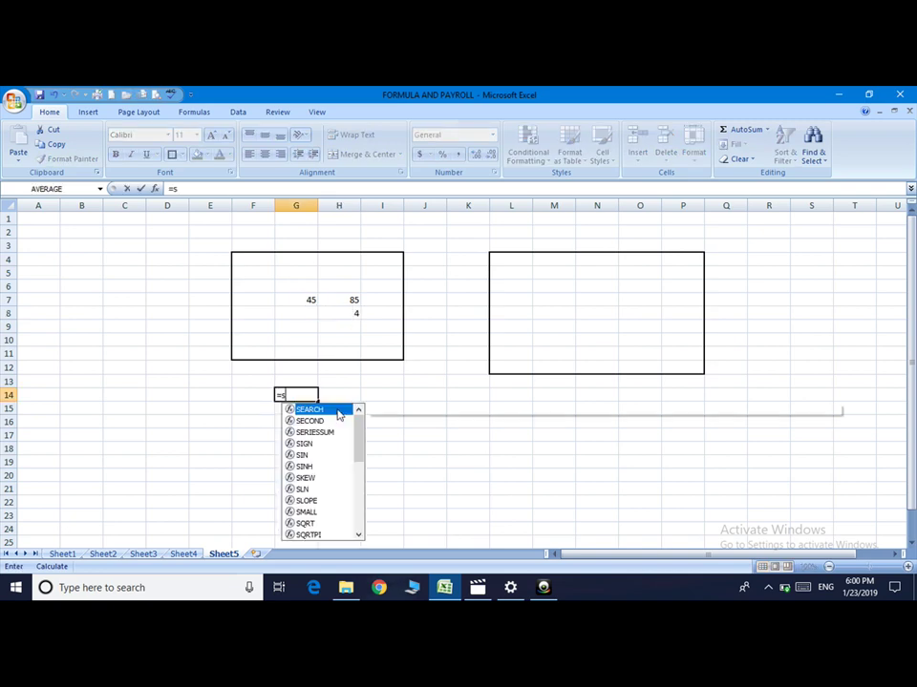
text(um()
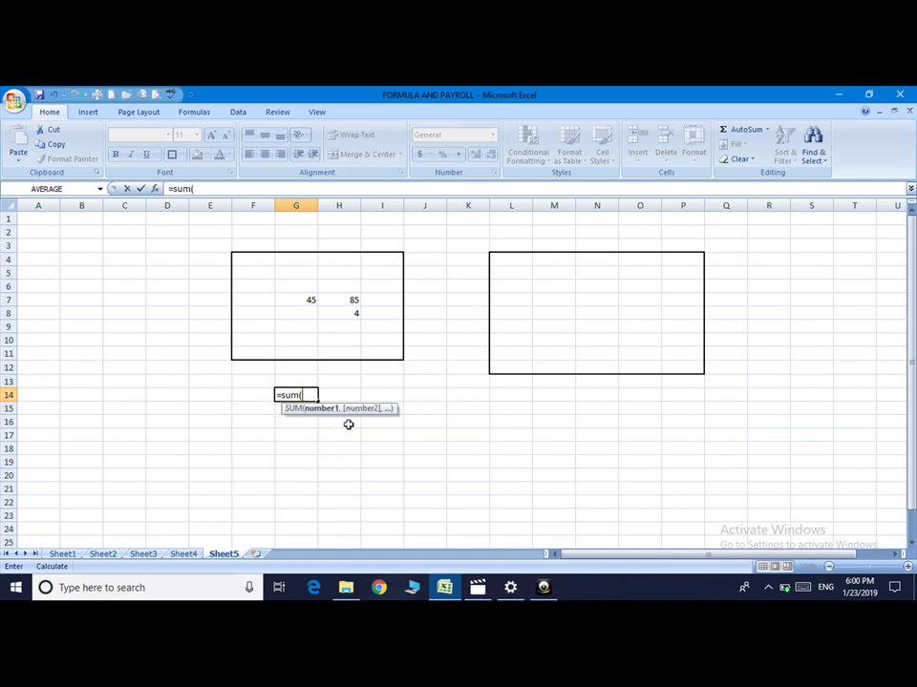
click(188, 115)
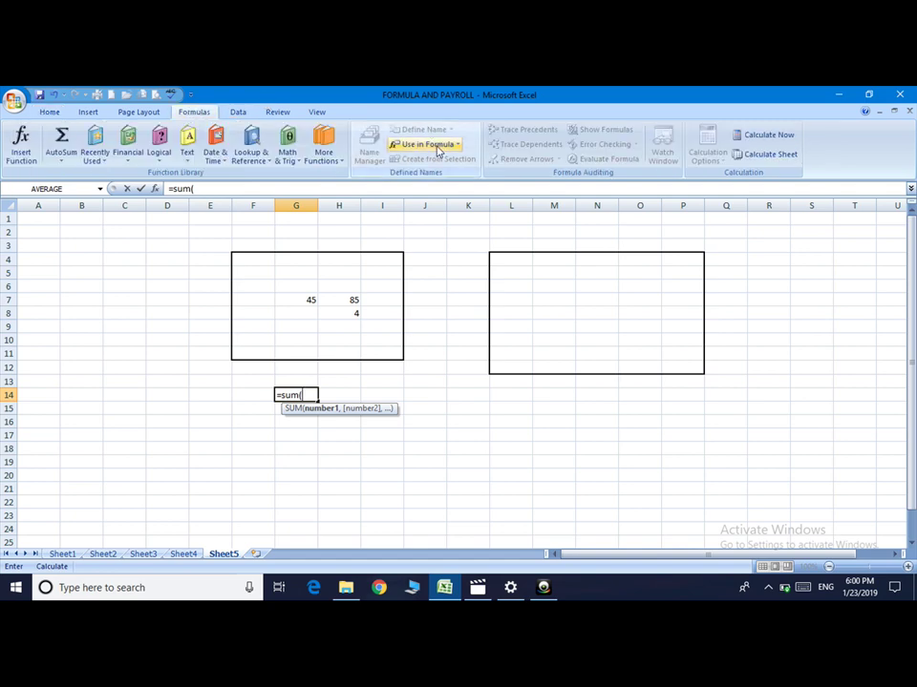
click(437, 148)
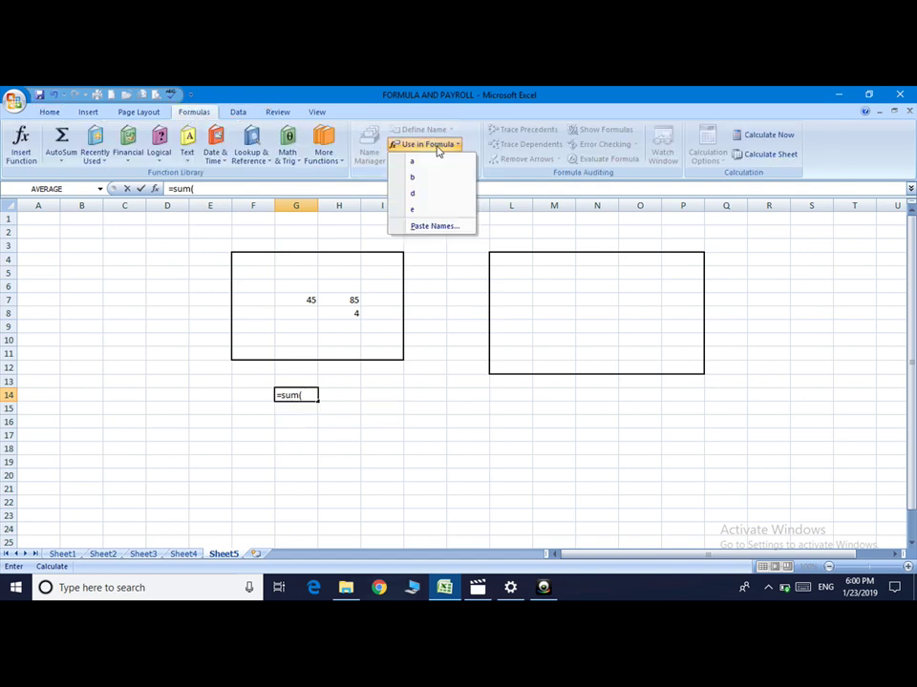
click(421, 197)
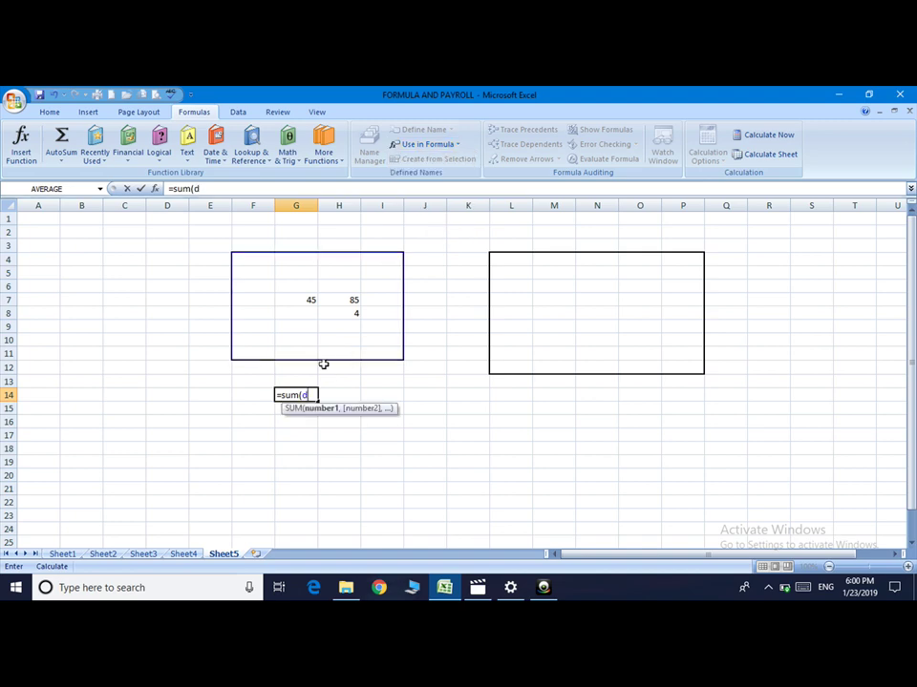
text())
key(Return)
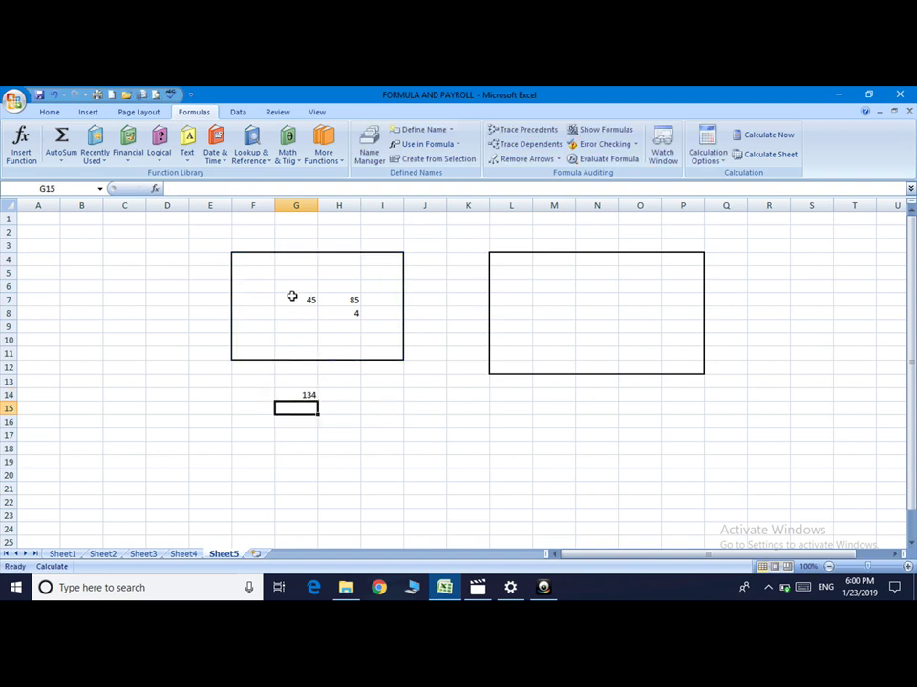
Enter 45 in M6, 85 in M7 and 96 in N7
click(569, 288)
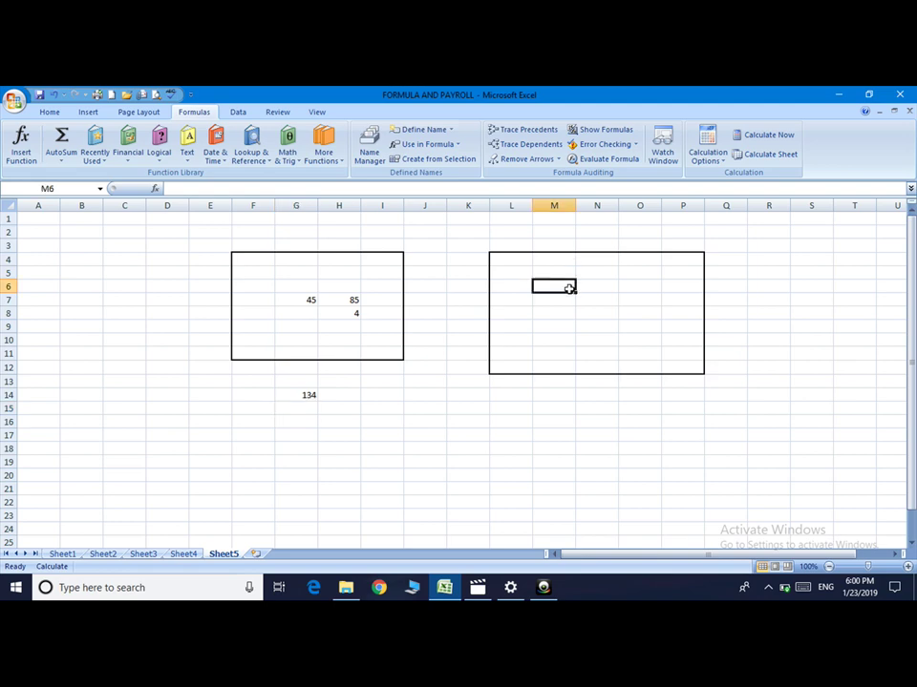
text(45)
key(Return)
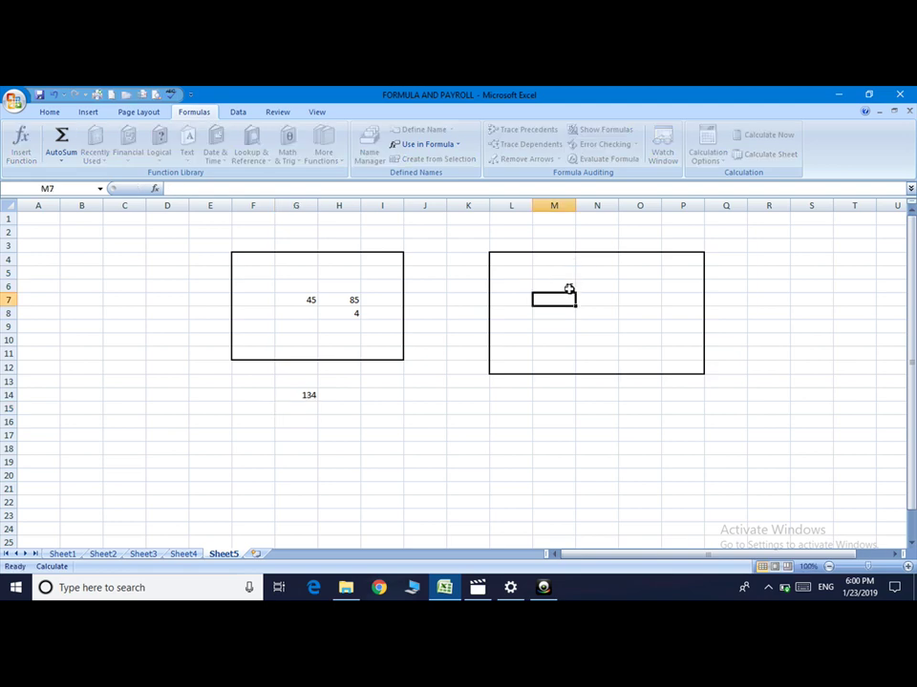
text(85)
key(Tab)
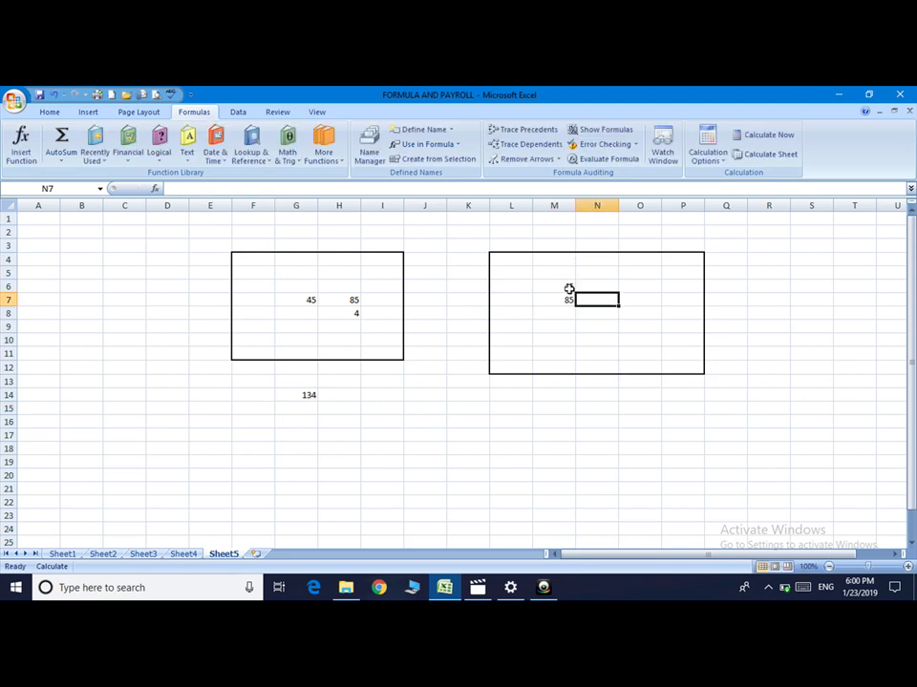
text(96)
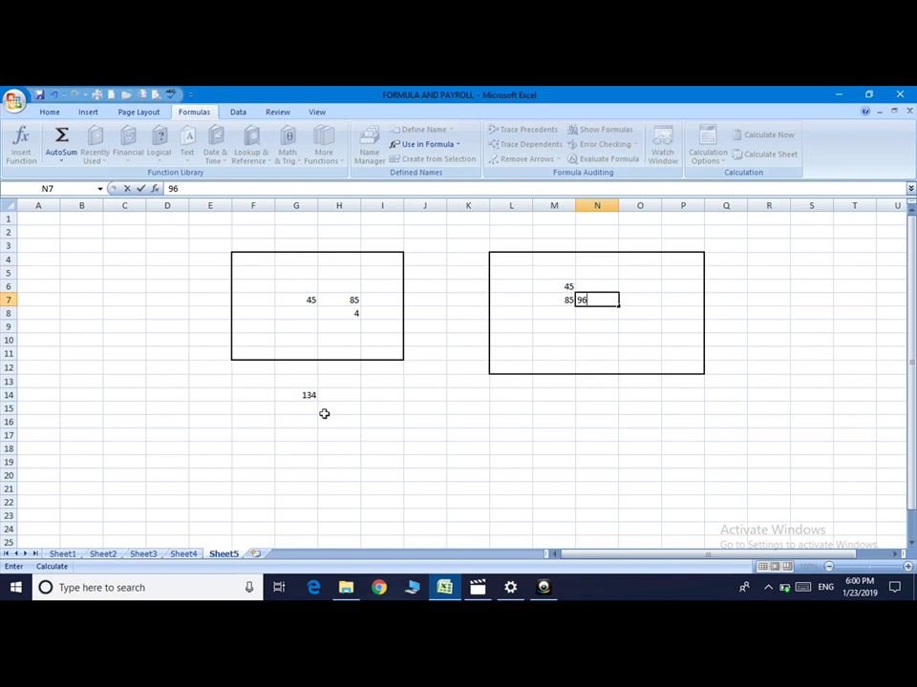
click(330, 417)
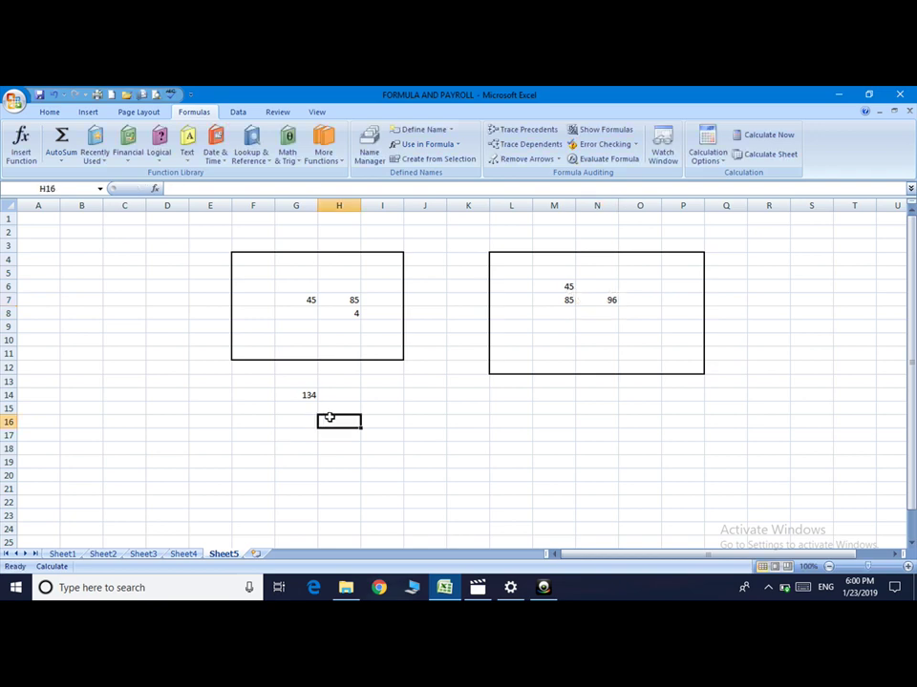
Enter =sum(d,e) in H16 using Use in Formula names, giving 360
text(=su)
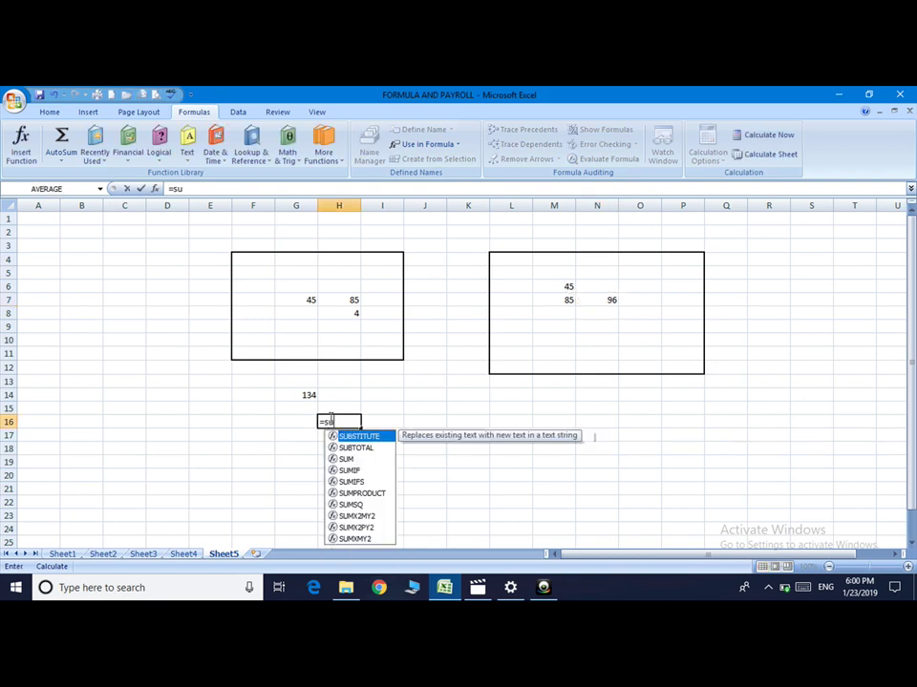
text(m()
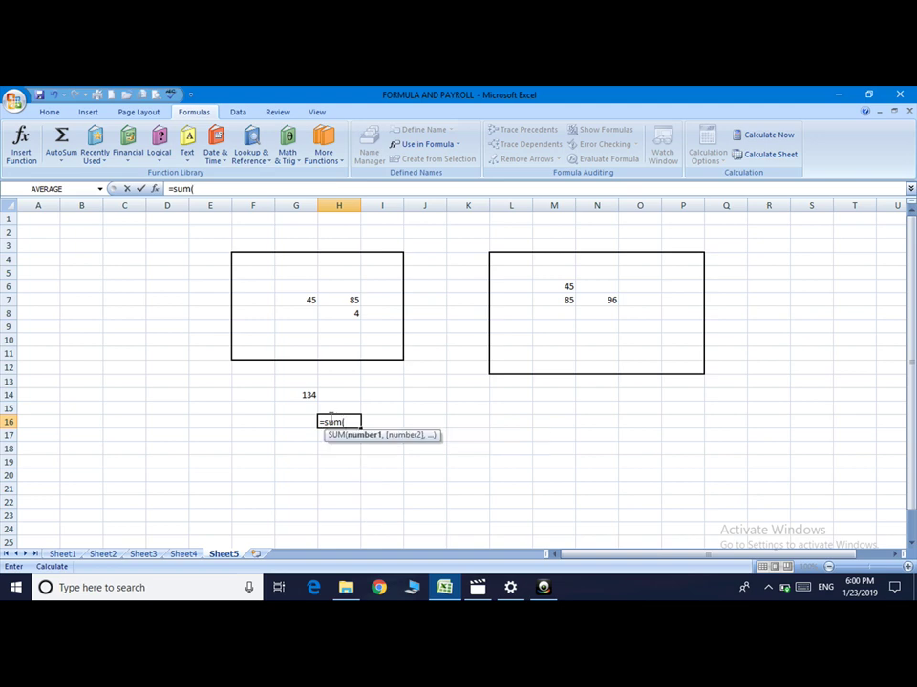
click(427, 144)
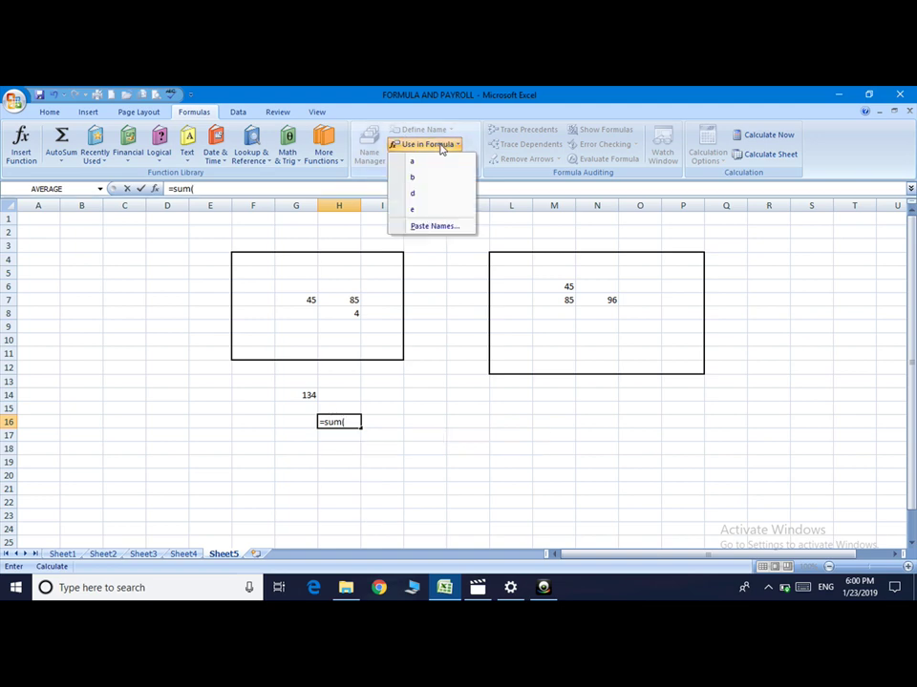
click(418, 195)
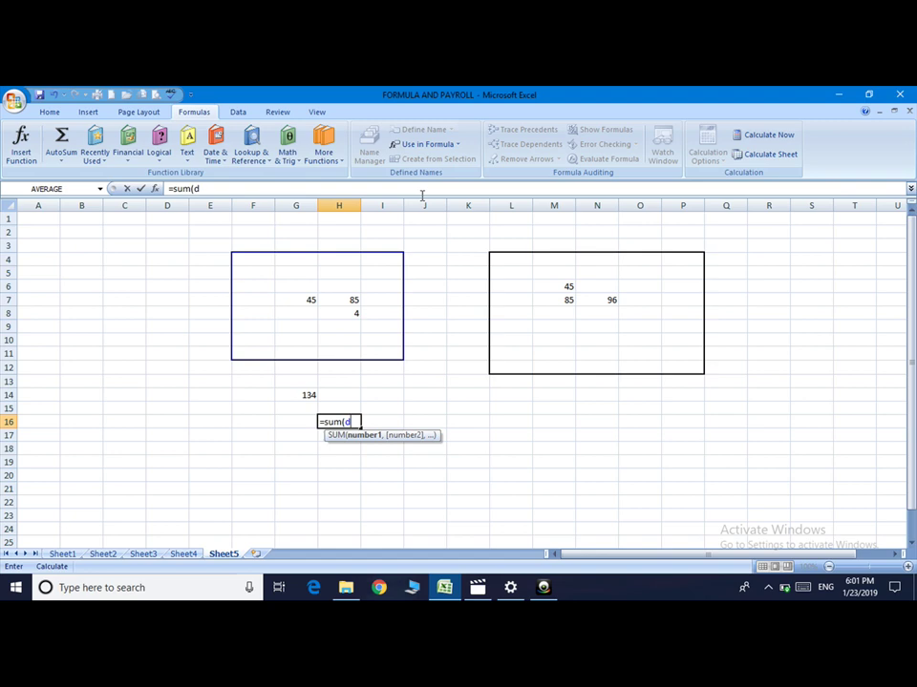
text(,)
click(445, 146)
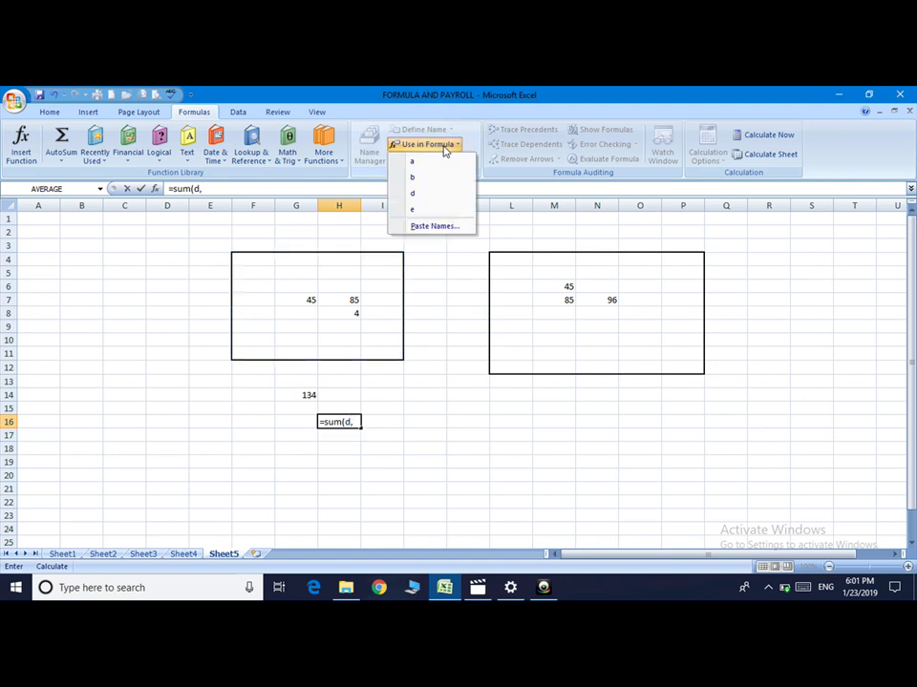
click(413, 212)
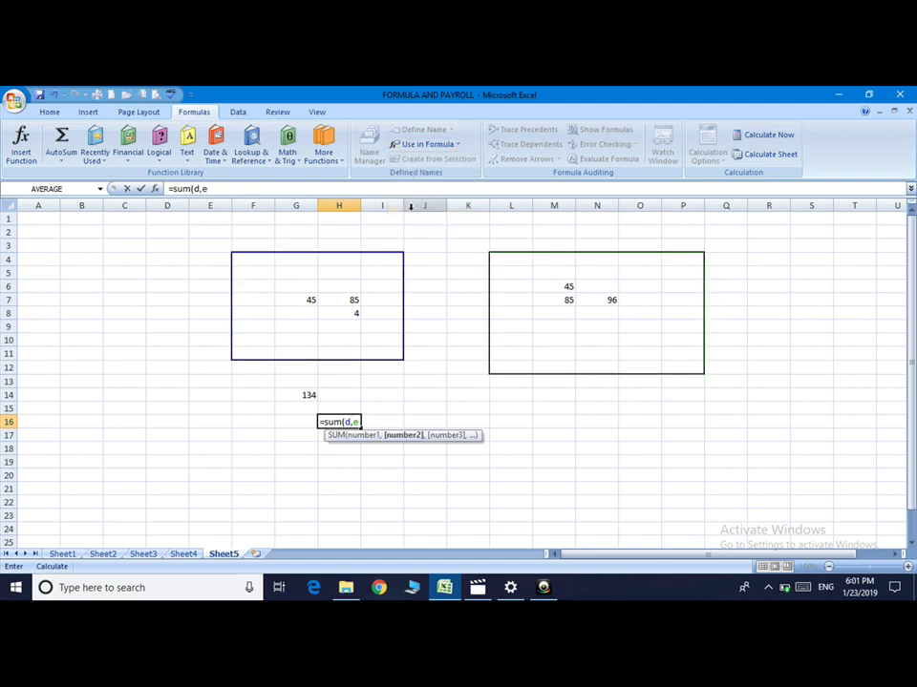
text())
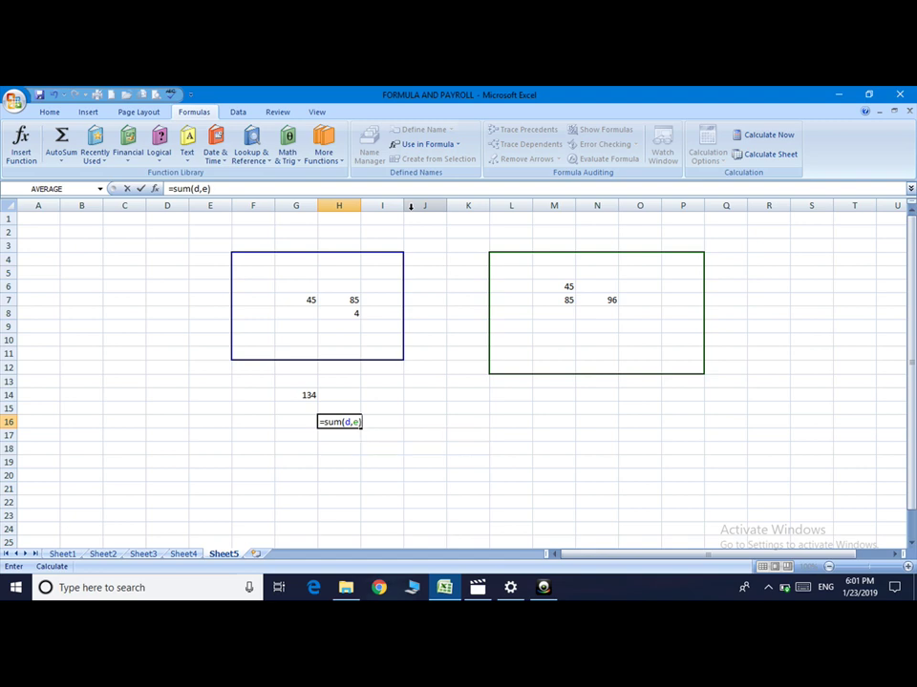
key(Return)
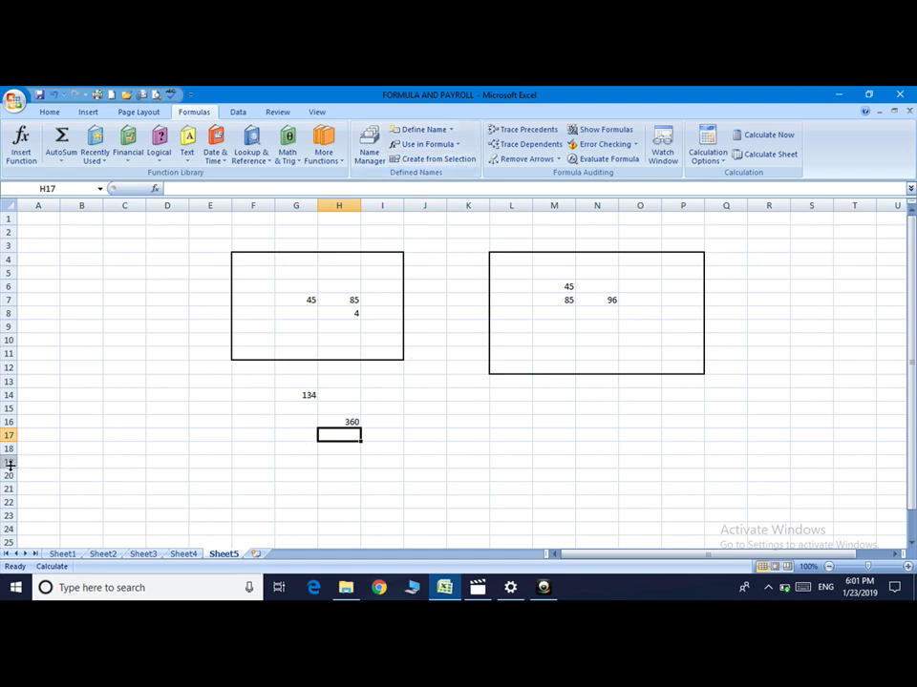
Select row 19 and create names from its left column
click(6, 462)
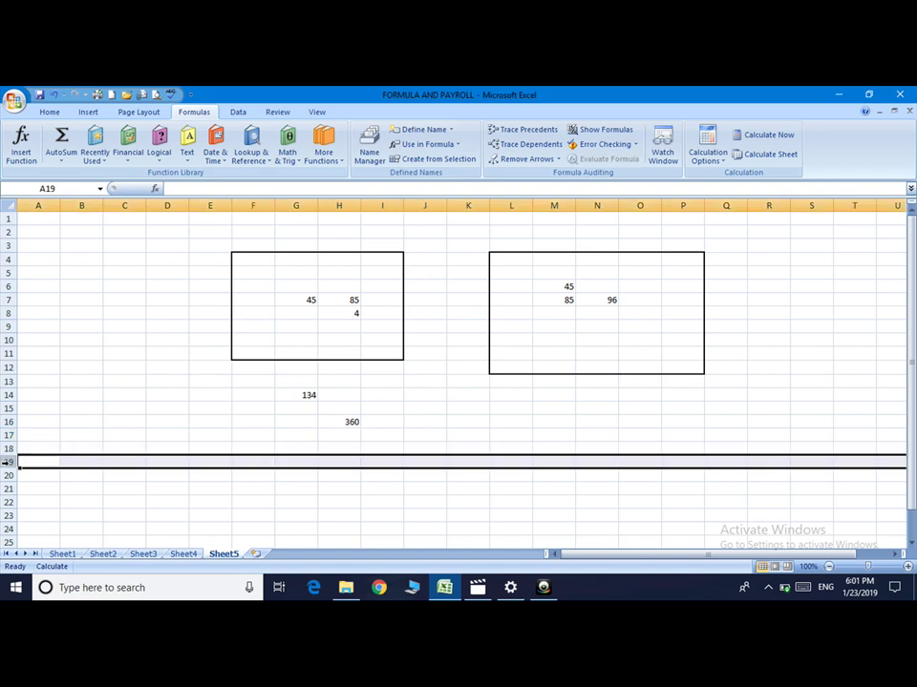
click(455, 163)
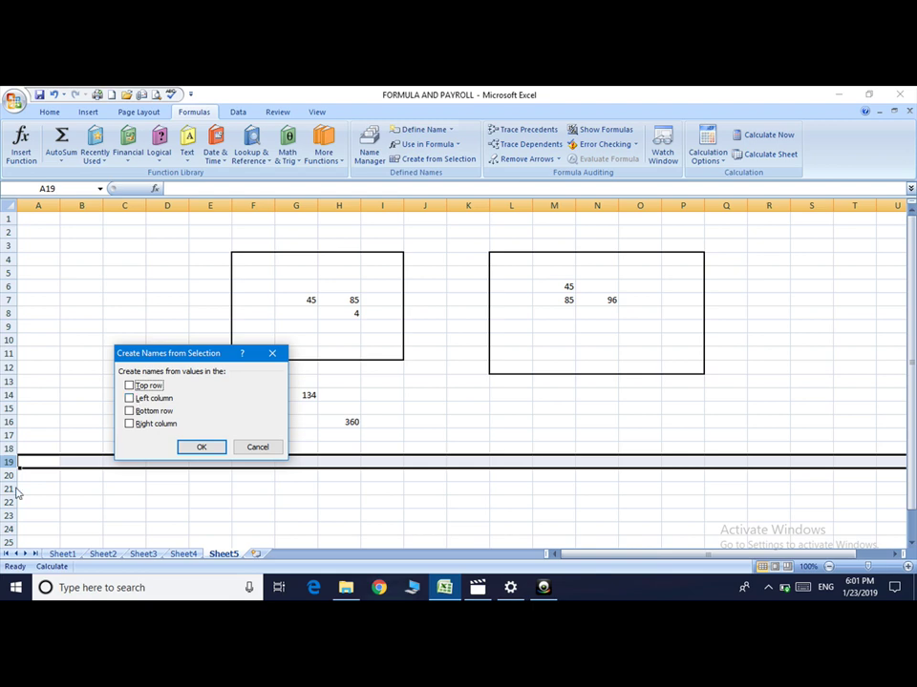
click(130, 399)
click(202, 448)
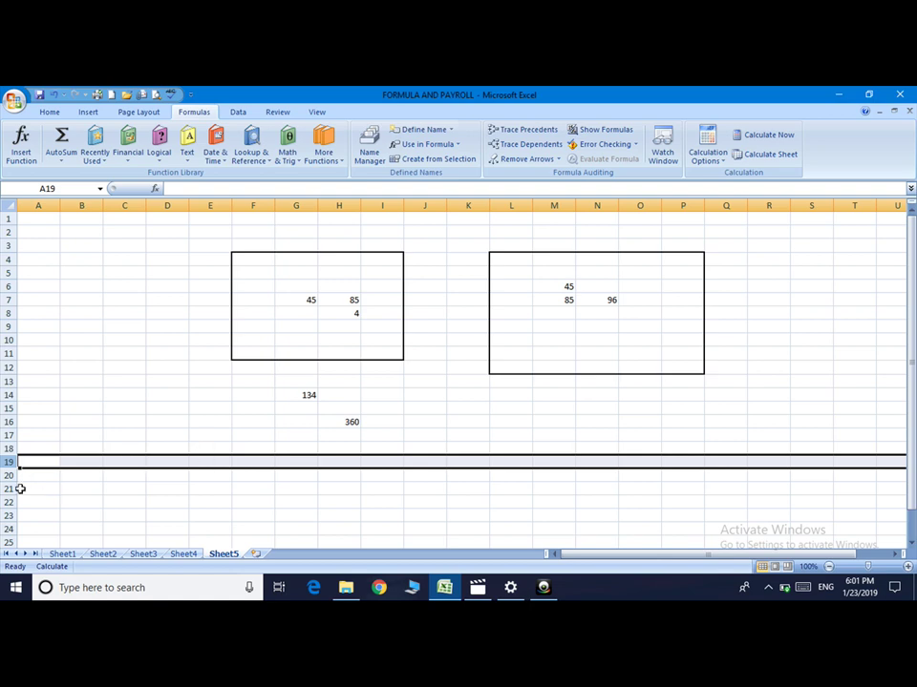
Define row 19 as the workbook name 'sdf' and select row 20
click(423, 129)
text(sdf)
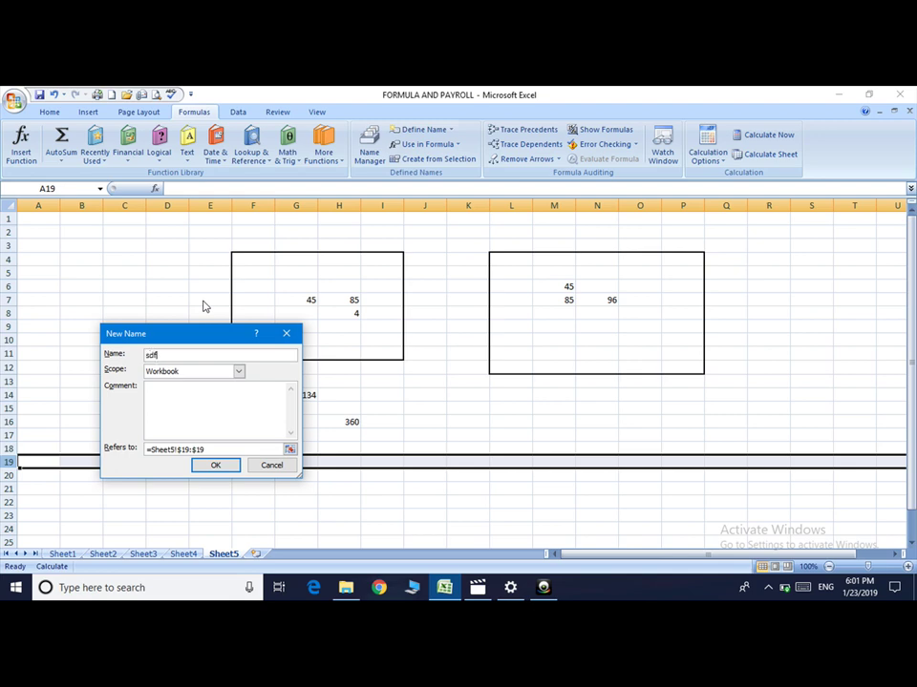
click(219, 465)
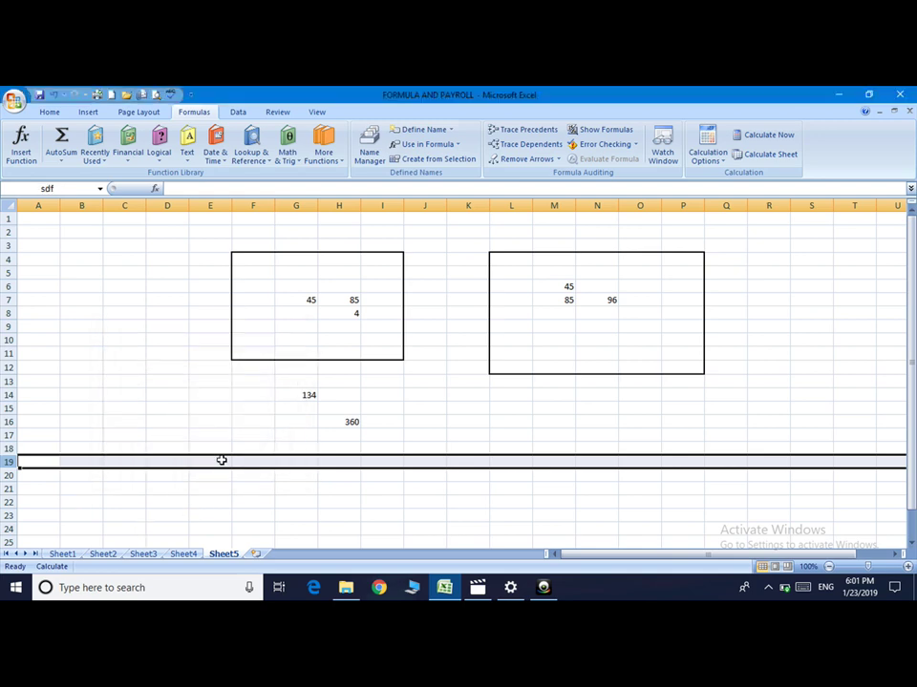
click(7, 474)
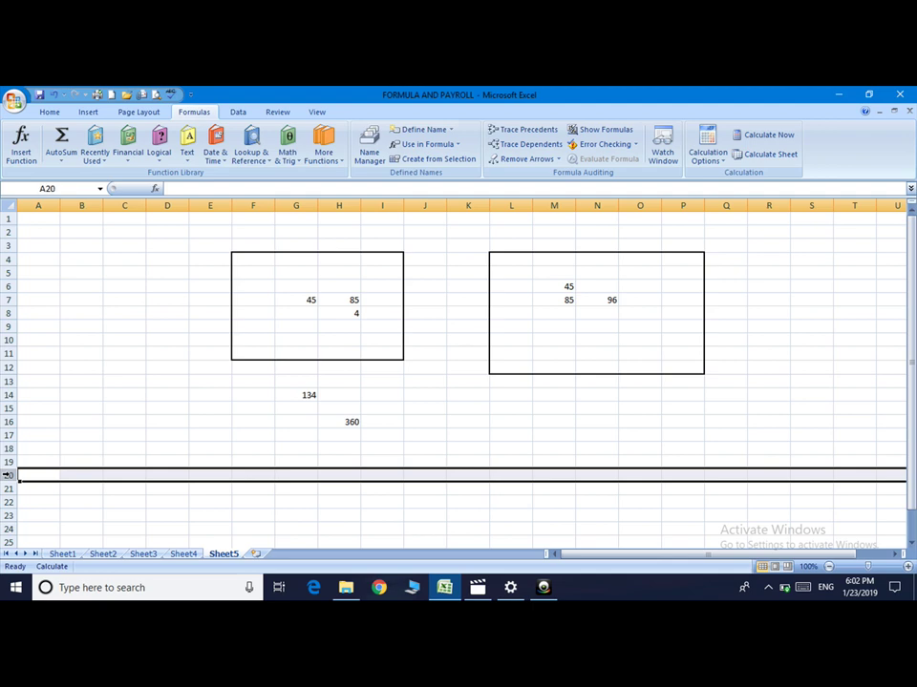
Create names from row 20's left column and define row 20 as 'ssf'
click(454, 163)
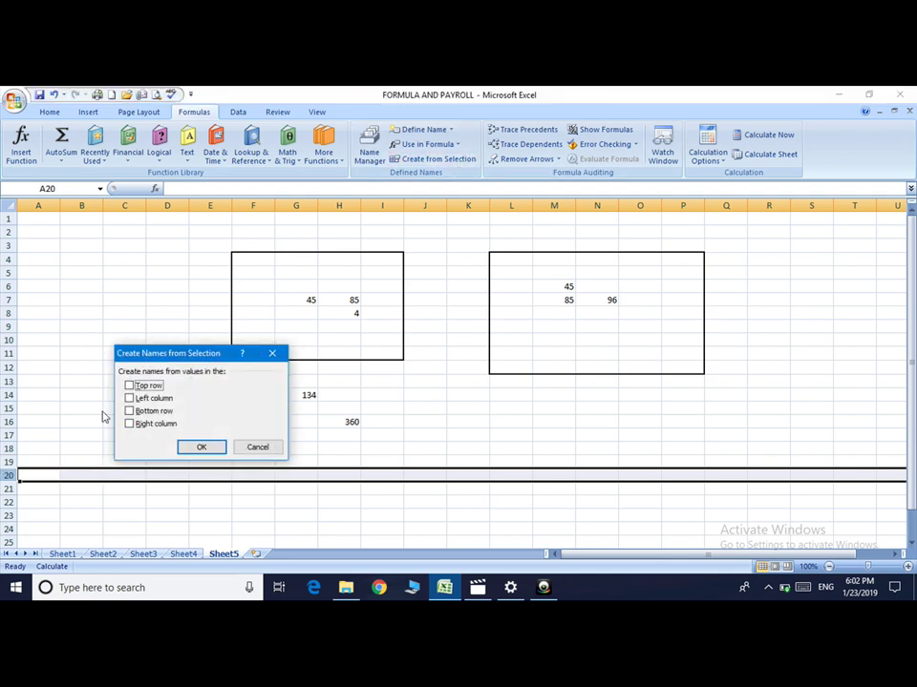
click(130, 399)
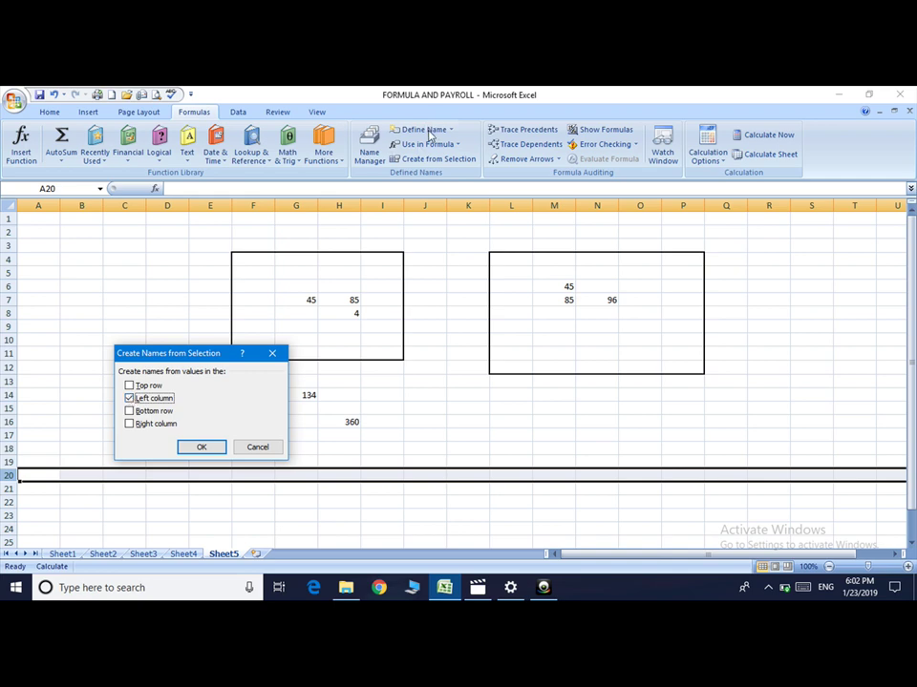
click(203, 446)
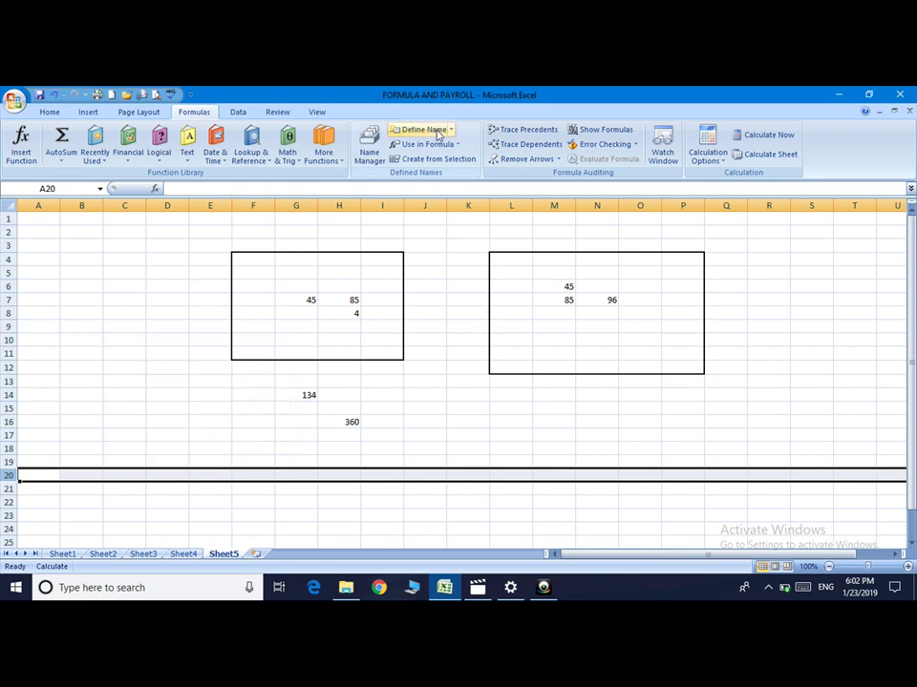
click(423, 129)
text(ssf)
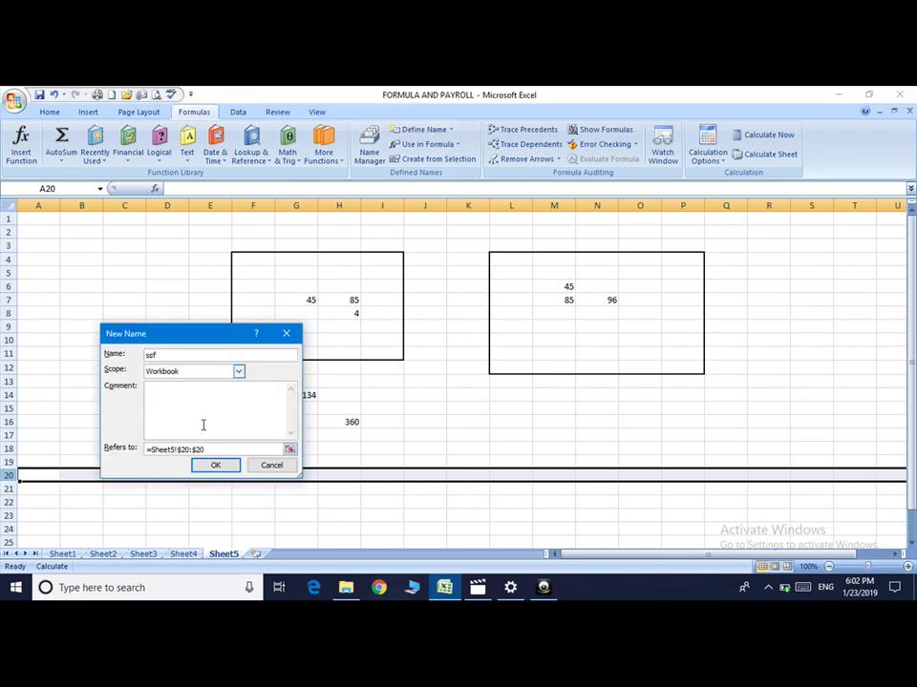
click(219, 467)
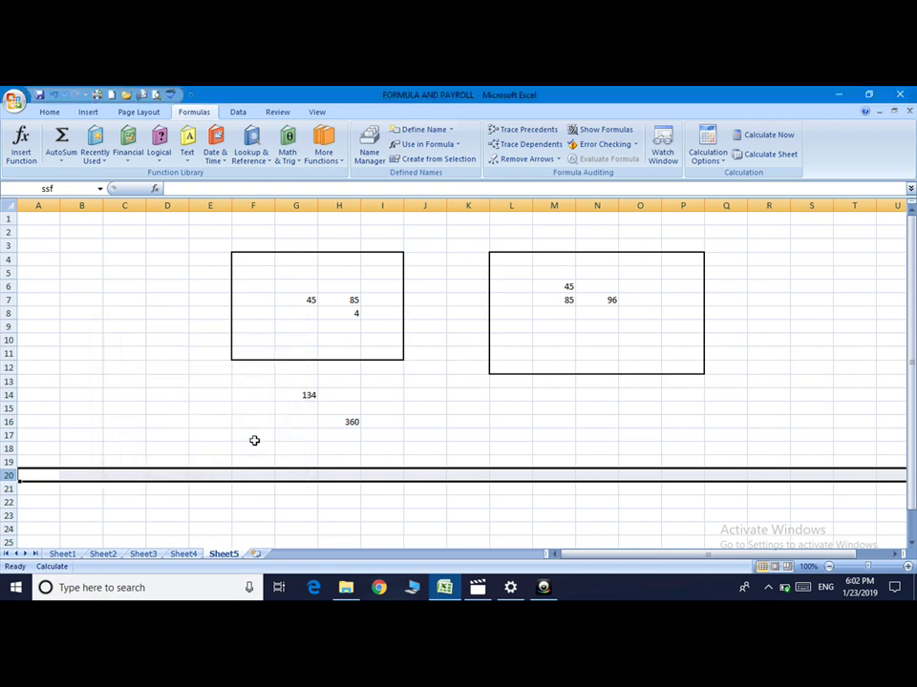
Enter =sdf+ssf in B21 from the defined names and fill it across to O21
click(80, 490)
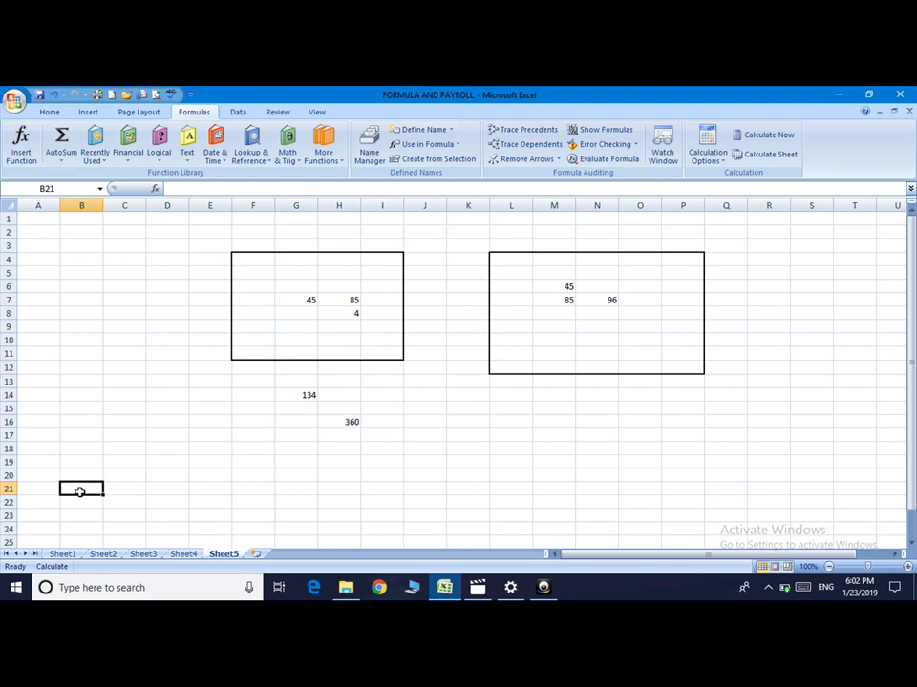
text(=)
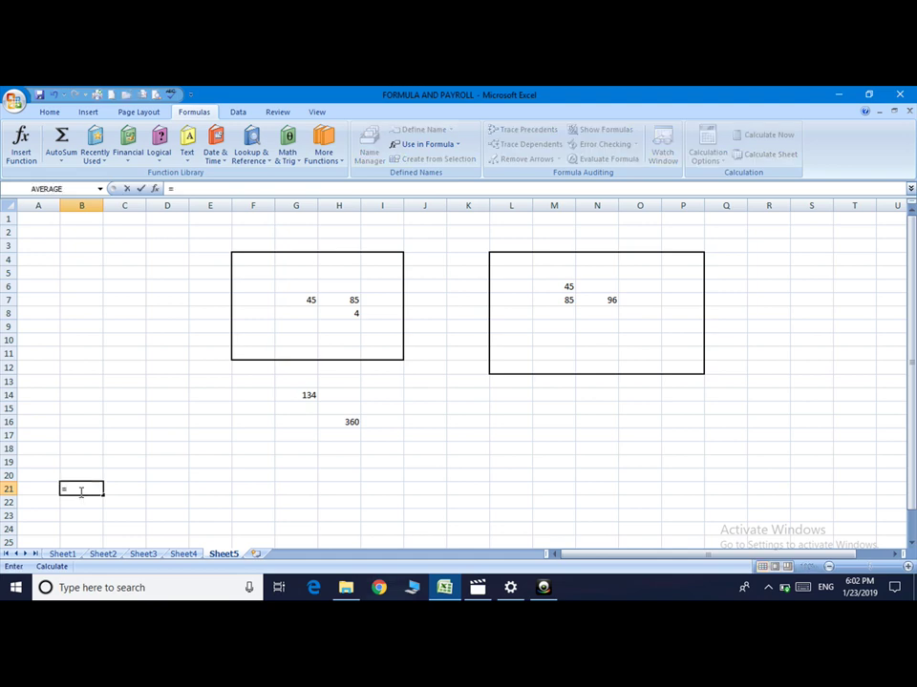
click(458, 144)
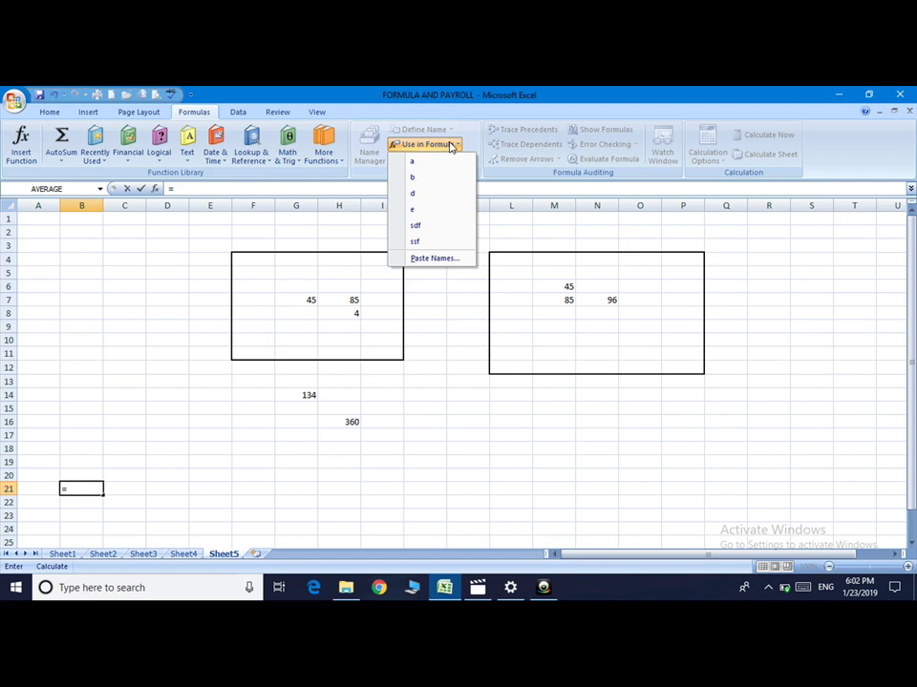
click(425, 227)
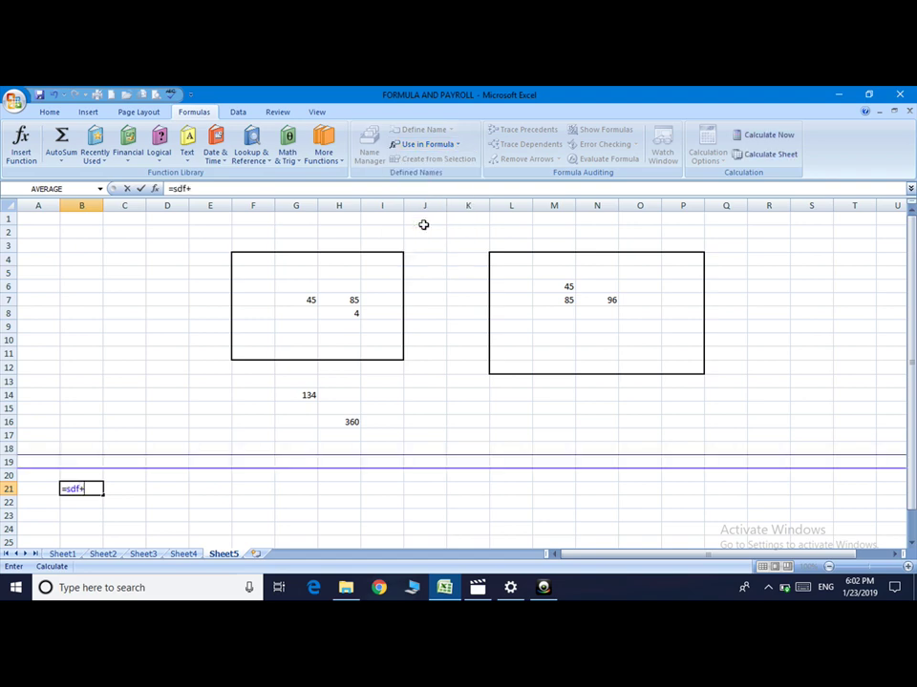
click(446, 148)
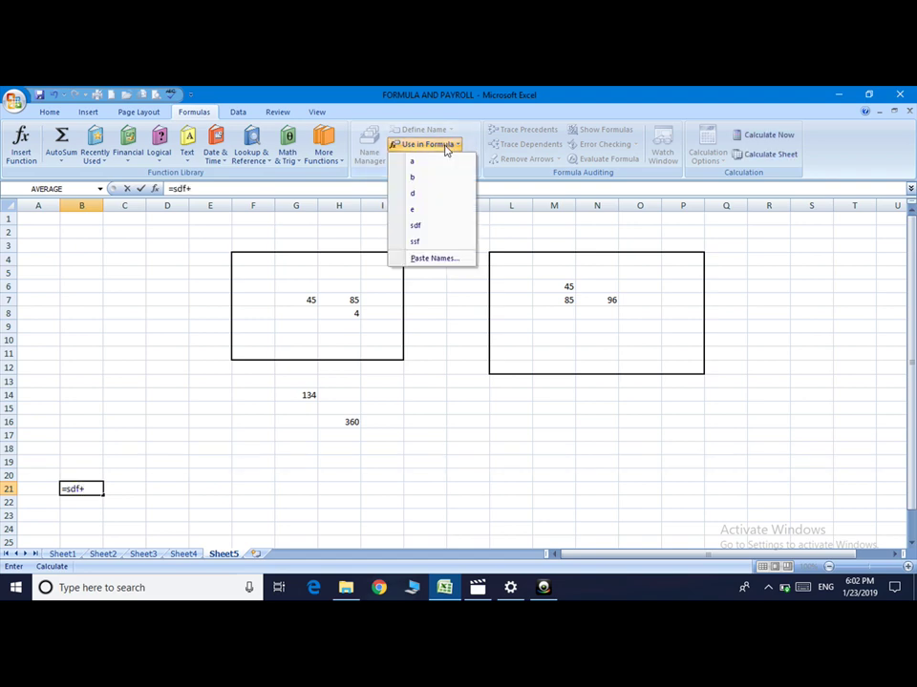
click(419, 245)
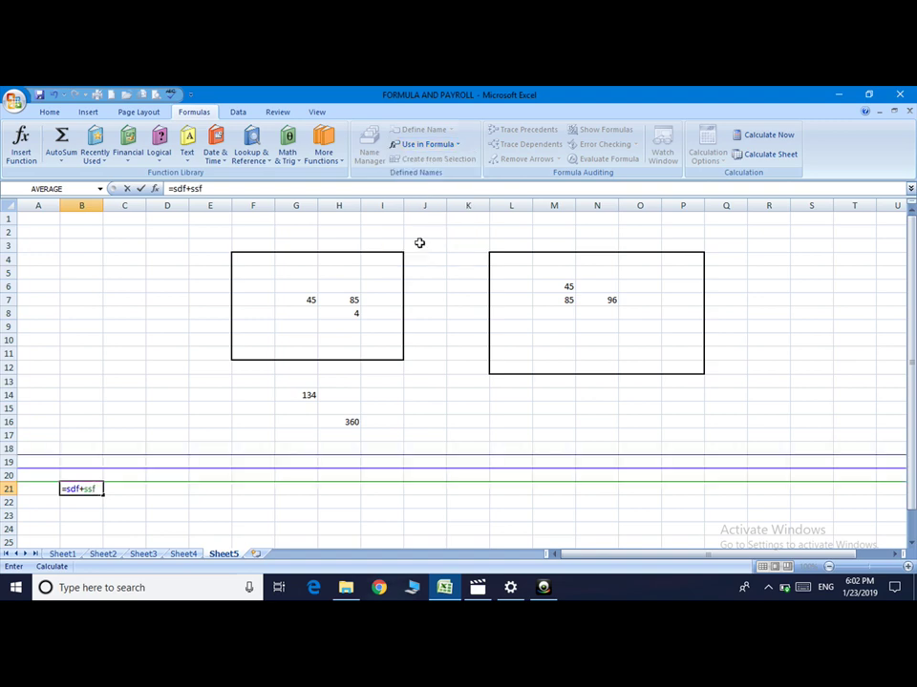
key(Return)
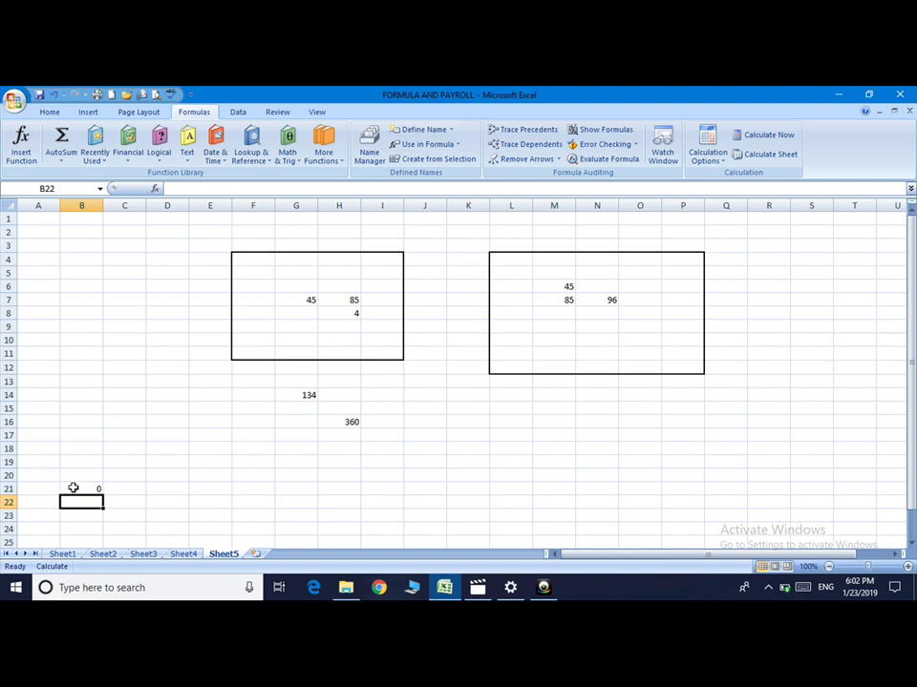
click(74, 488)
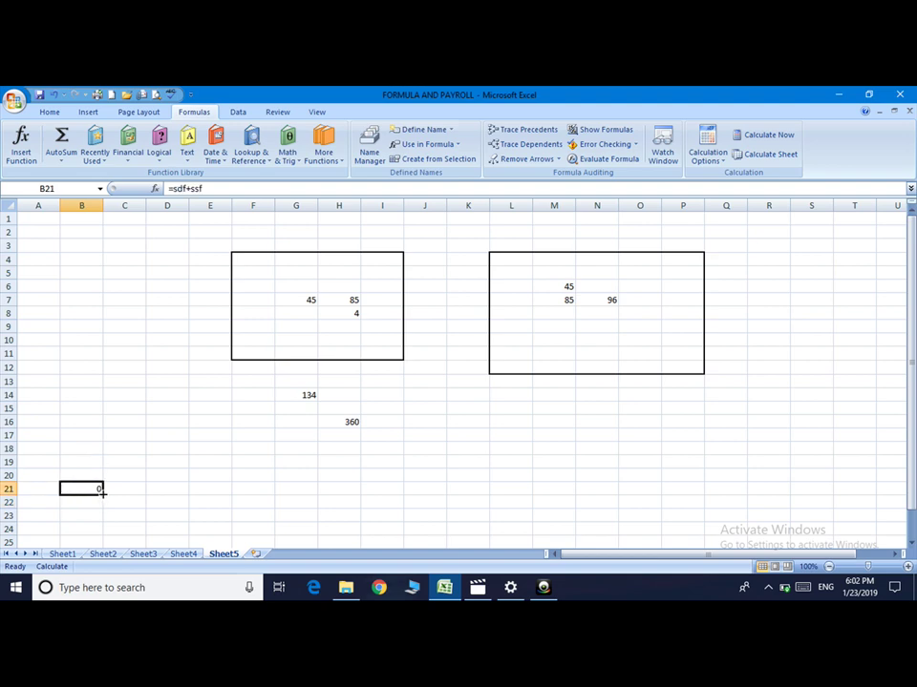
drag(103, 494, 666, 497)
Enter 78 and 45 in B19:B20, and 84 and 85 in C19:C20
click(80, 462)
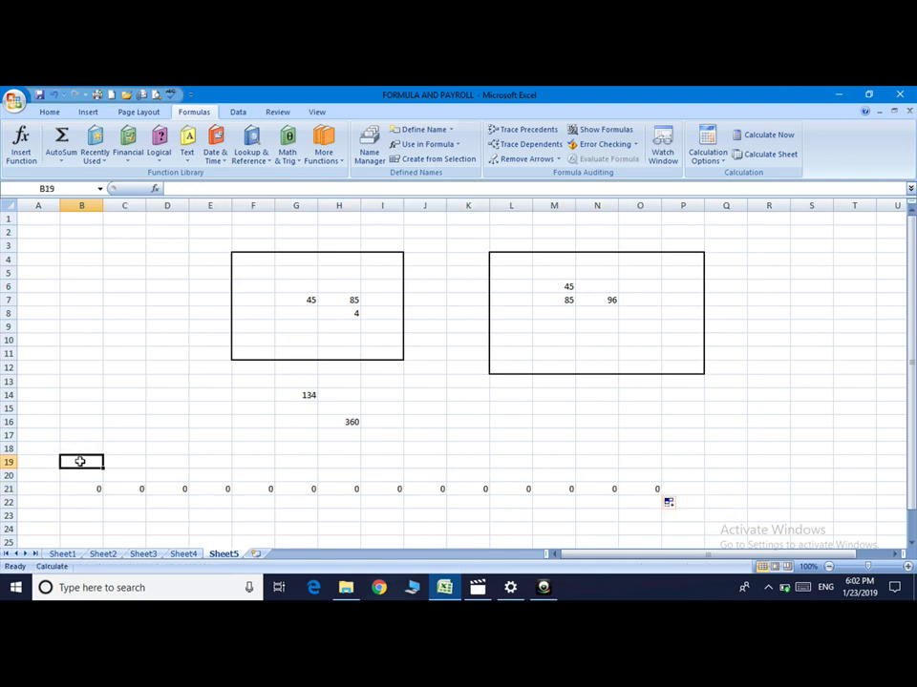
text(78)
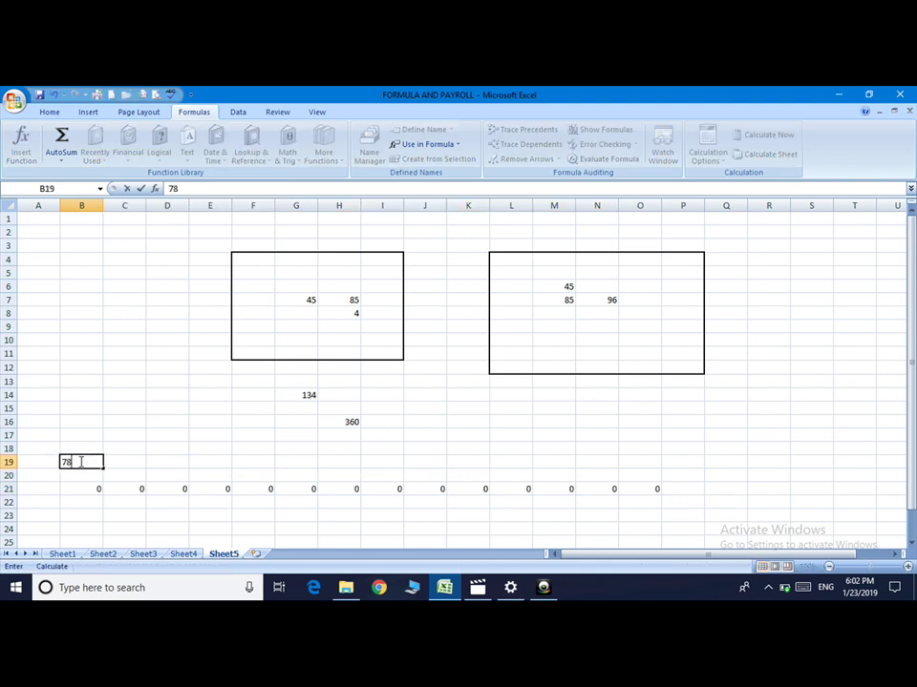
key(Return)
text(45)
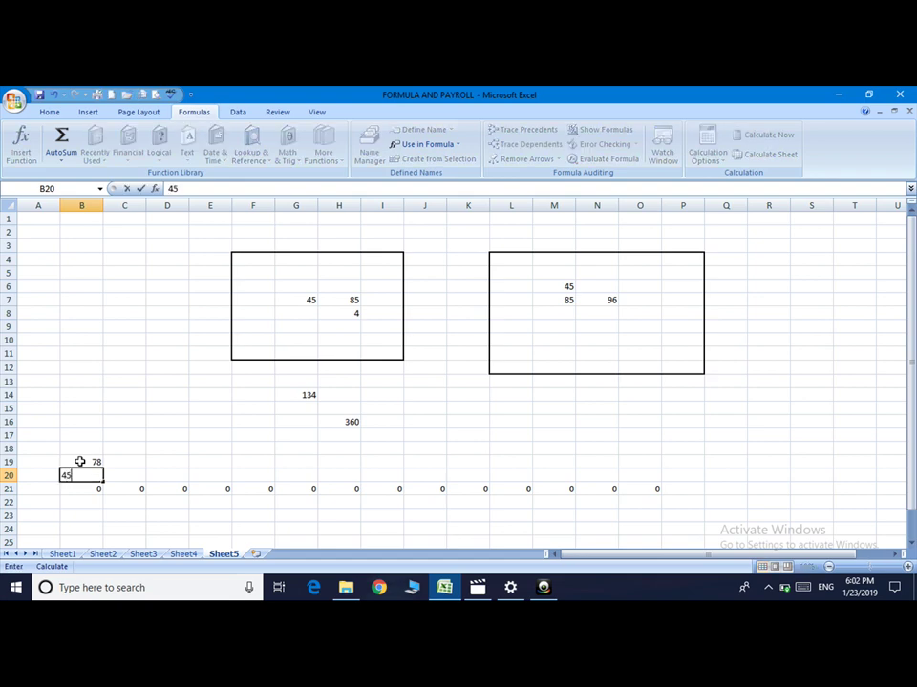
key(Tab)
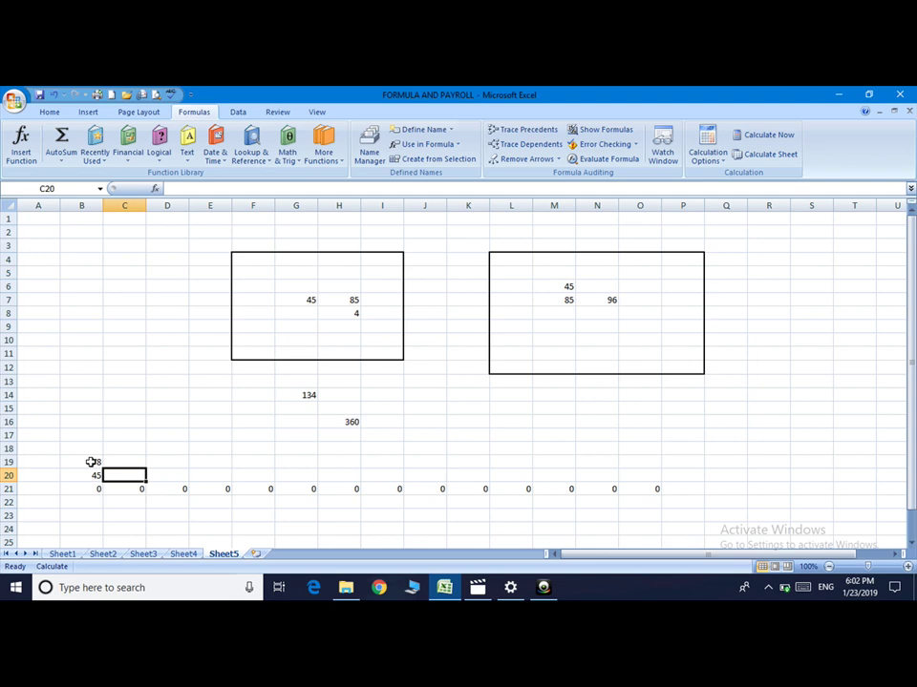
text(85)
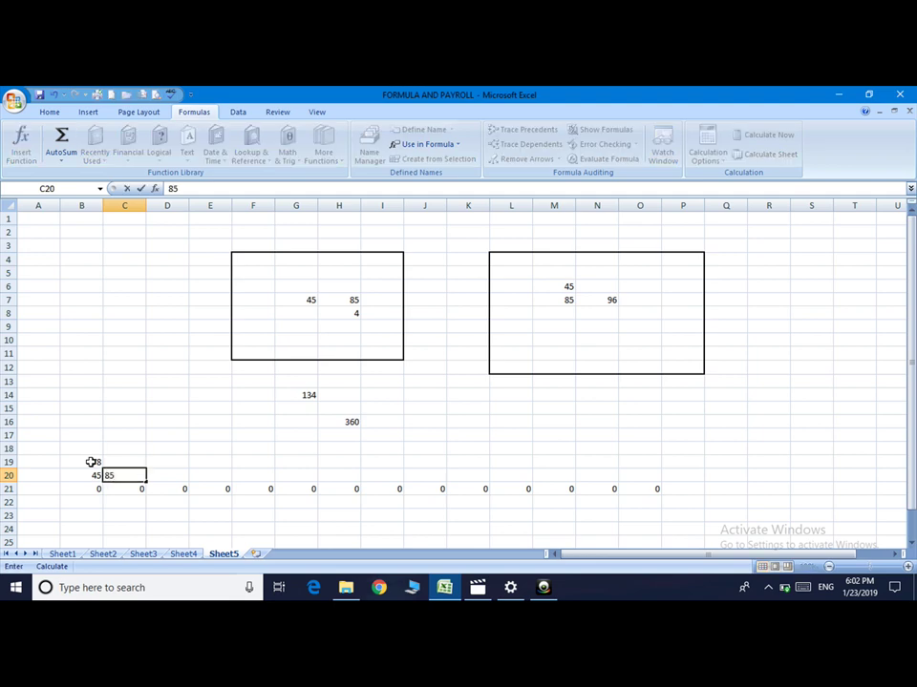
key(Up)
text(84)
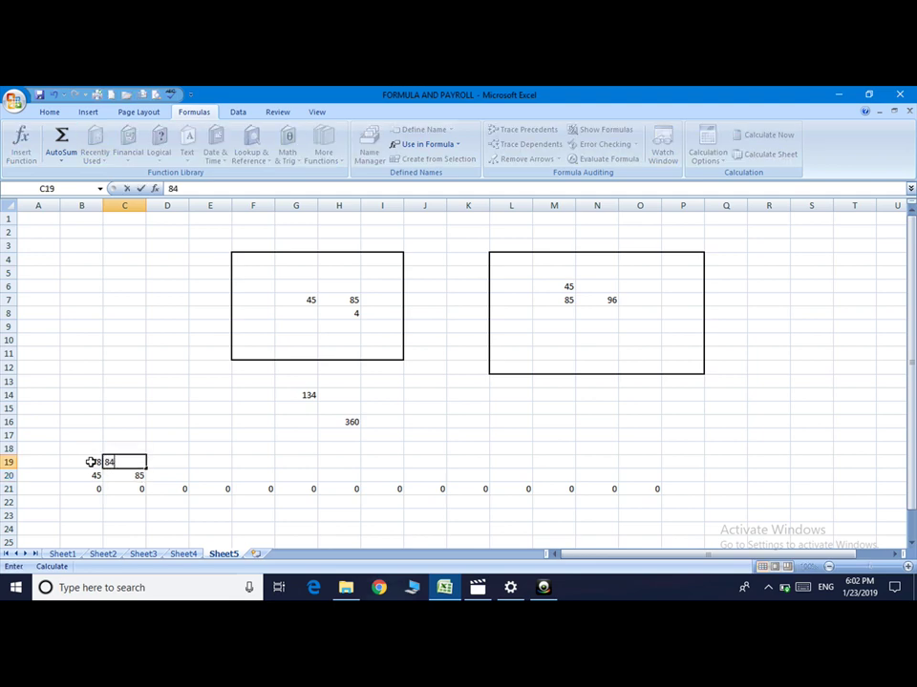
key(Return)
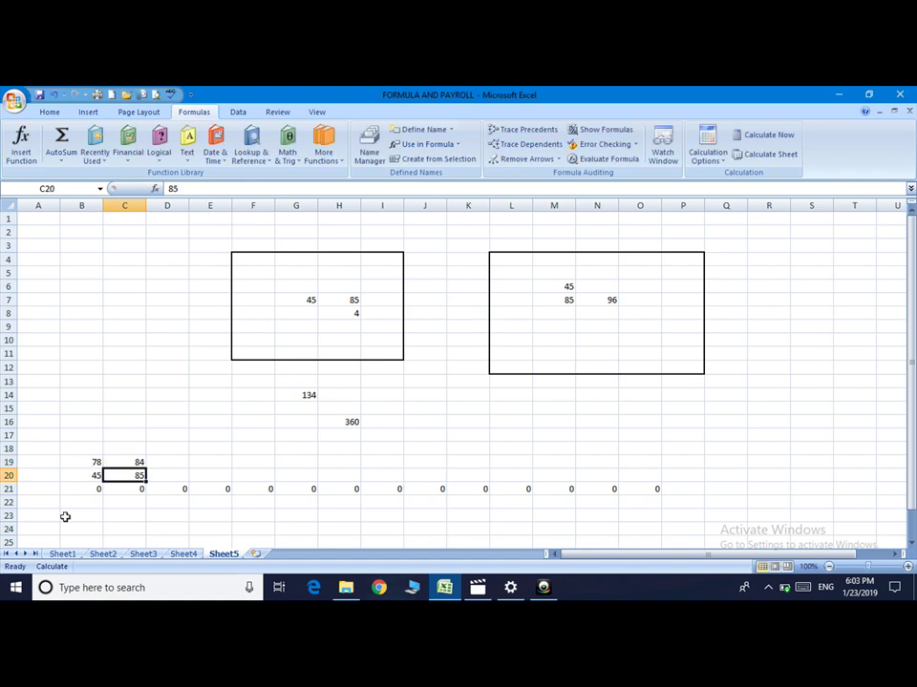
click(89, 487)
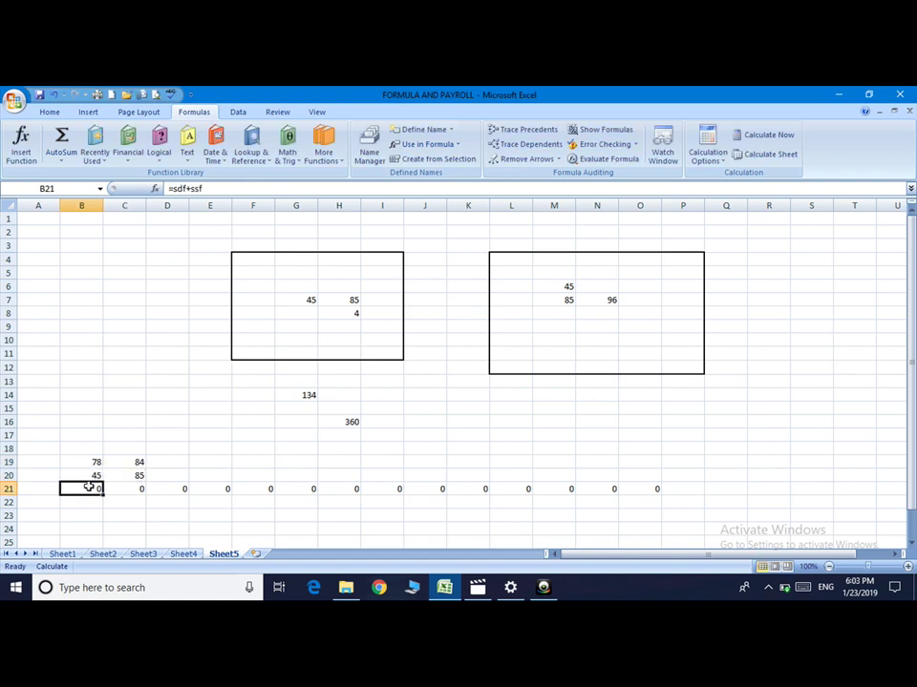
Rewrite B21 as =SUM(sdf,ssf) using the defined names, giving 292
text(=sum)
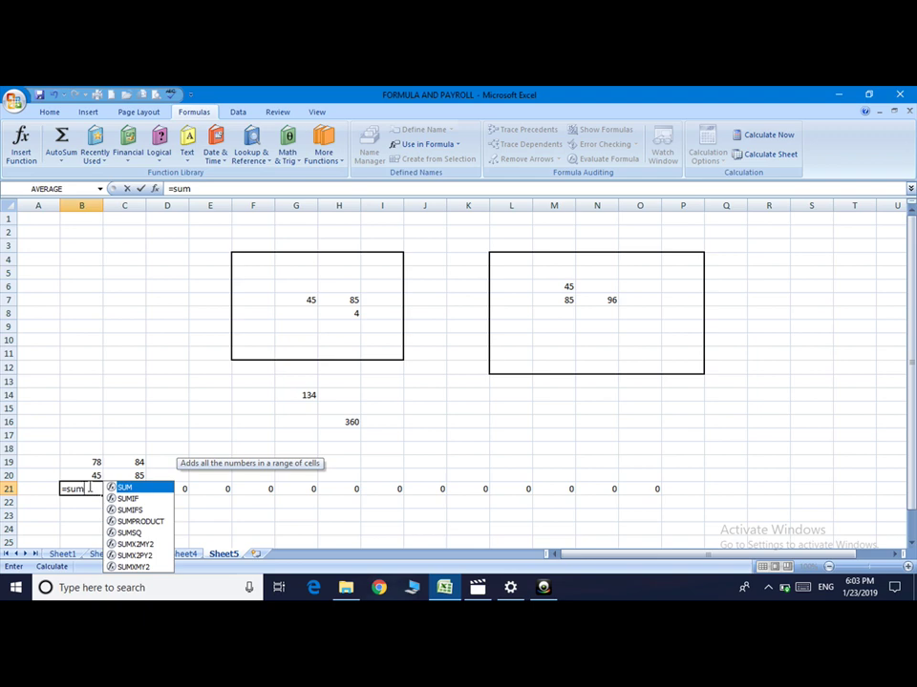
text(()
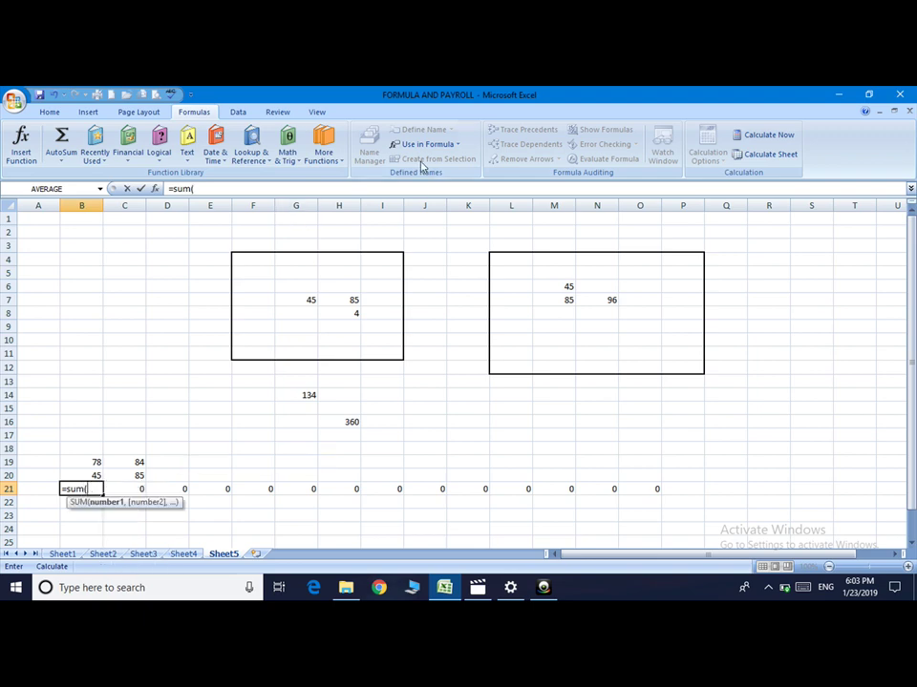
click(420, 144)
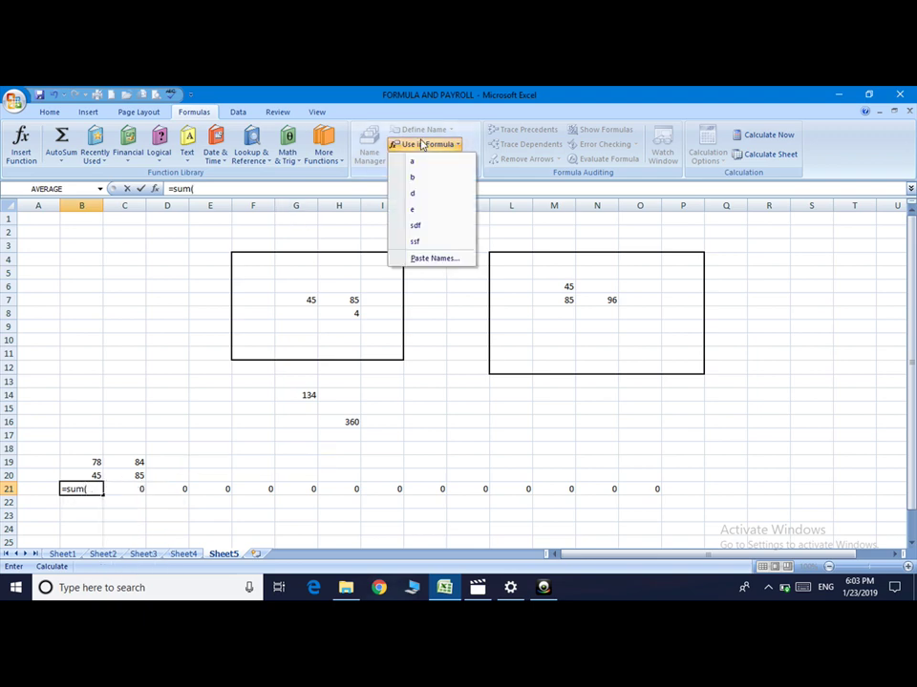
click(421, 228)
text(,)
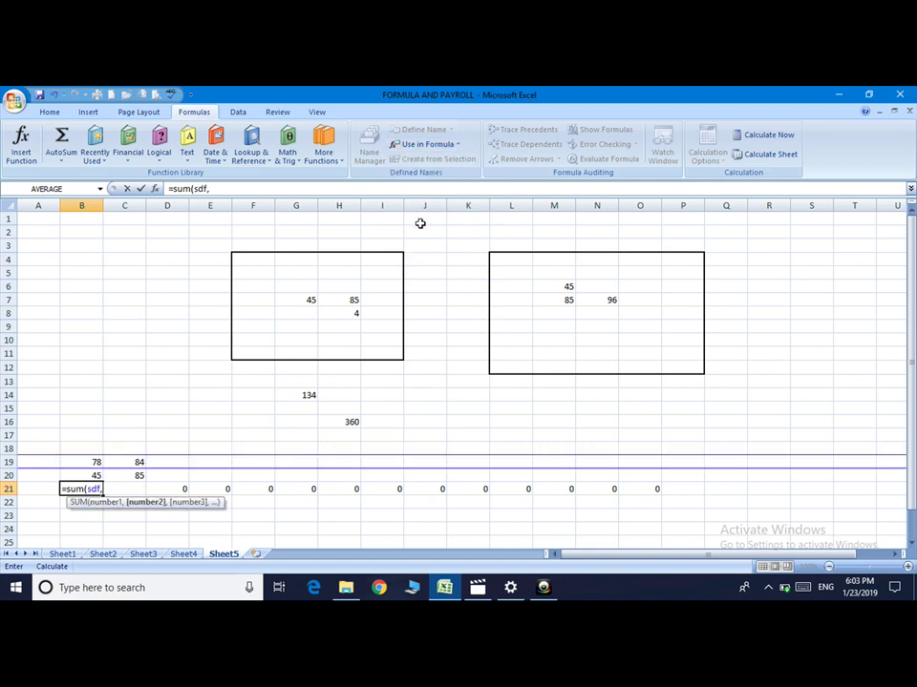
click(443, 147)
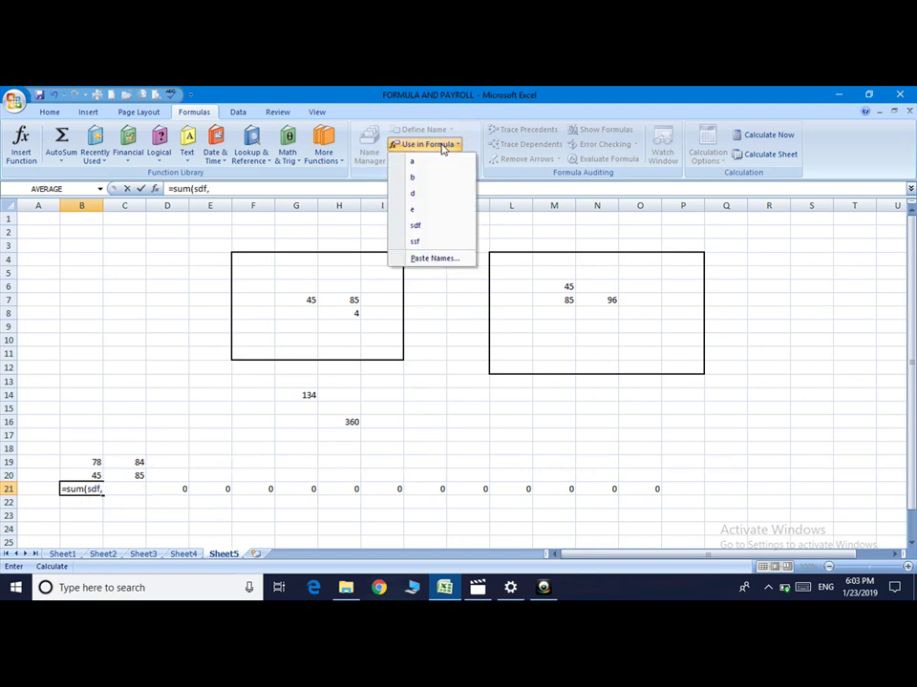
click(416, 244)
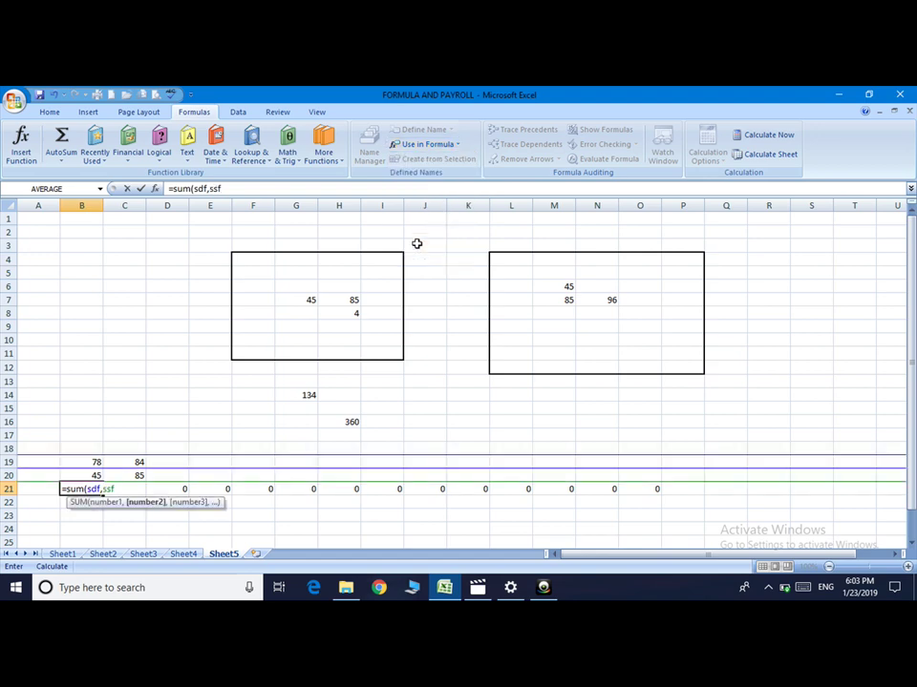
key(Return)
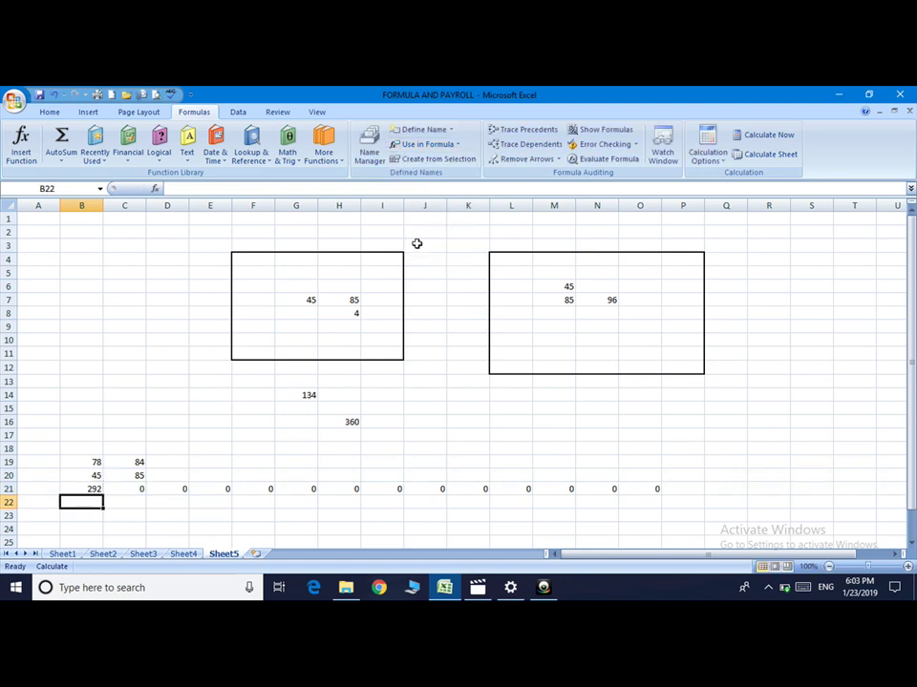
click(90, 489)
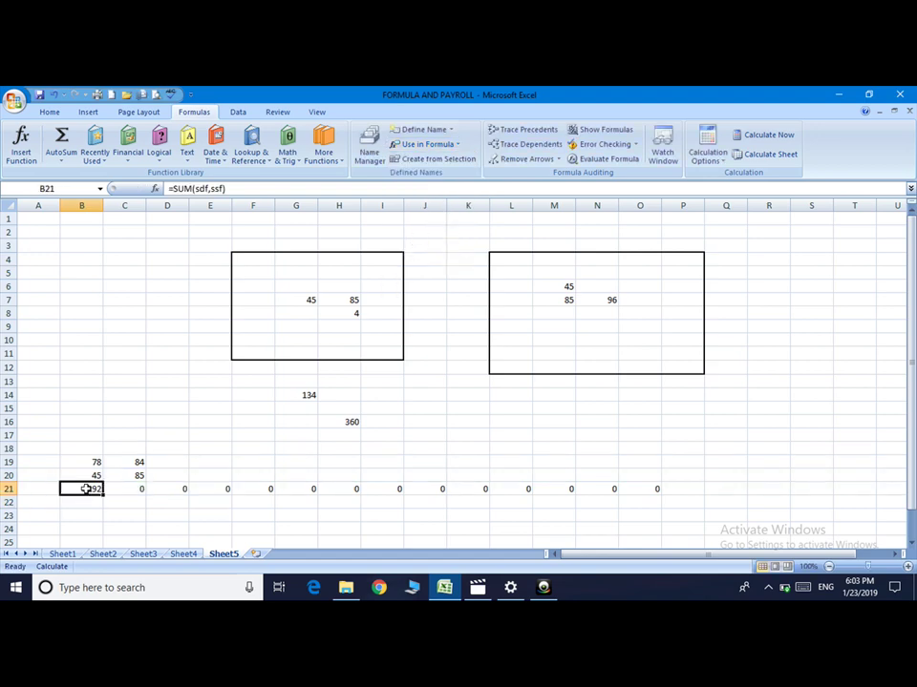
Fill the SUM formula along row 21, then enter 45 in J5 of Book1
mouse_move(102, 493)
mouse_down()
mouse_move(617, 507)
mouse_move(659, 493)
mouse_up()
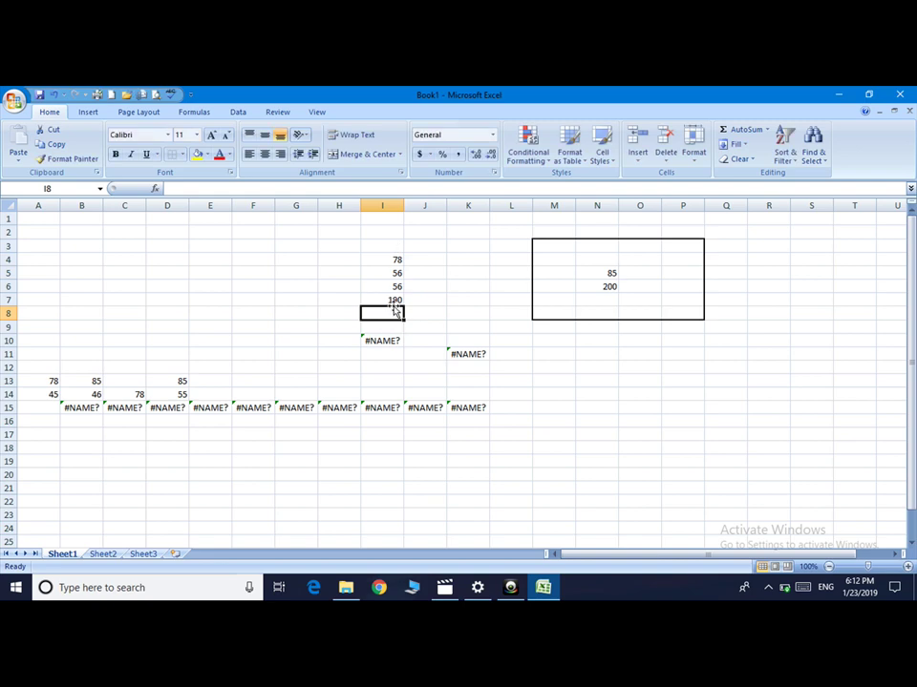
click(442, 271)
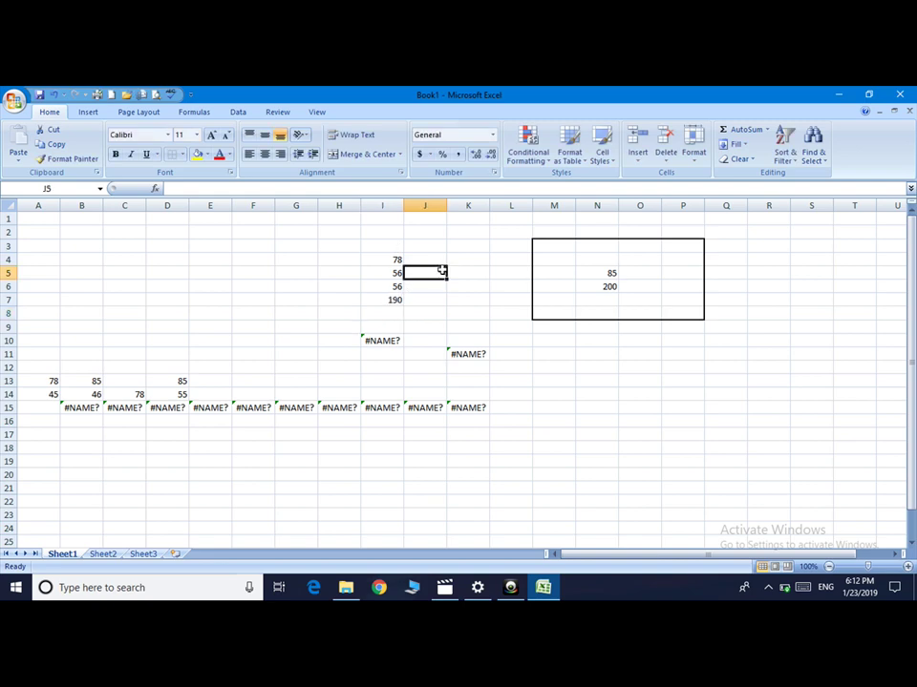
text(45)
click(387, 312)
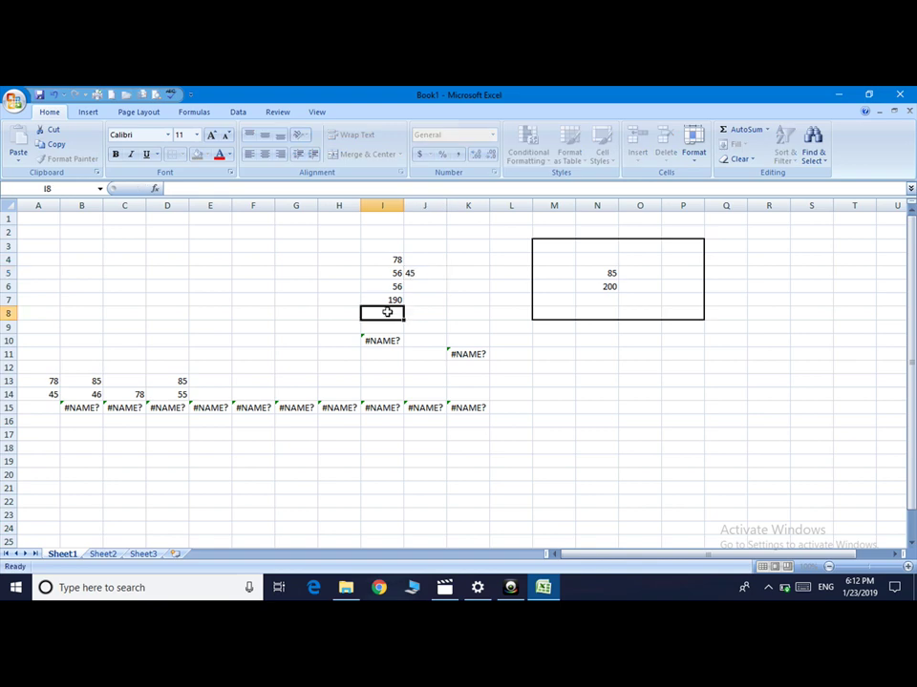
Enter =SUM(I4:I7,J5) in I8 to get a total of 425
text(=su)
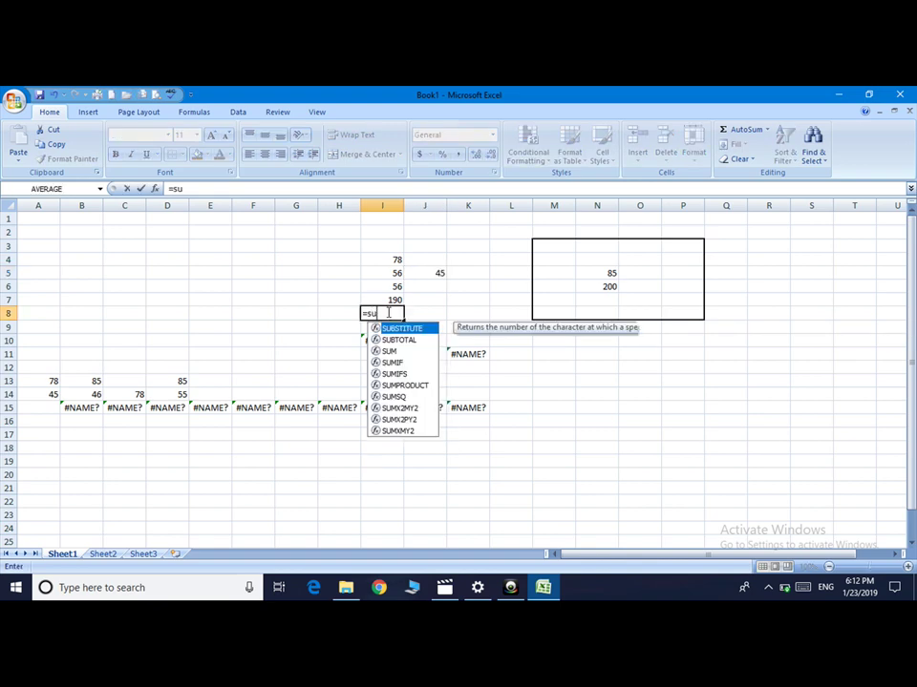
text(m()
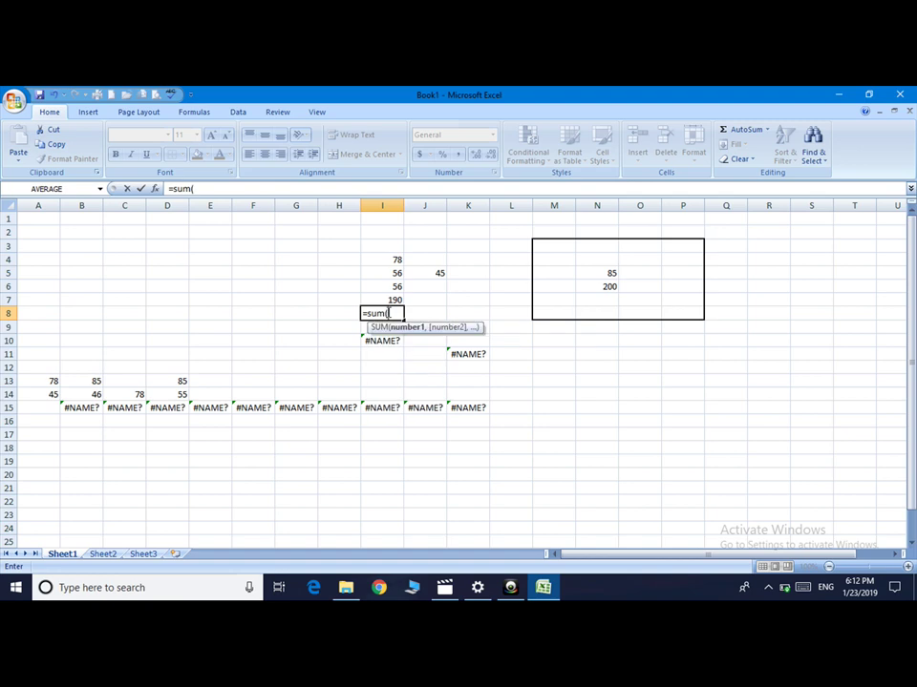
drag(389, 258, 394, 295)
text(,)
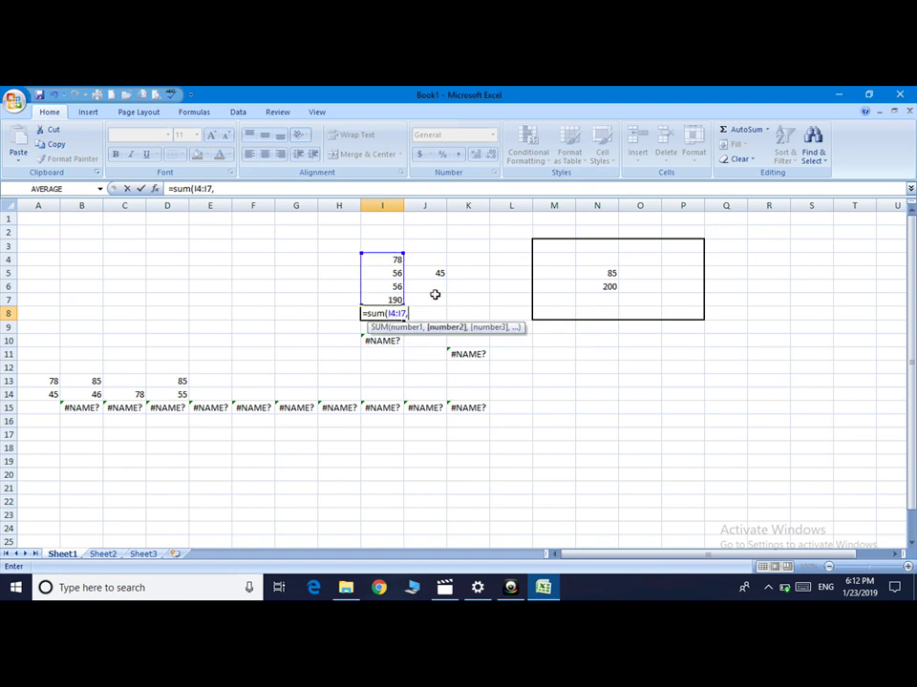
click(441, 273)
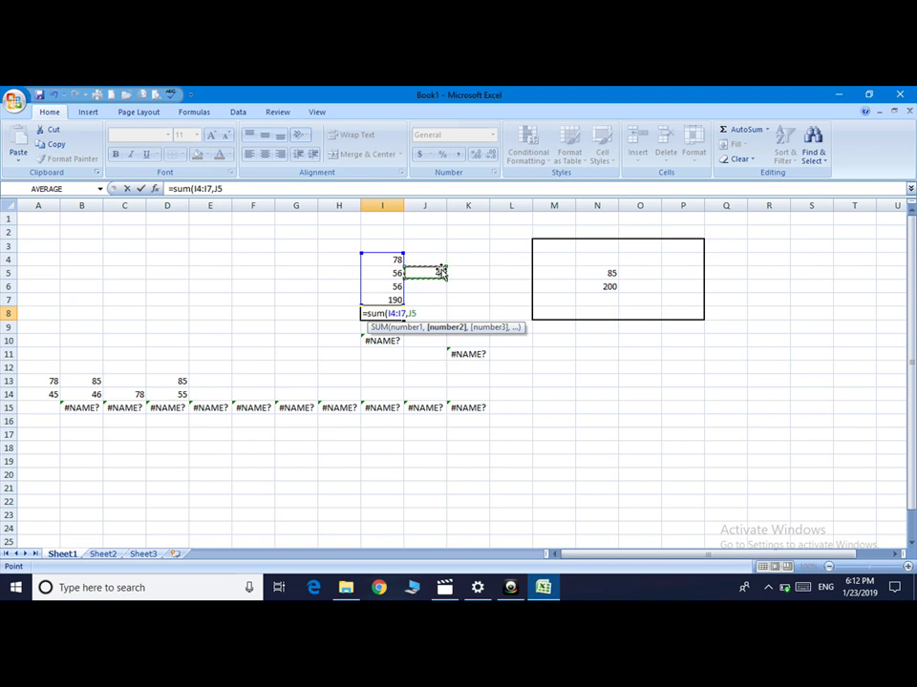
text())
key(Return)
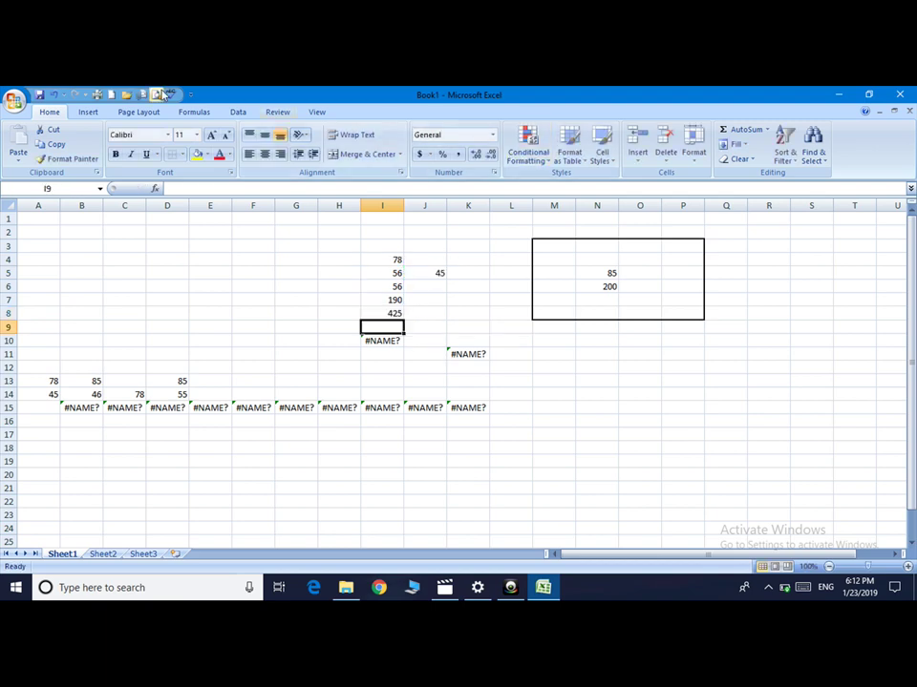
Trace the precedents of the 425 total in I8, after dismissing the warning for empty I9
click(199, 113)
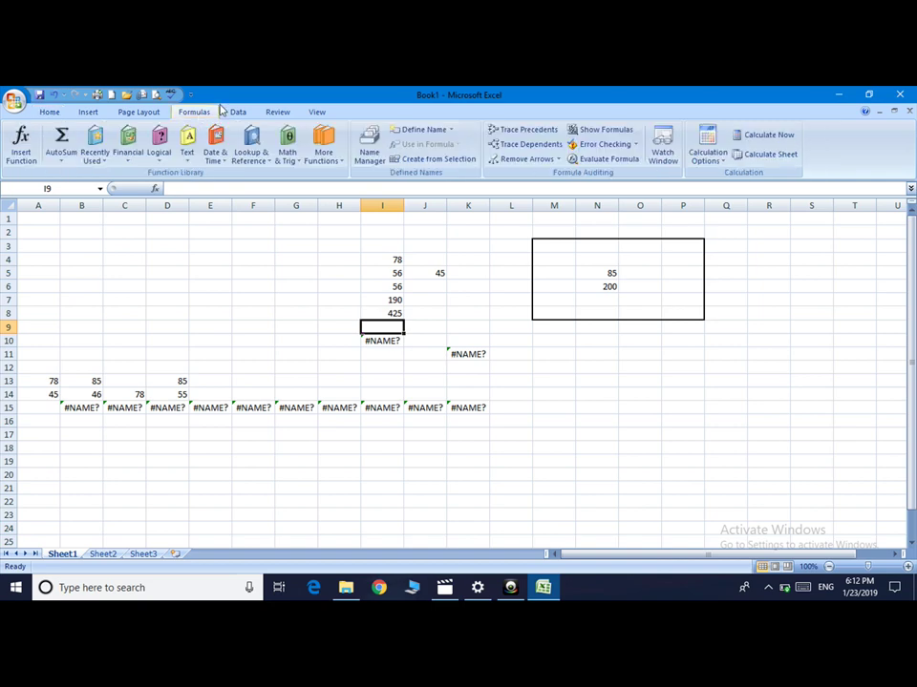
click(535, 130)
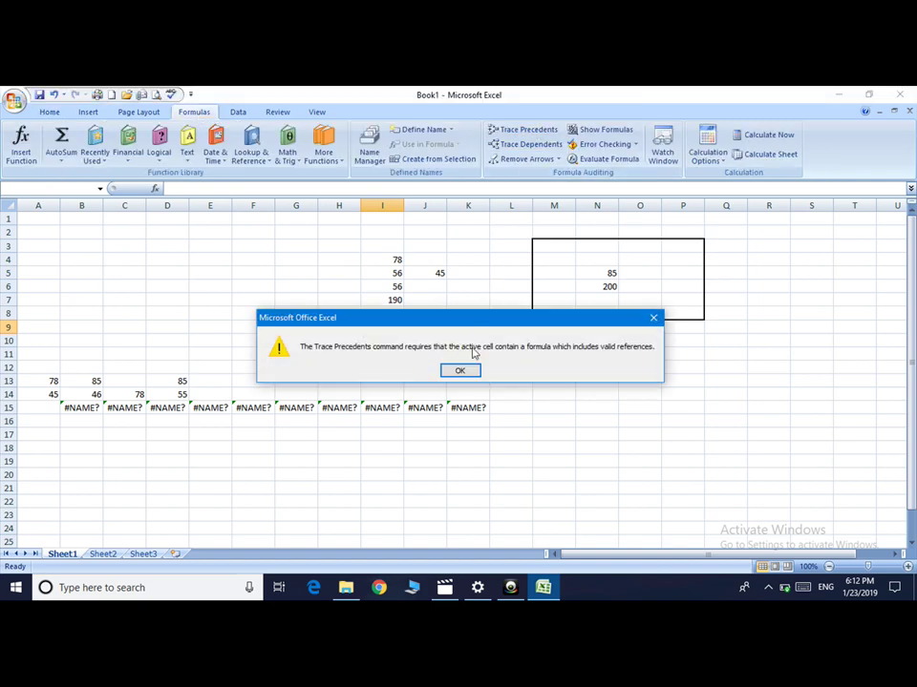
click(461, 372)
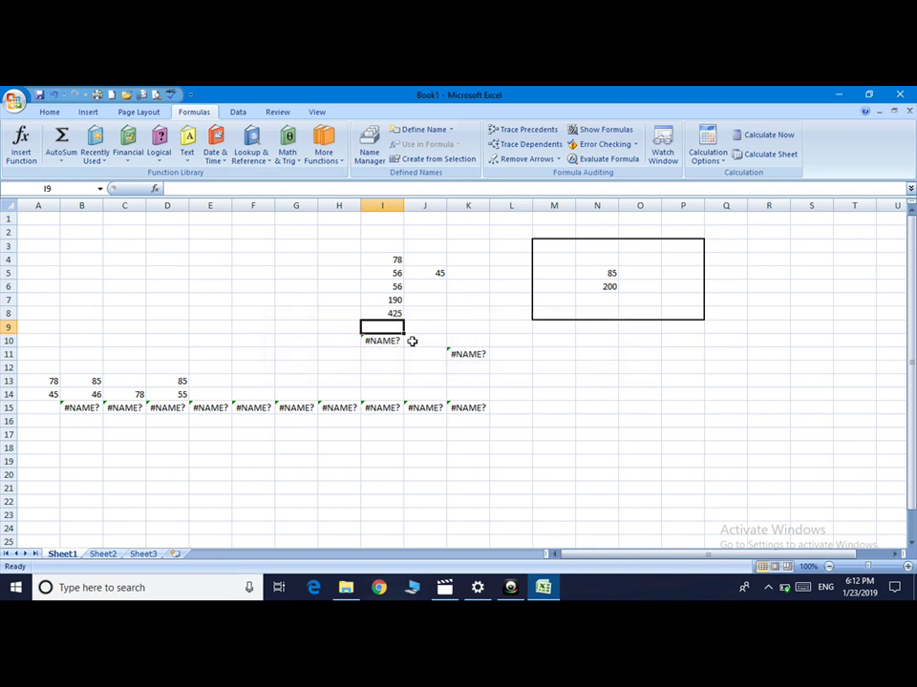
click(396, 313)
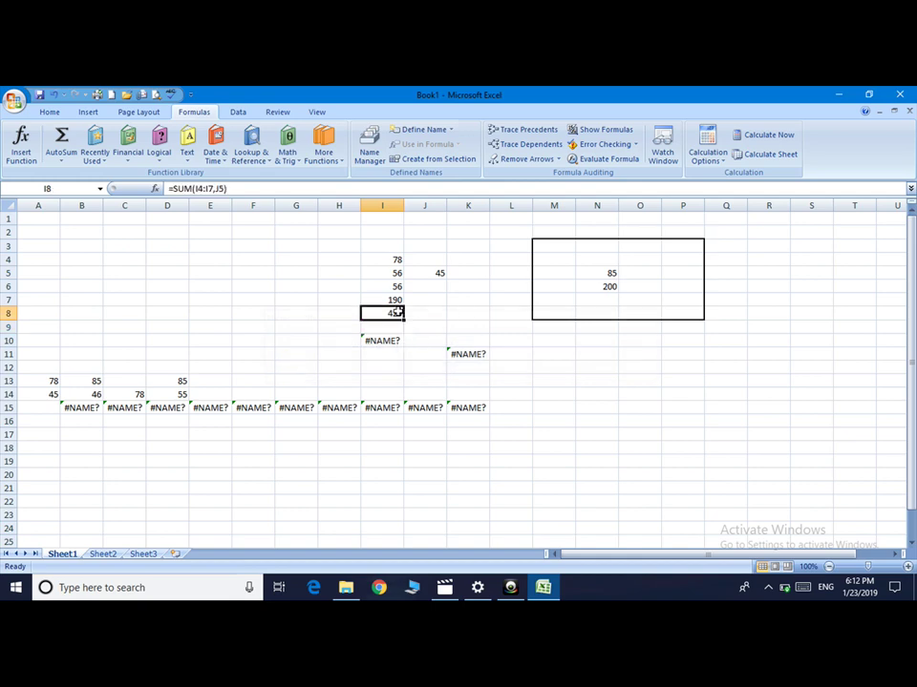
click(526, 130)
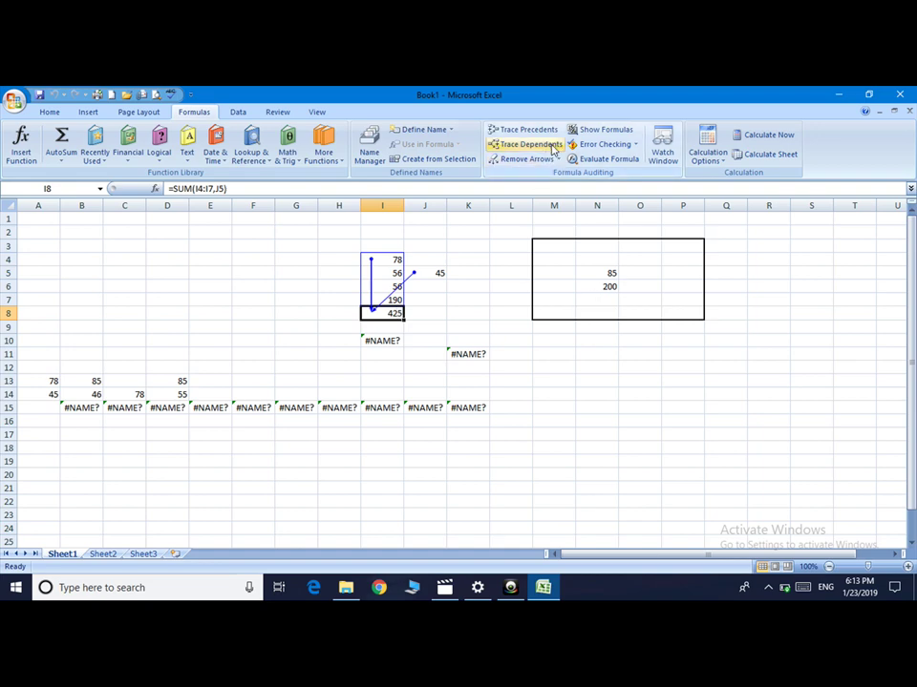
Cancel a stray entry in M10, then enter 12 in L10 and 5 in N10
click(569, 343)
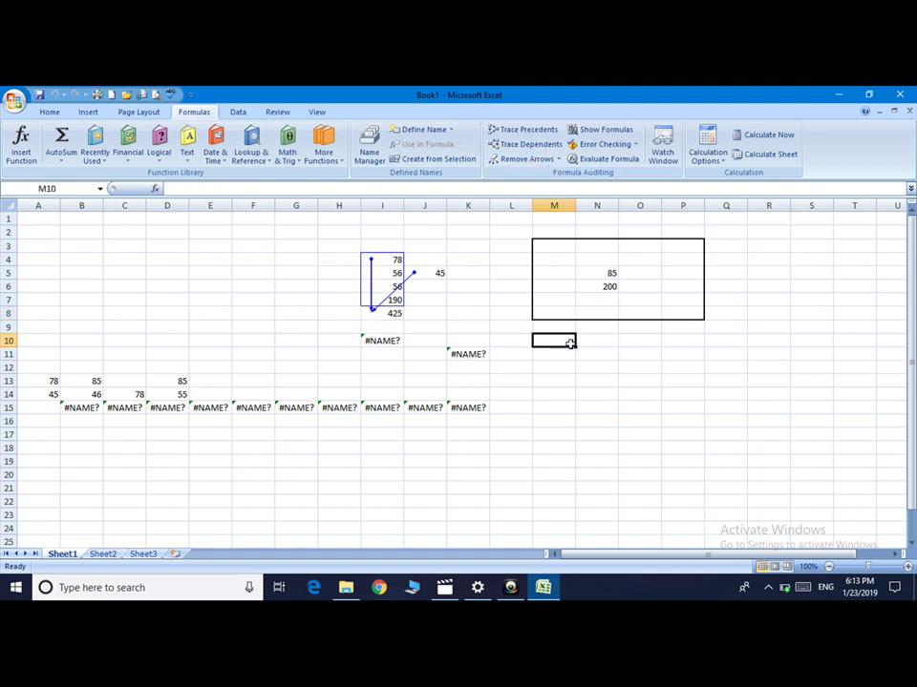
text(12)
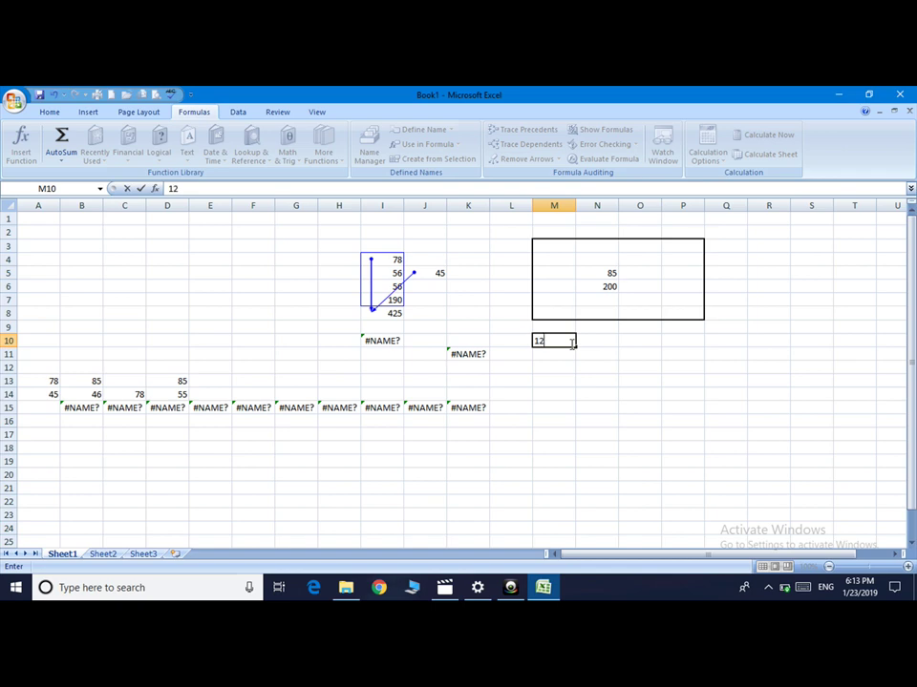
key(BackSpace)
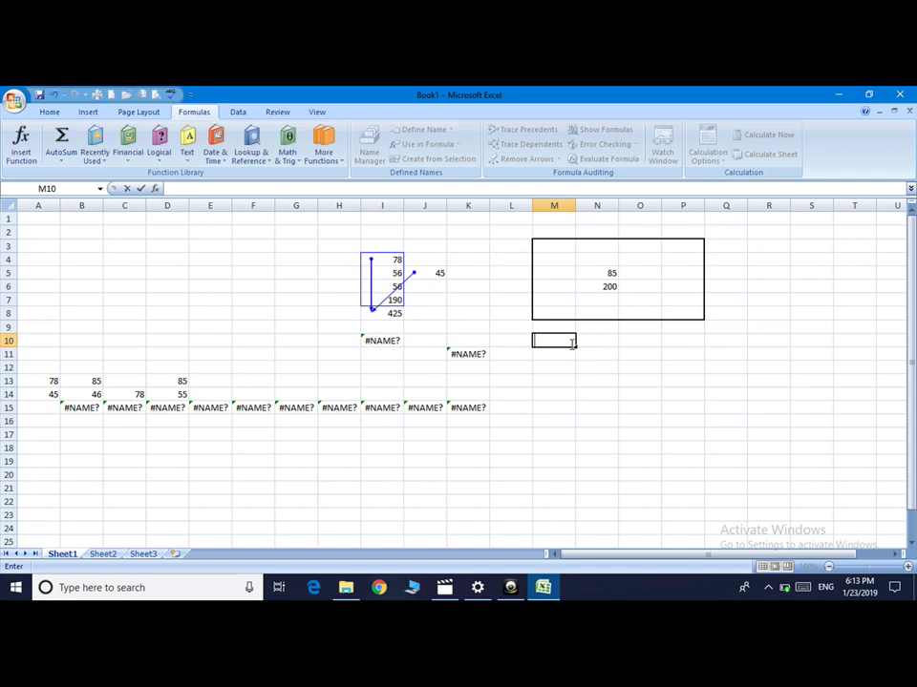
text(=12*5)
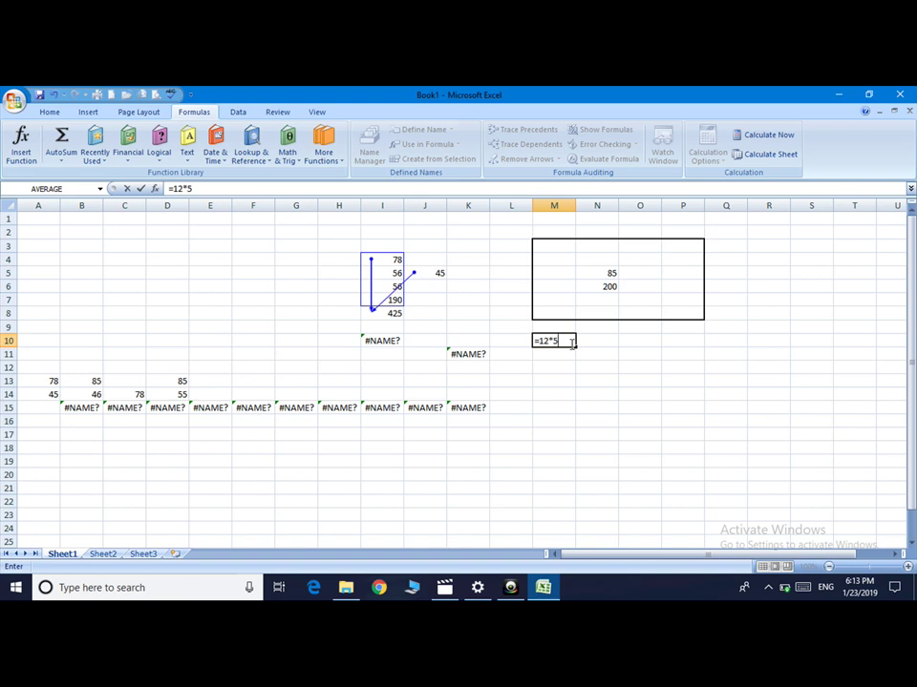
key(Escape)
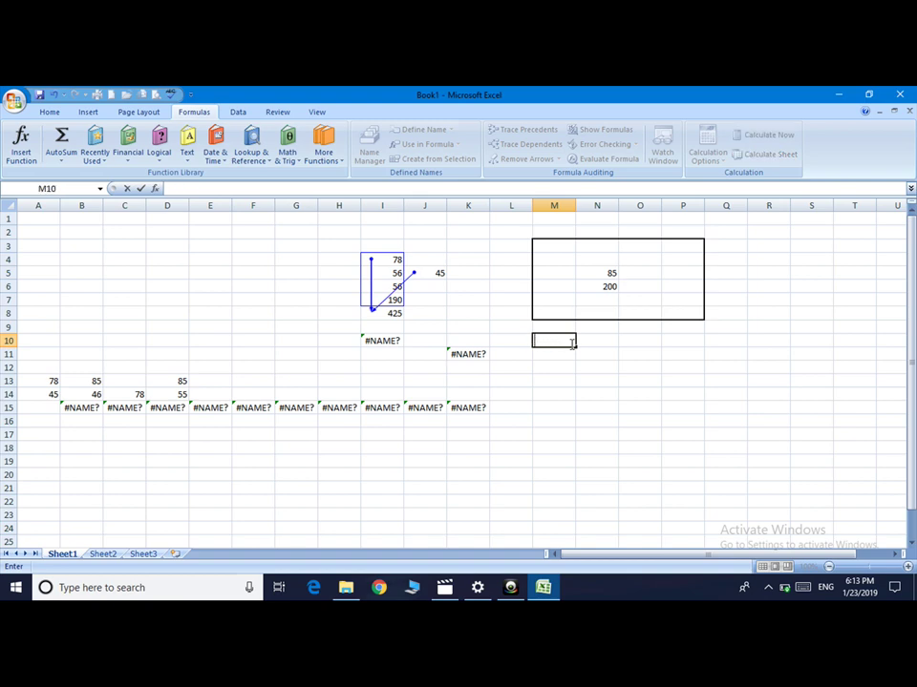
click(501, 345)
text(12)
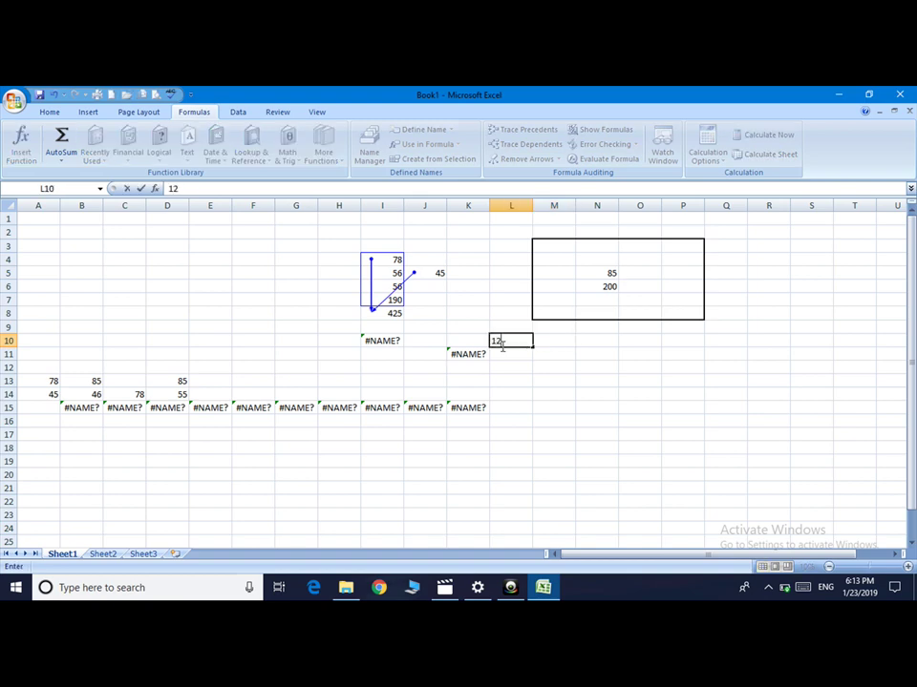
click(594, 342)
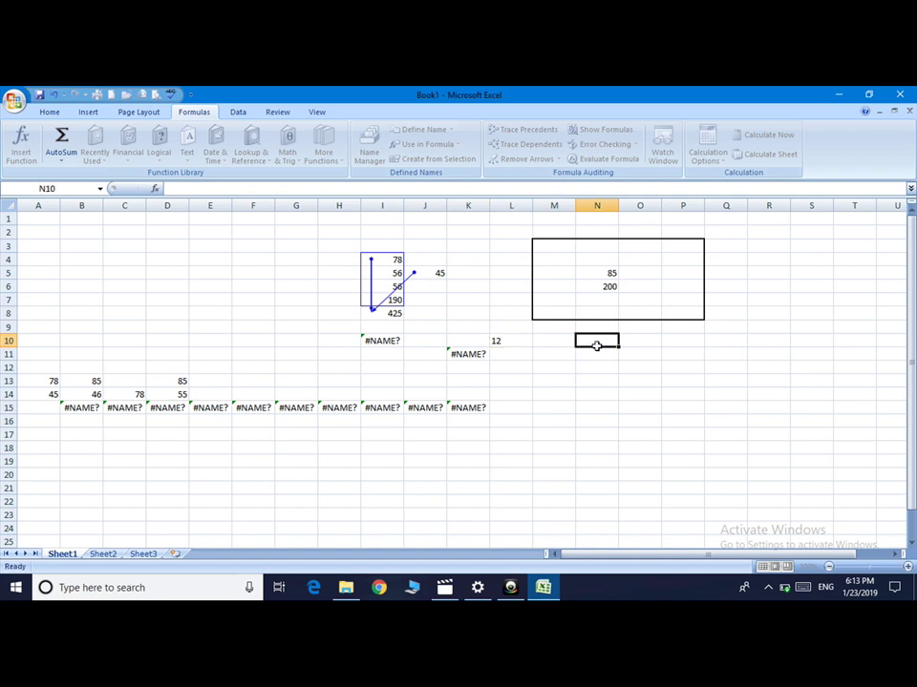
text(5)
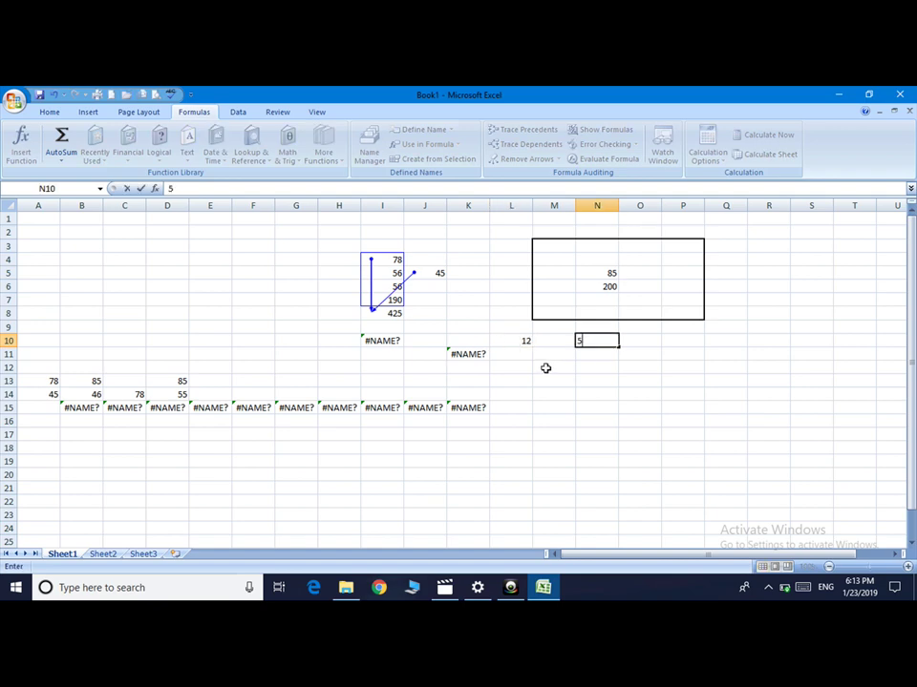
Enter =L10*N10 in M12 so it shows 60
click(545, 367)
text(=)
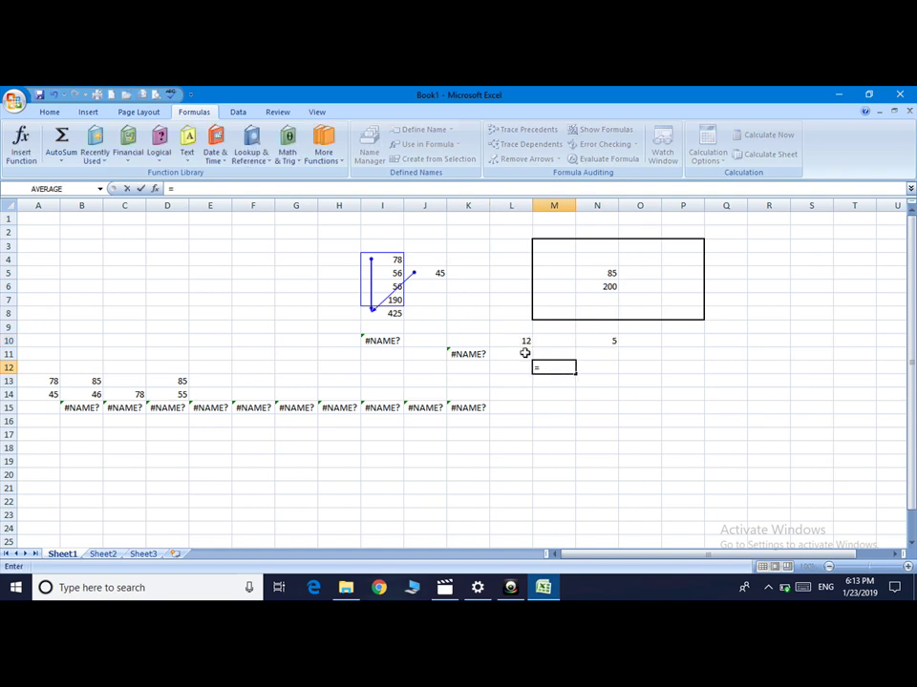
click(524, 341)
text(*)
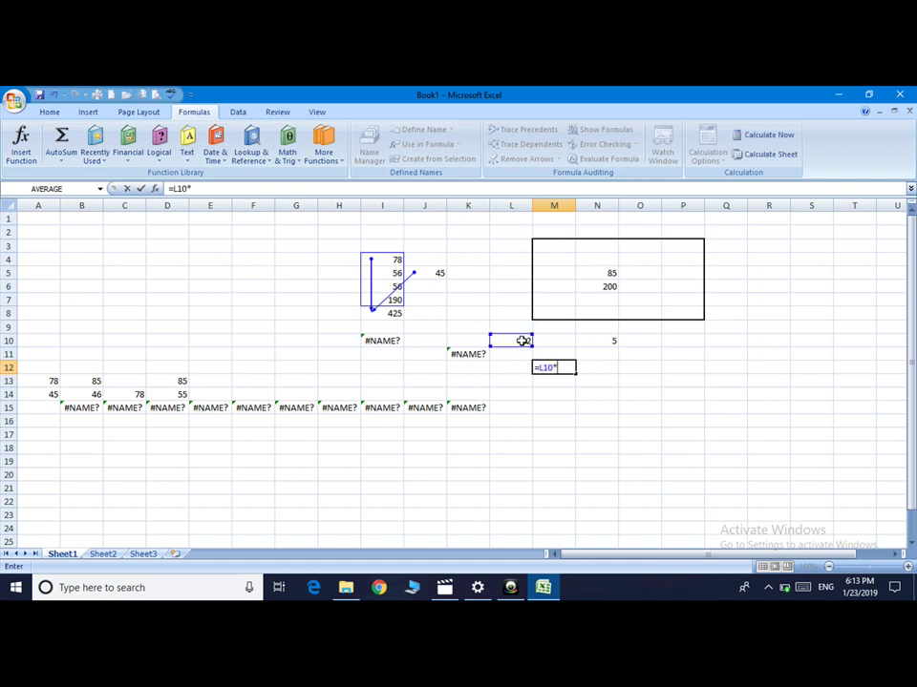
text(N10)
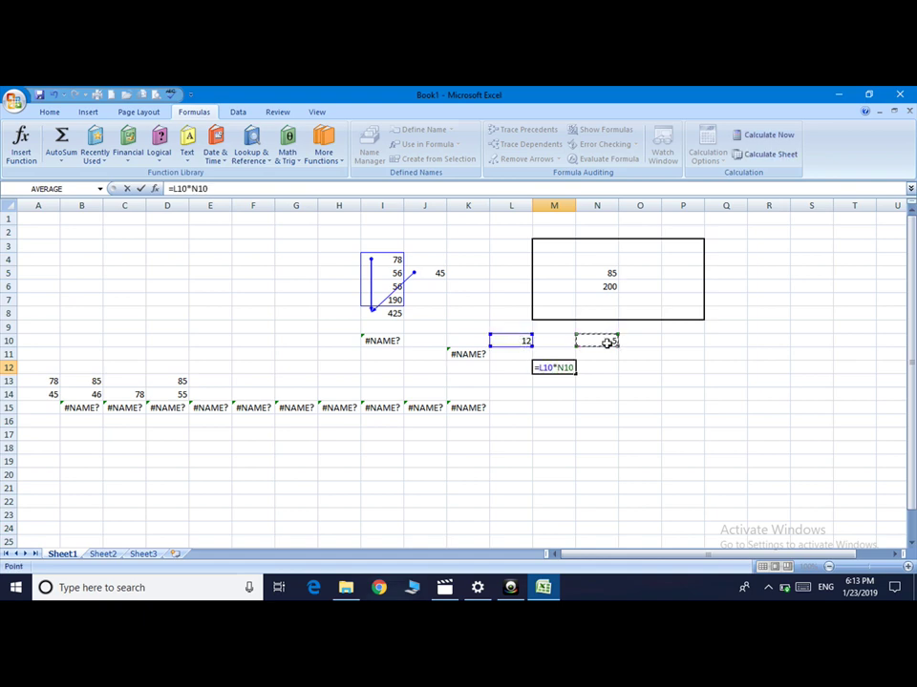
key(Return)
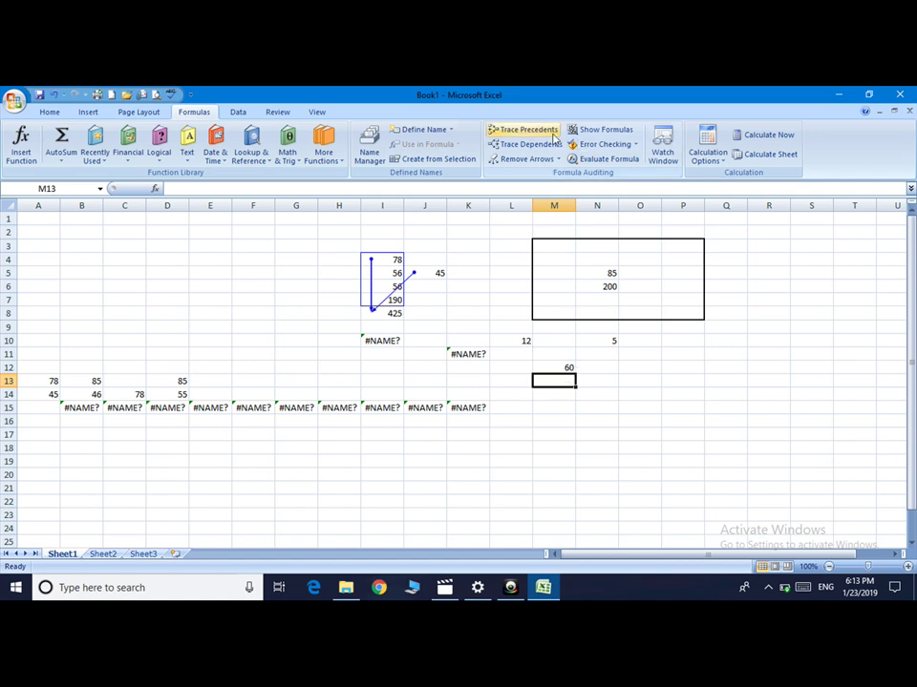
click(512, 340)
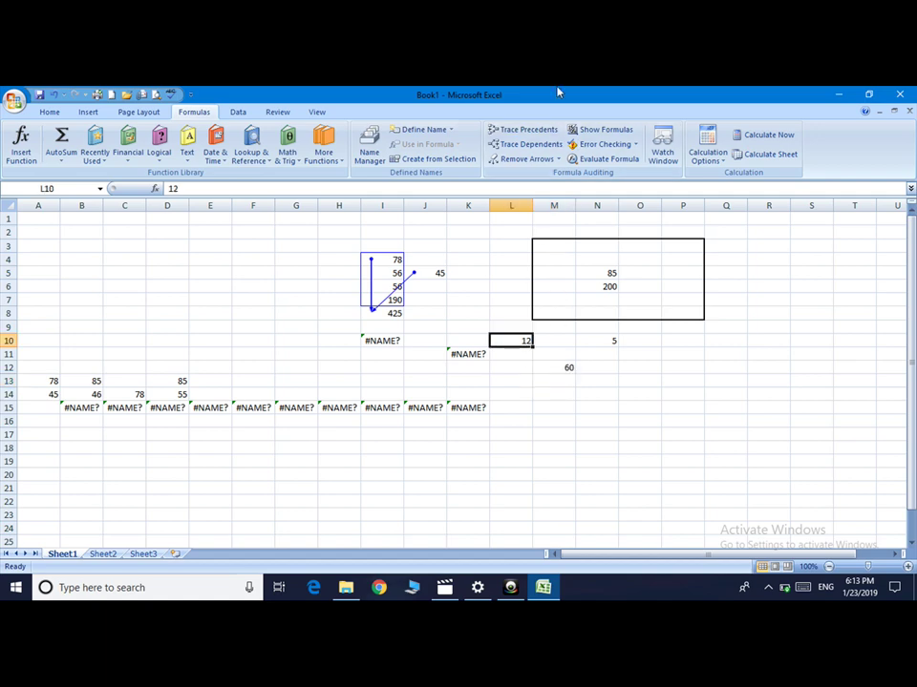
Trace the dependents of L10 and N10, then remove all tracer arrows
click(543, 149)
click(615, 344)
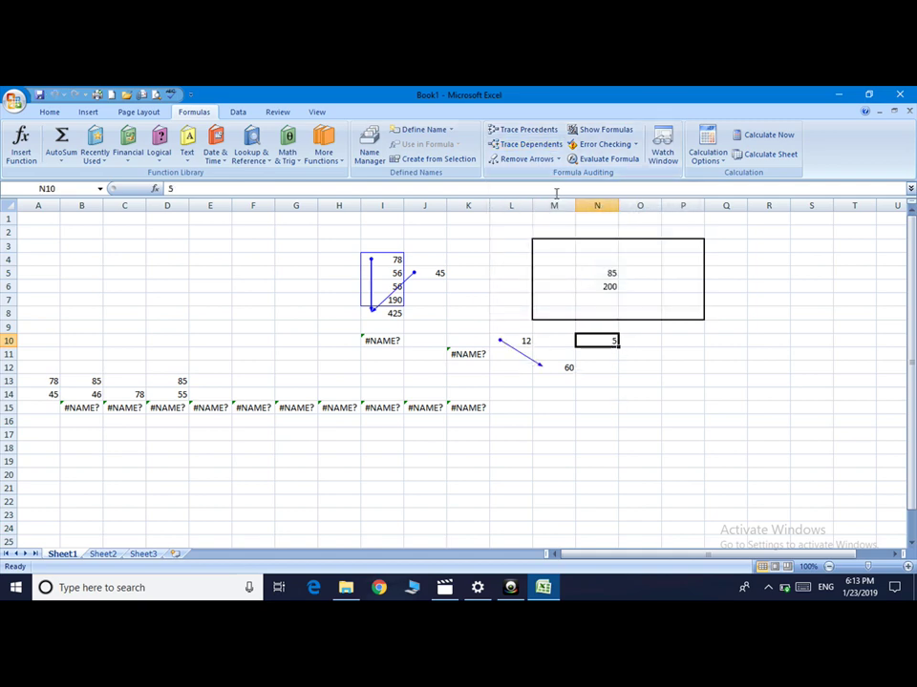
click(532, 148)
click(540, 162)
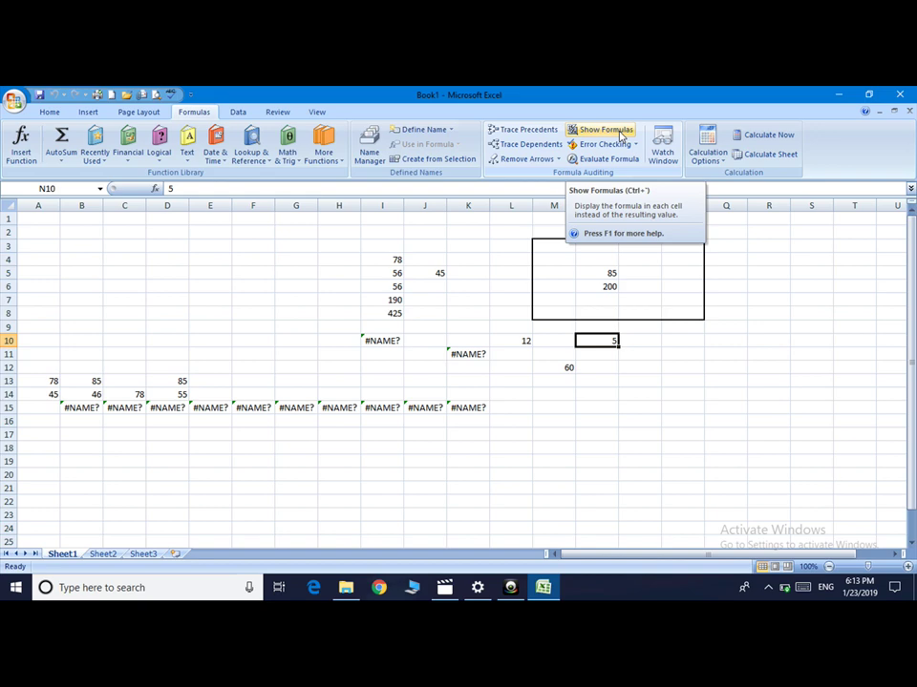
click(621, 135)
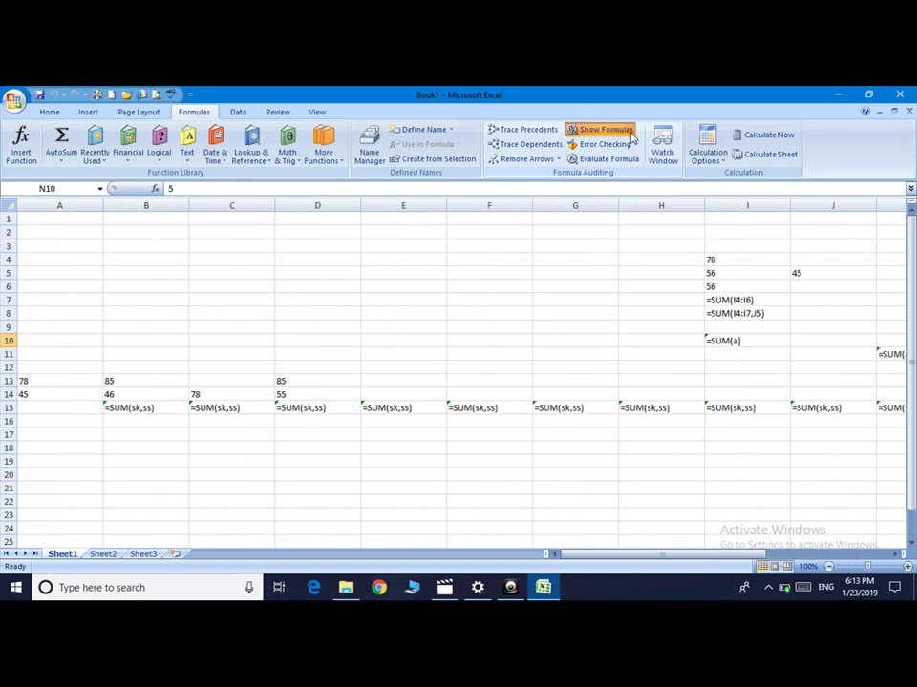
drag(658, 554, 767, 565)
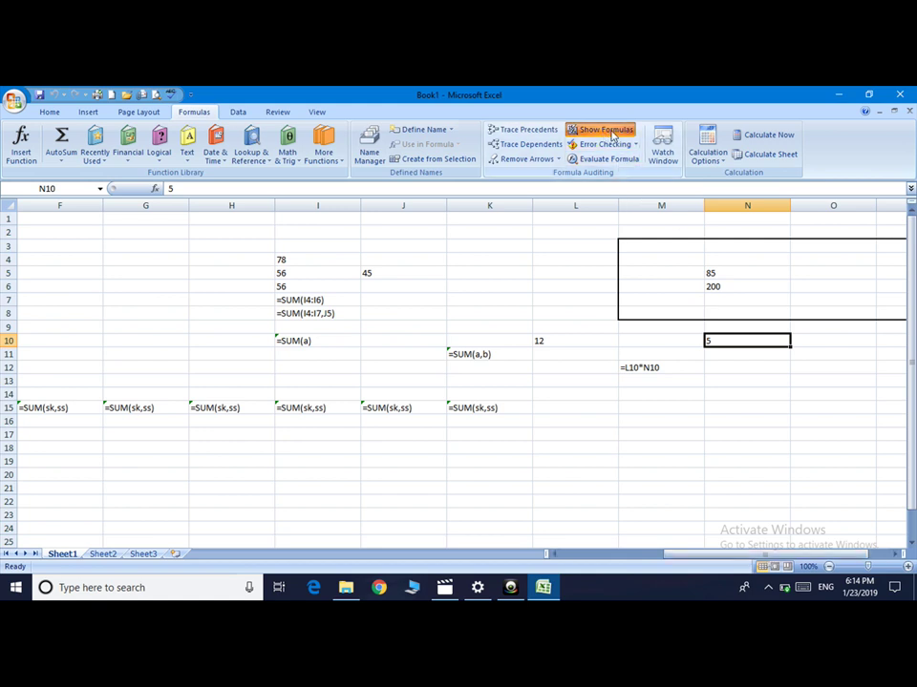
click(612, 135)
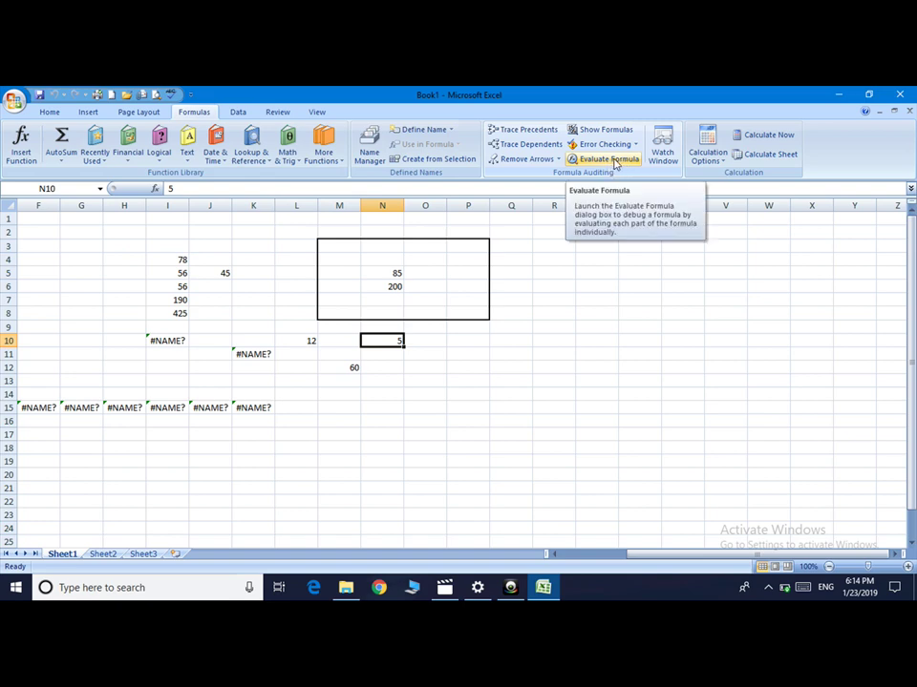
click(333, 364)
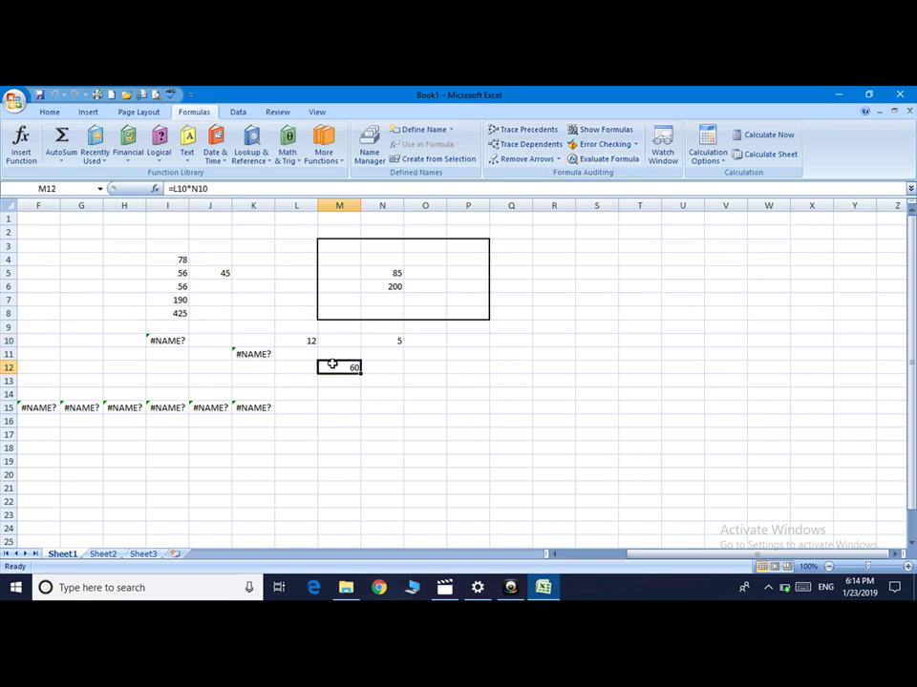
click(604, 160)
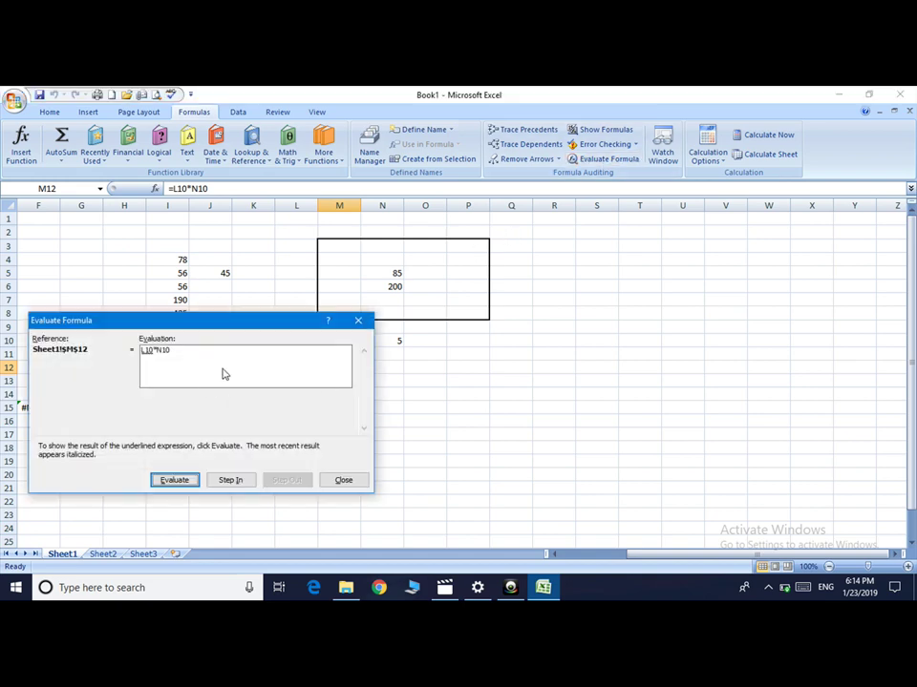
click(174, 481)
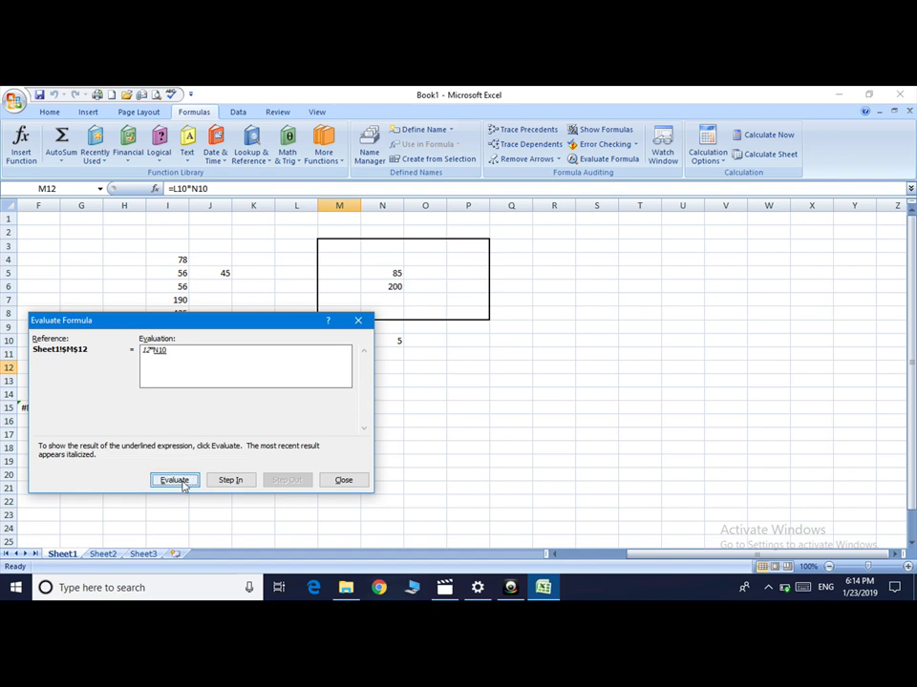
click(174, 480)
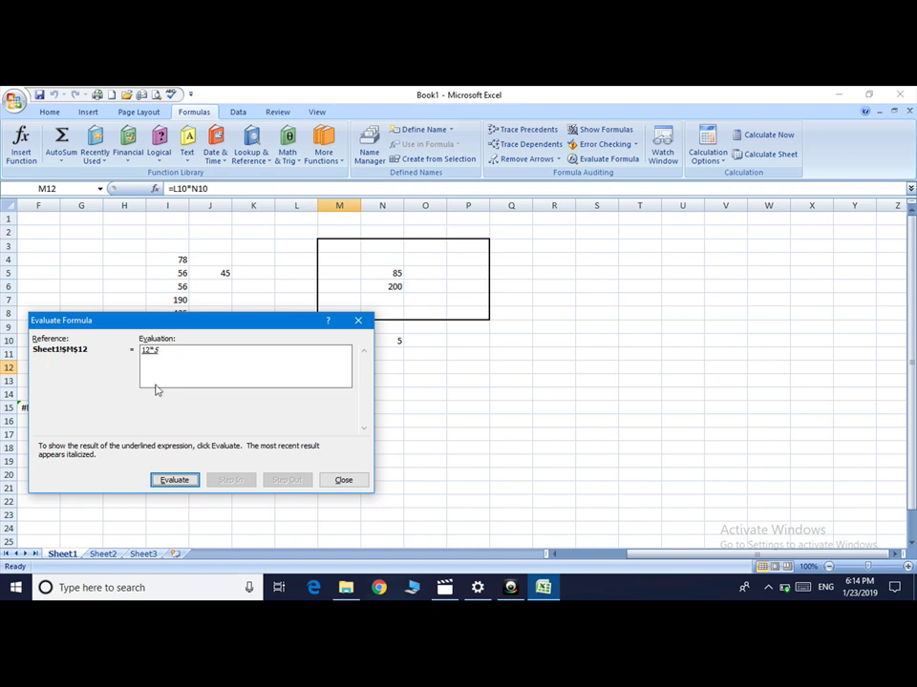
click(181, 481)
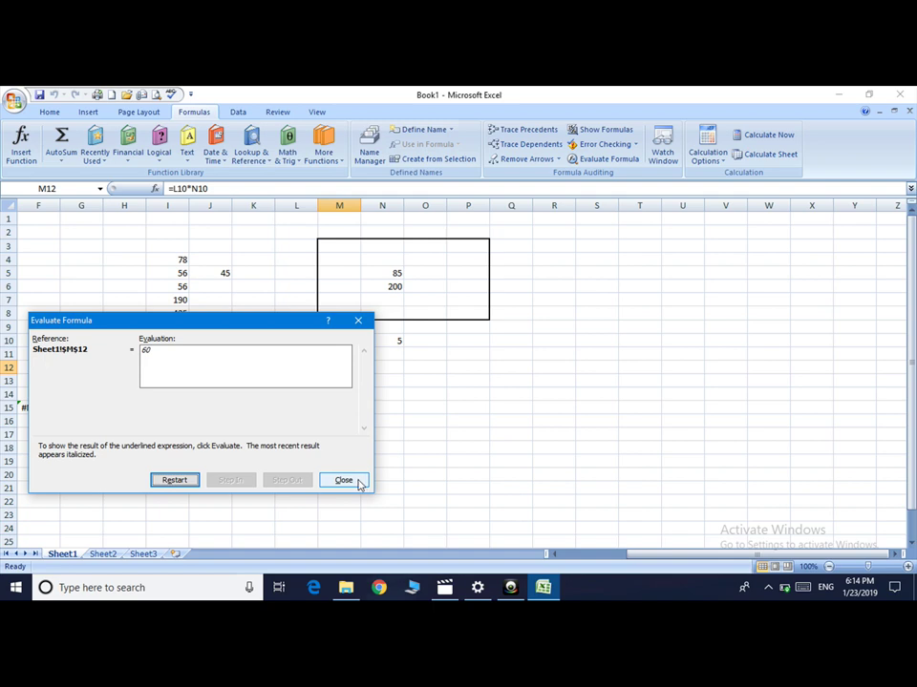
click(343, 480)
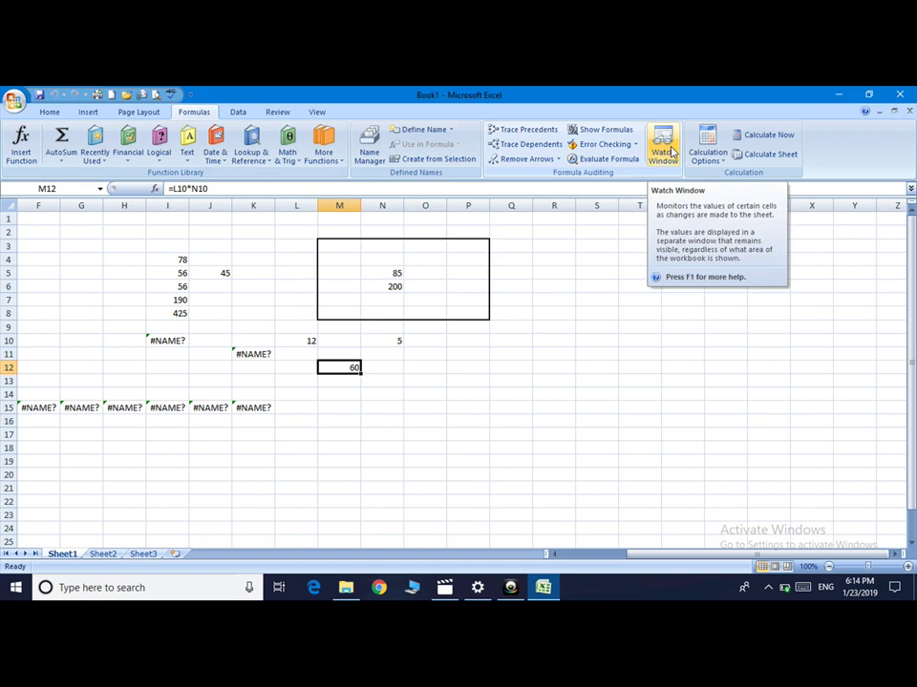
Add Watch Window watches for Sheet1 cells I4:I8, then switch to Sheet2
click(671, 153)
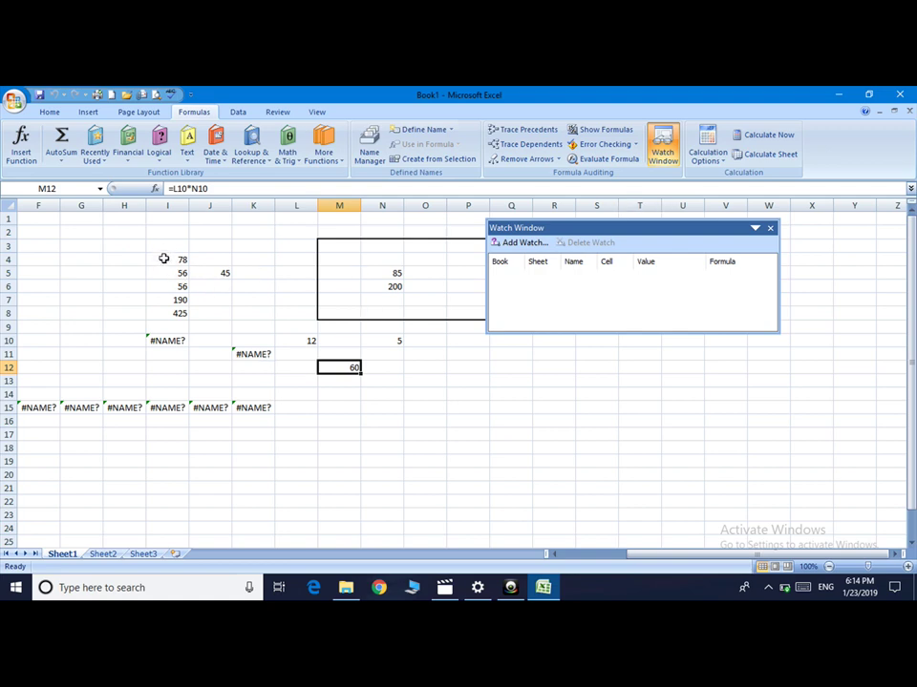
drag(164, 259, 178, 315)
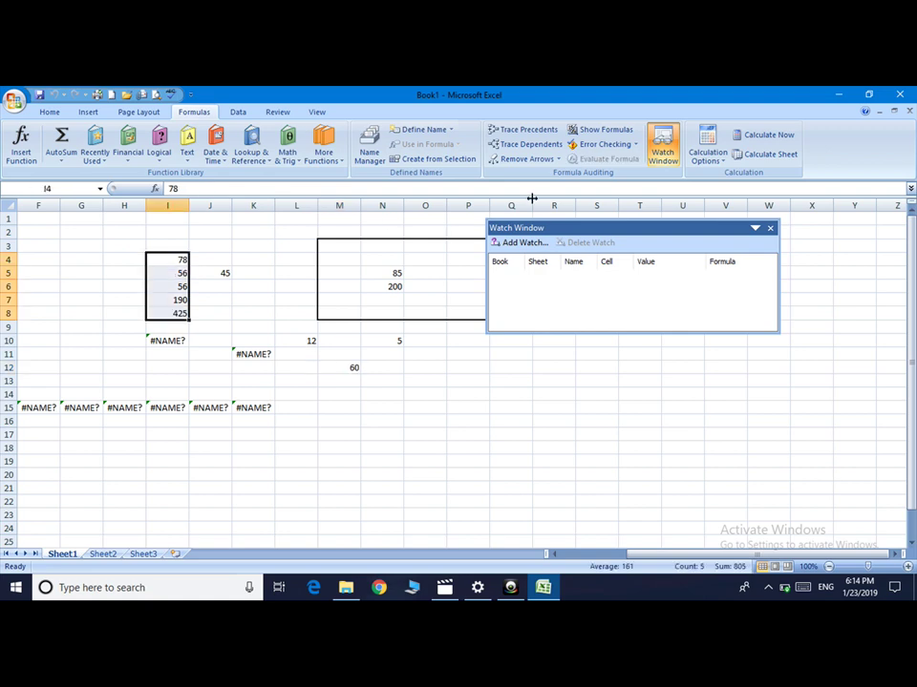
click(533, 244)
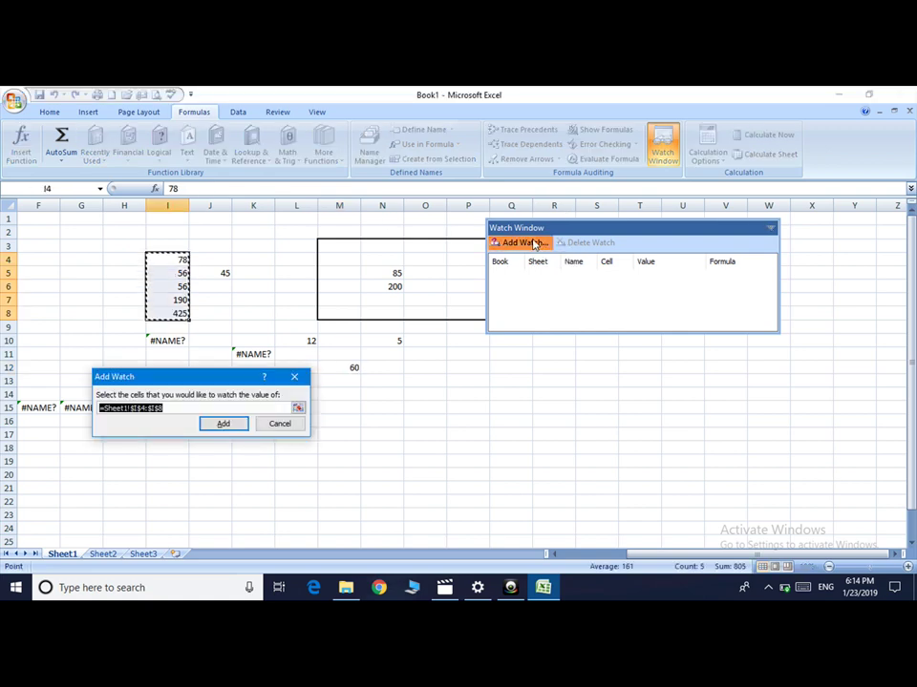
click(223, 426)
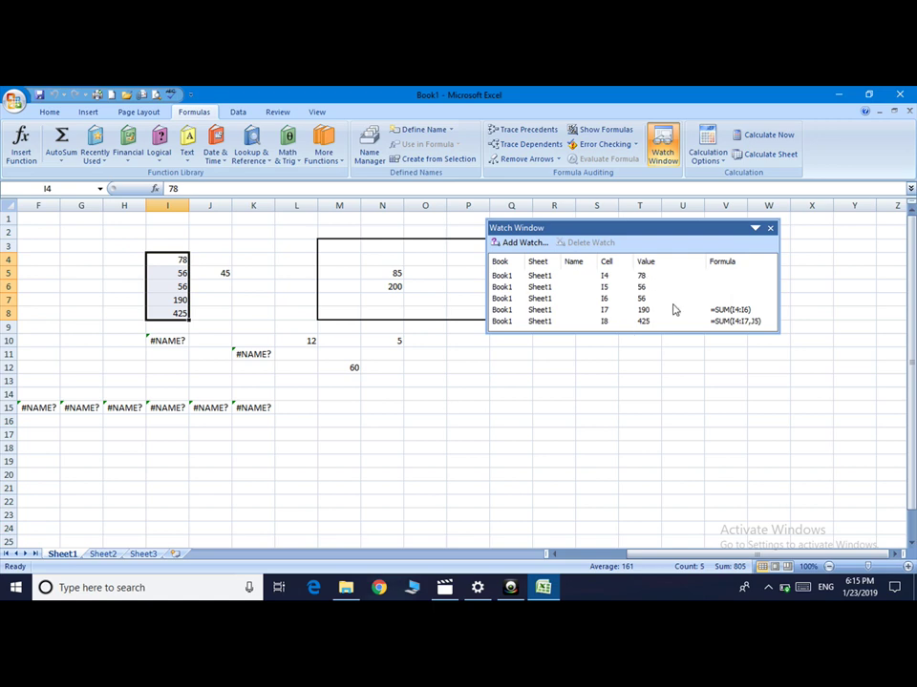
click(107, 556)
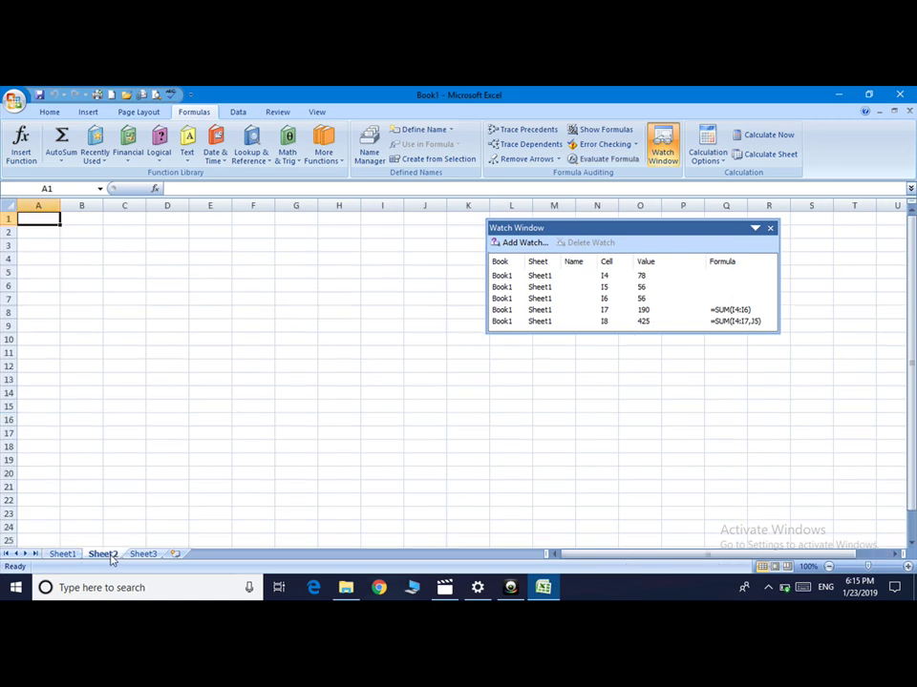
Switch to Sheet3 and dismiss the battery-low notification
click(144, 555)
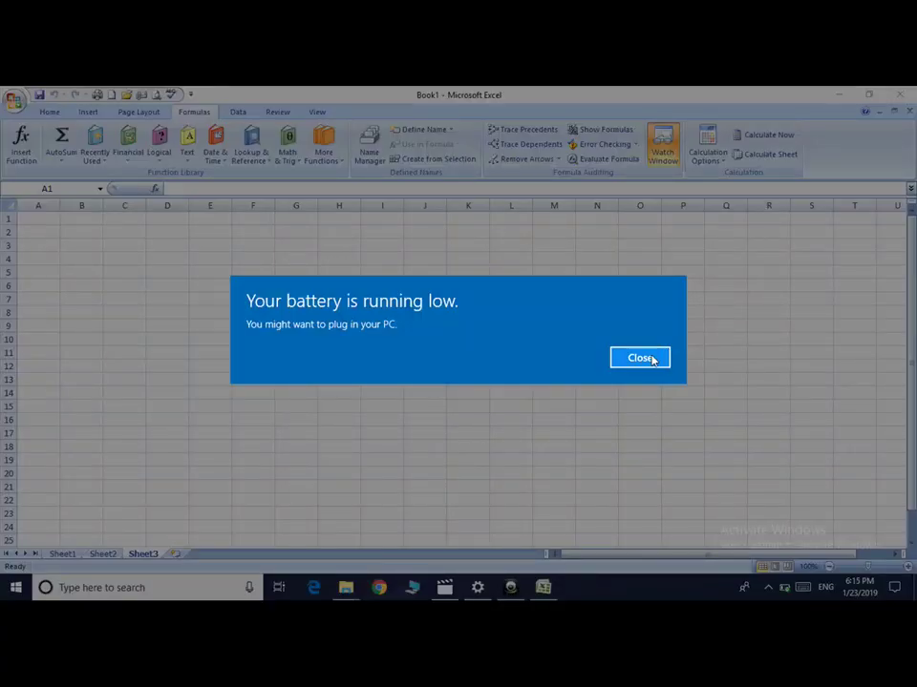
click(651, 358)
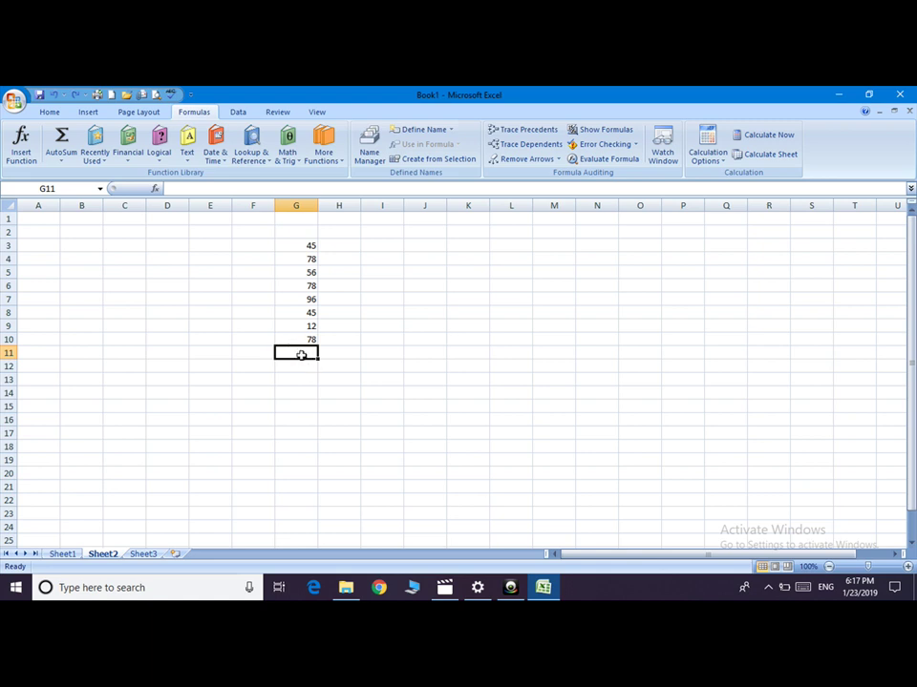
Total the column with =SUM(G3:G10) in G11
text(=s)
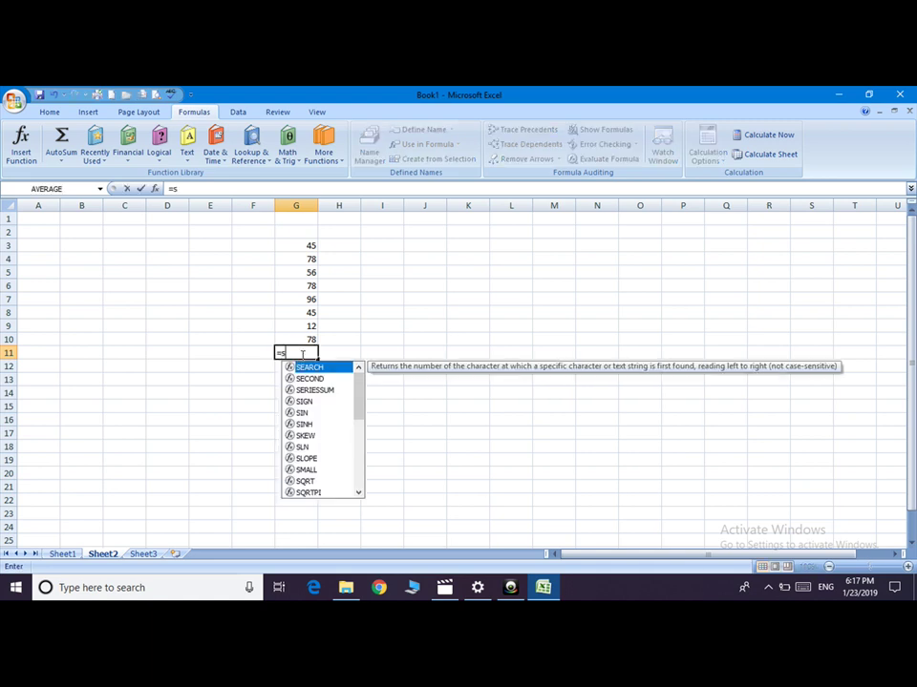
text(um)
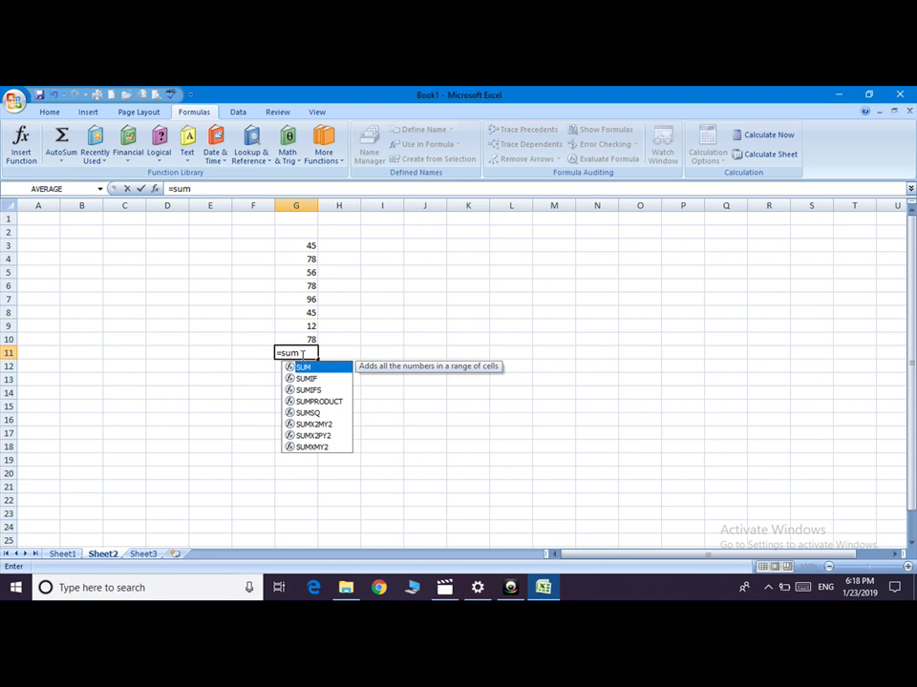
text(()
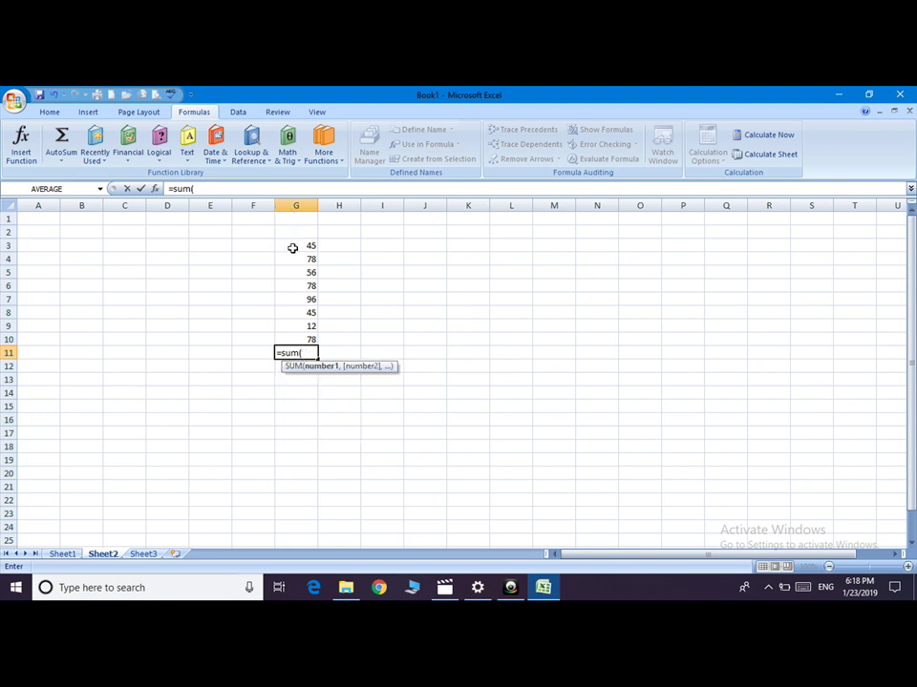
drag(293, 248, 304, 334)
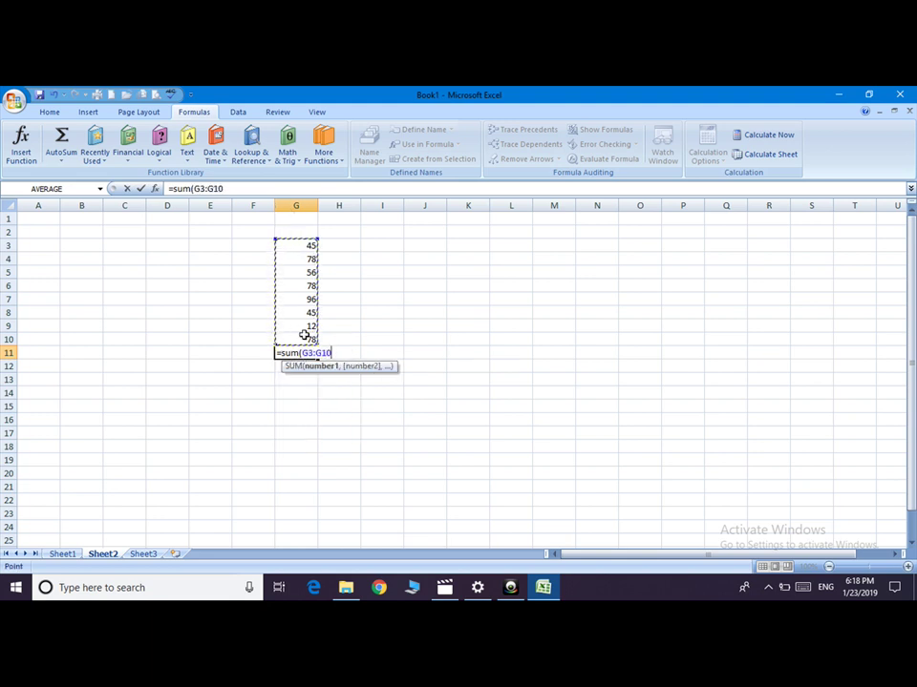
text())
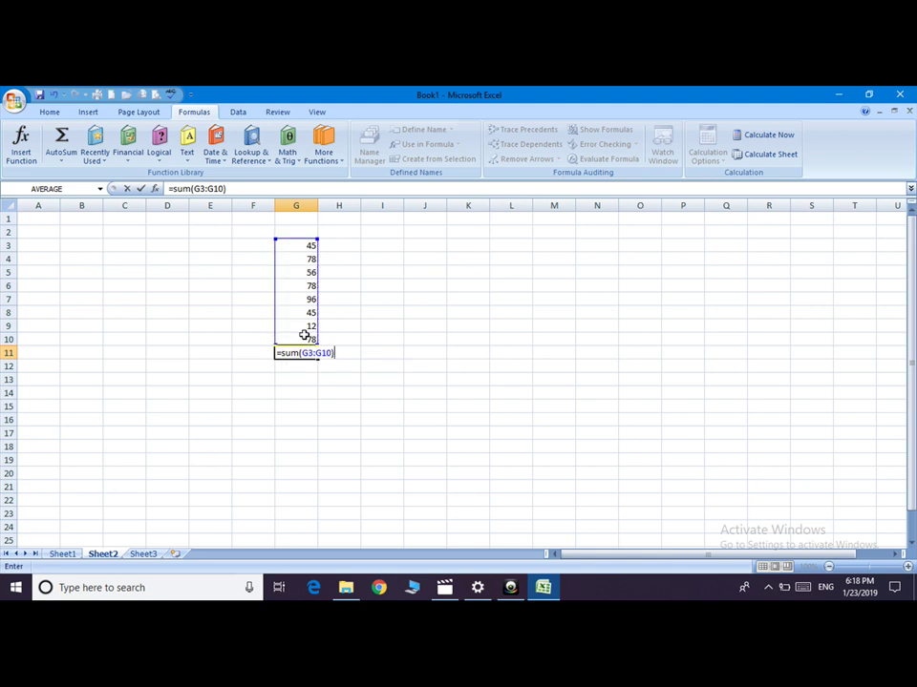
key(Return)
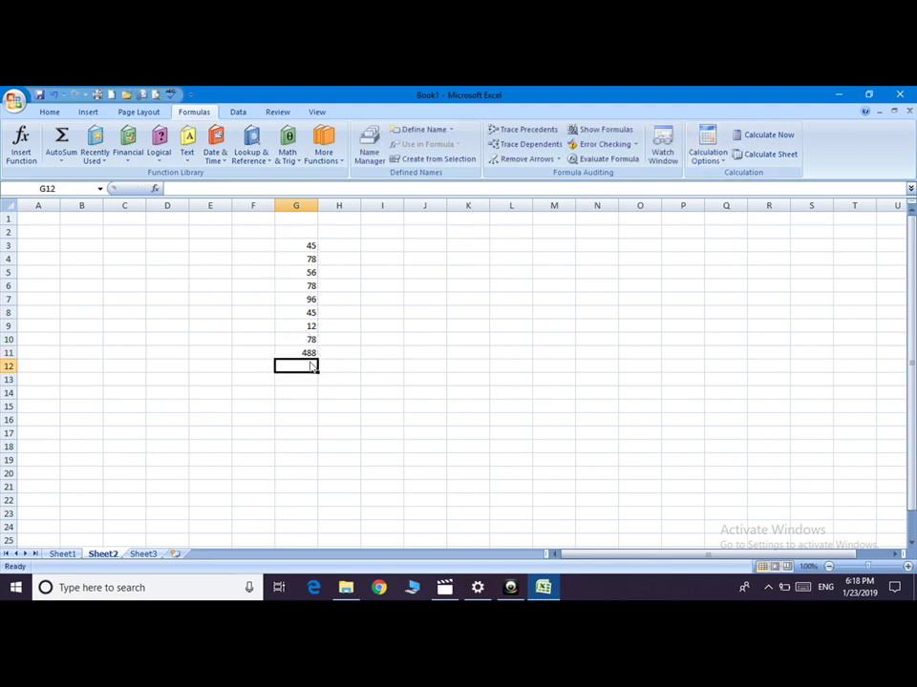
Change G7 from 96 to 80, dropping the total to 472
click(309, 299)
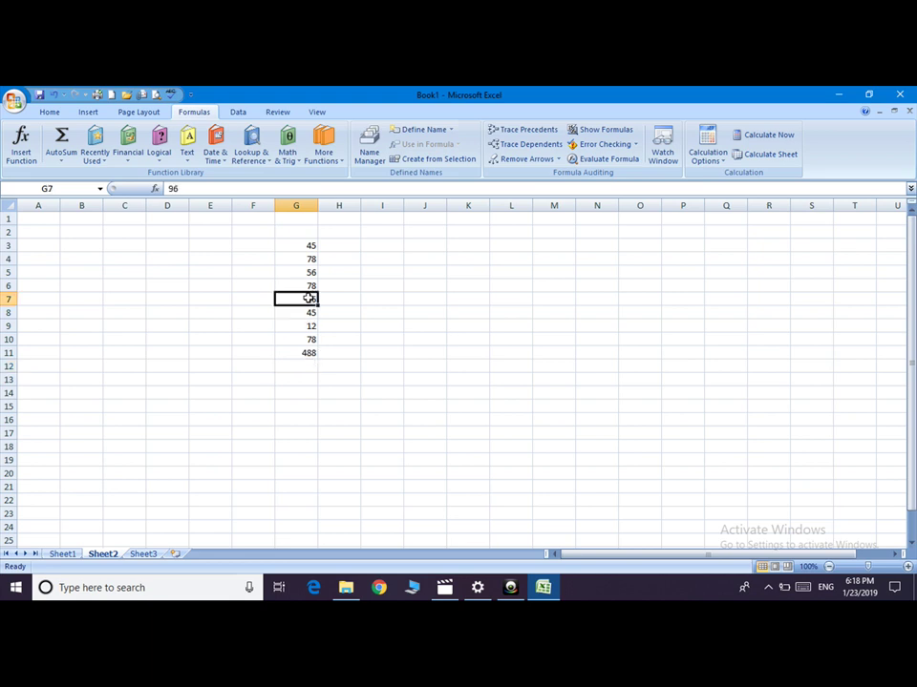
text(80)
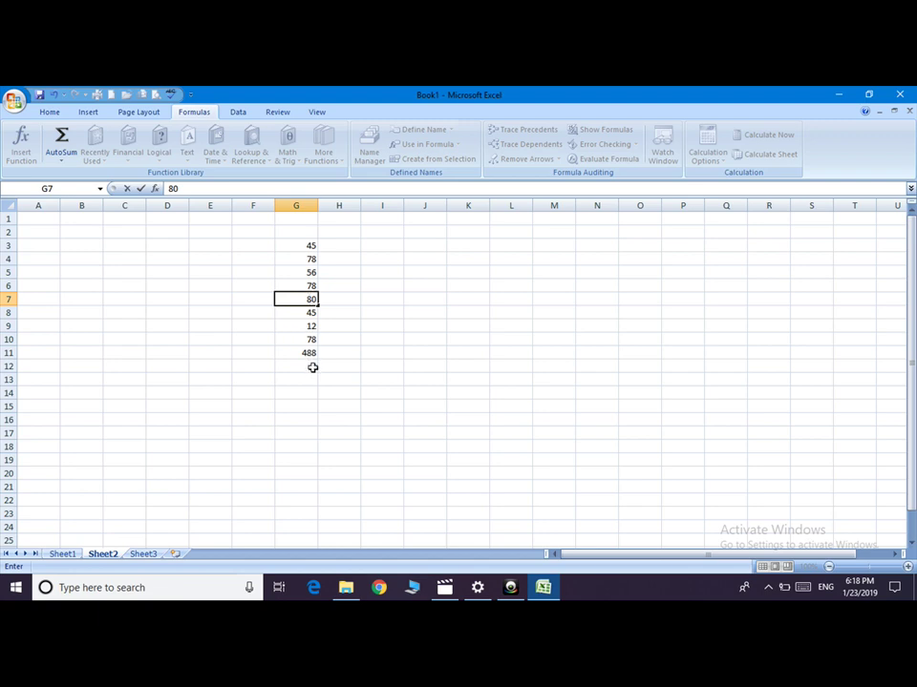
key(Return)
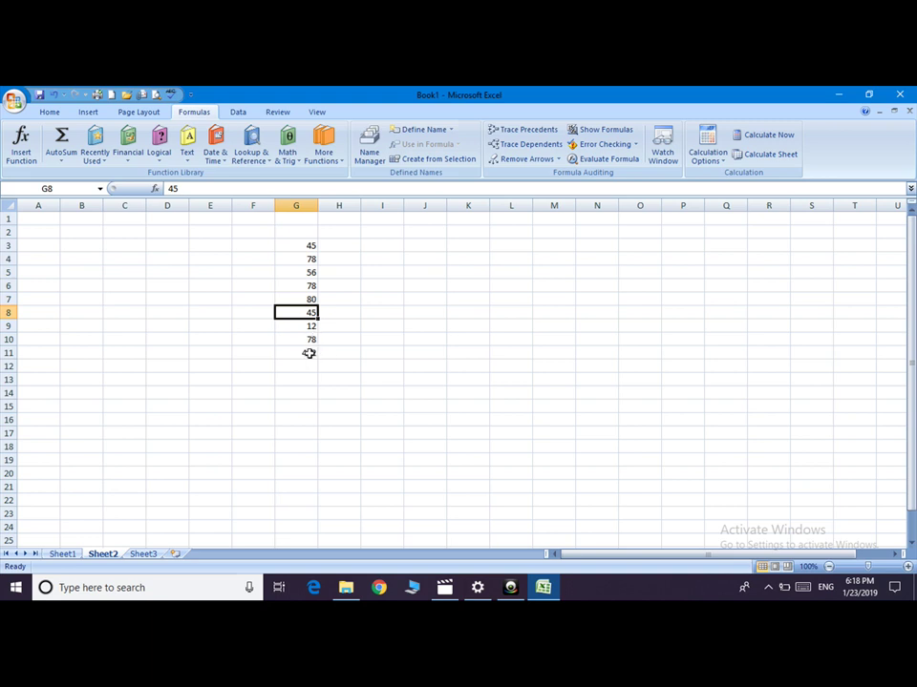
Switch workbook calculation to Manual and change G5 to 80
click(716, 166)
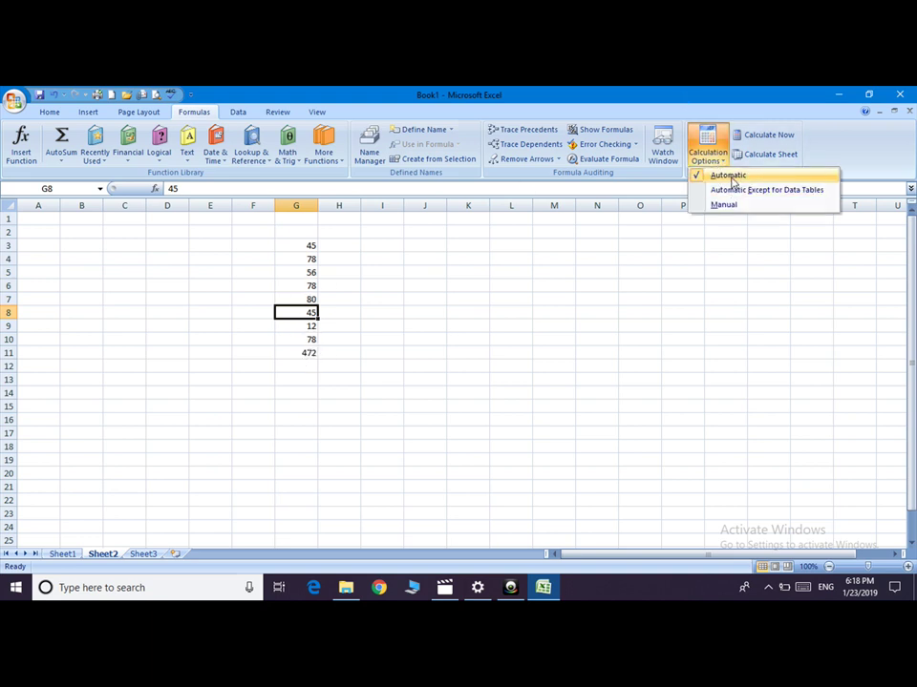
click(718, 205)
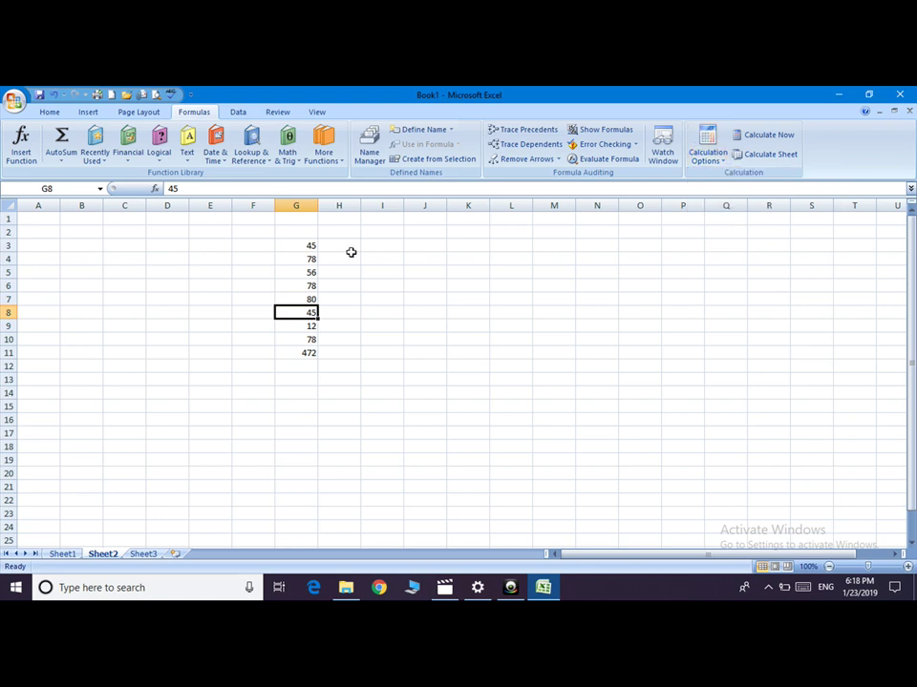
click(311, 275)
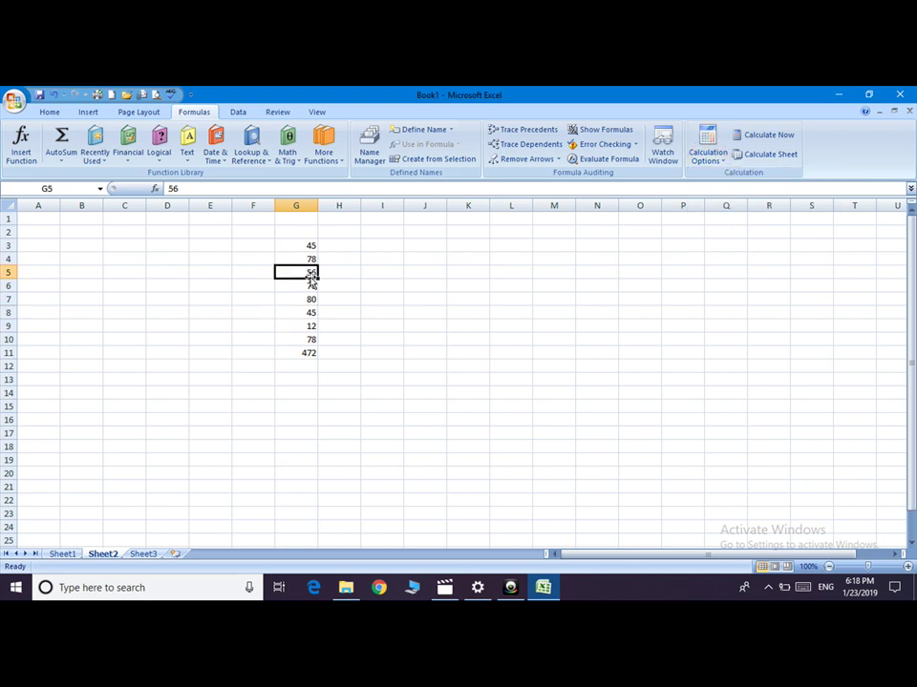
text(80)
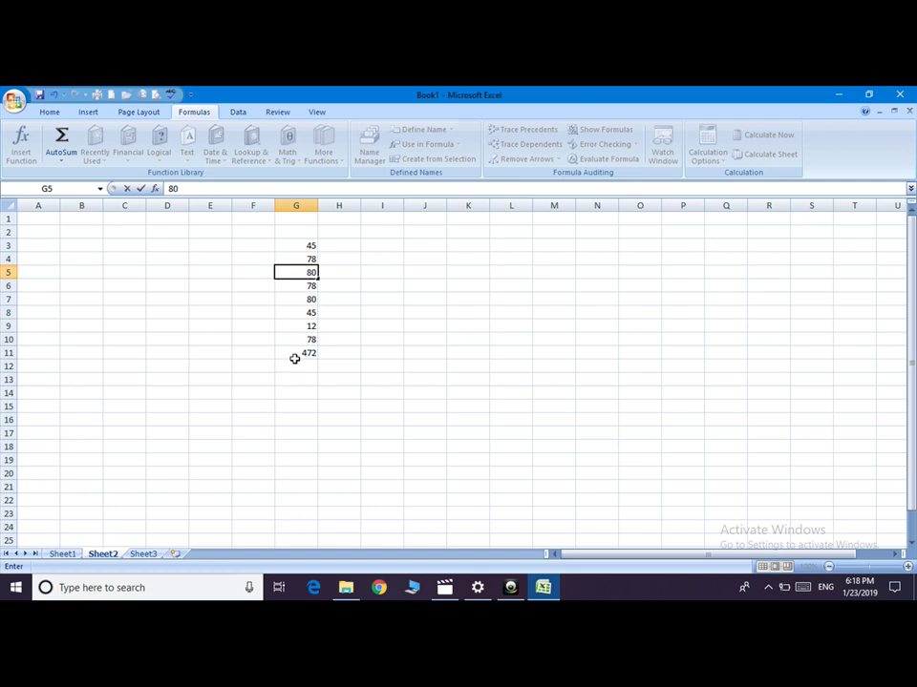
key(Return)
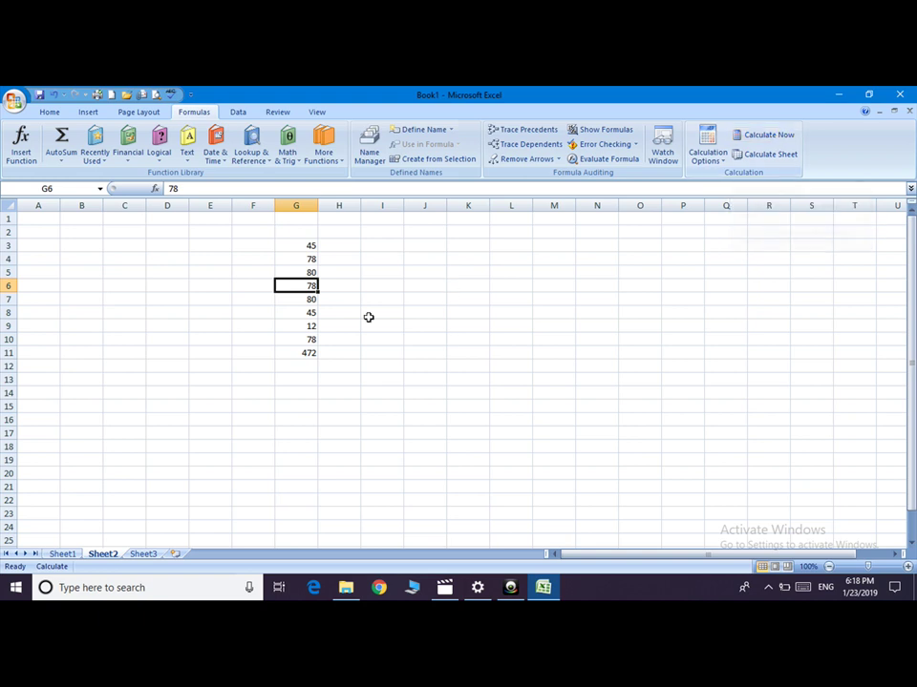
Change G8 to 78 and run Calculate Now so the G11 total reads 529
click(310, 310)
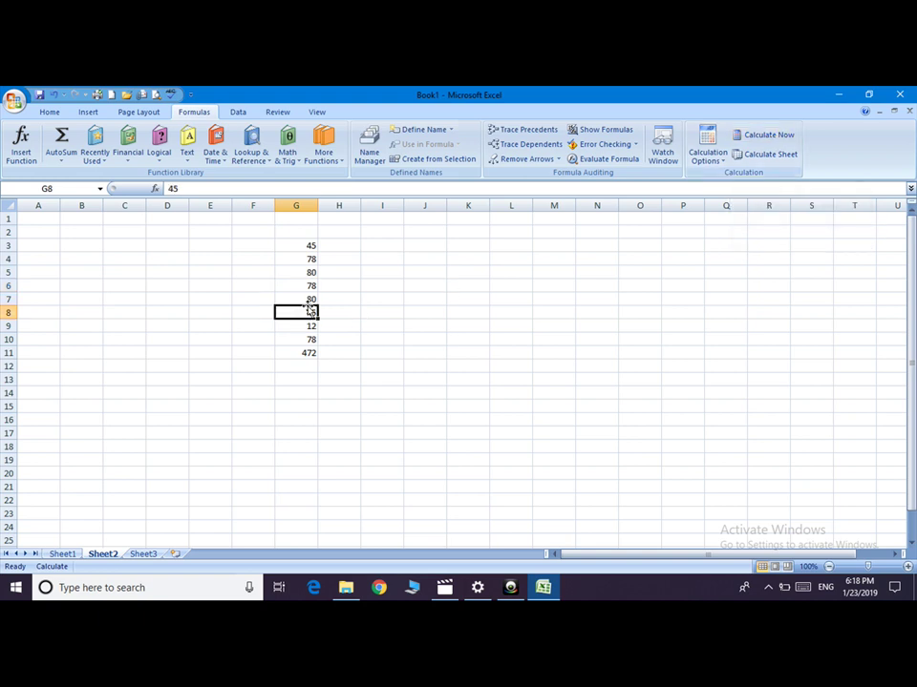
text(78)
click(303, 259)
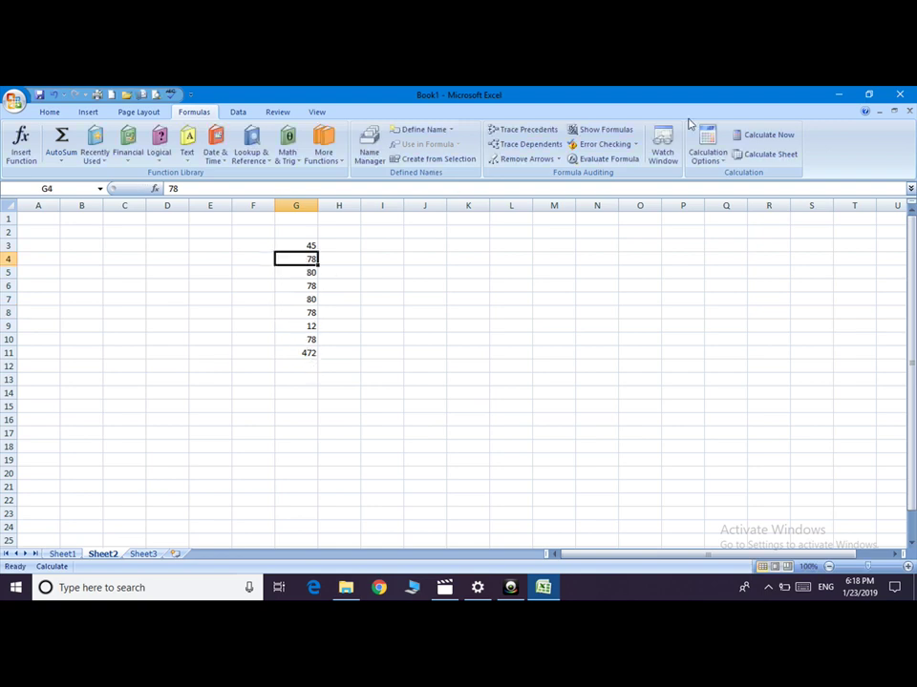
click(773, 138)
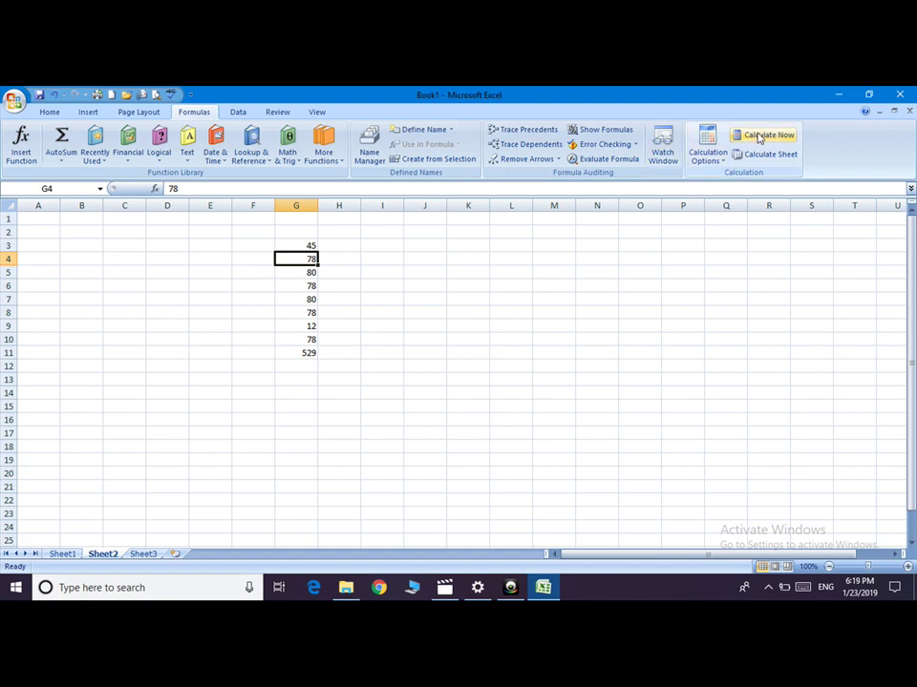
Set Calculation Options back to Automatic, with the Sheet2 G11 total still showing 529
click(712, 162)
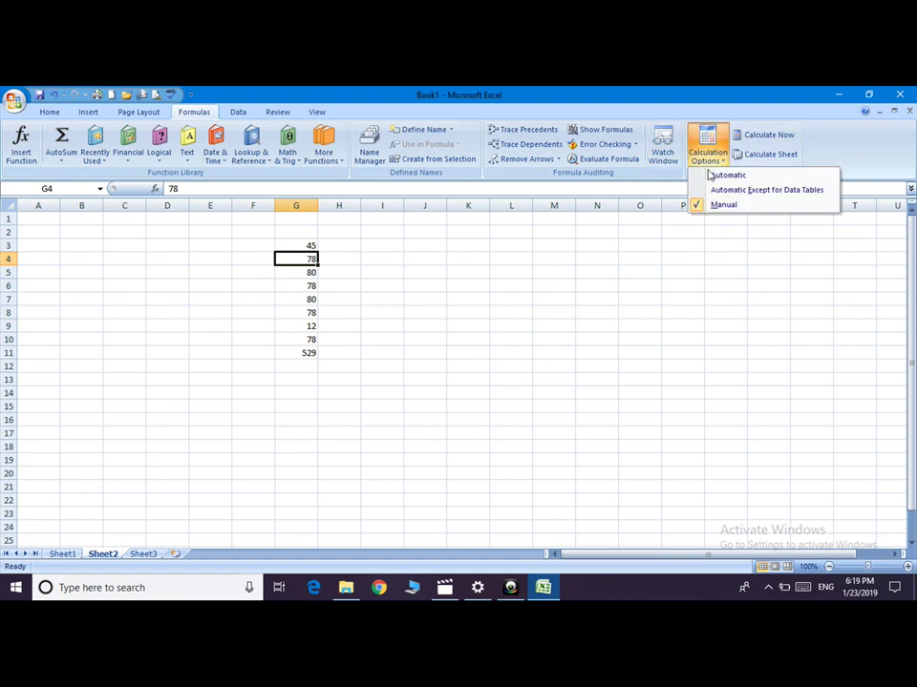
click(721, 178)
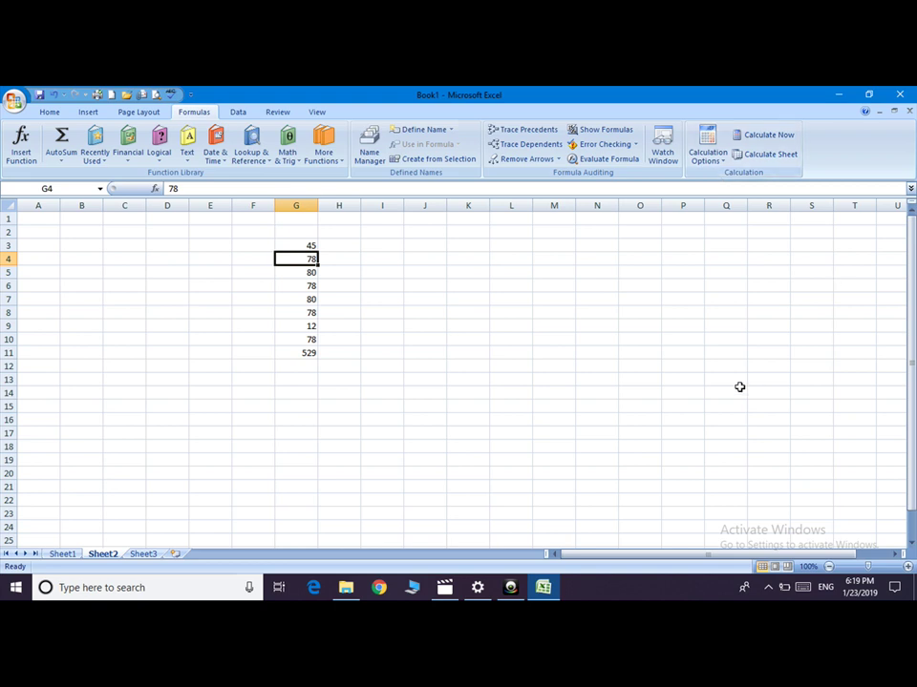
click(510, 587)
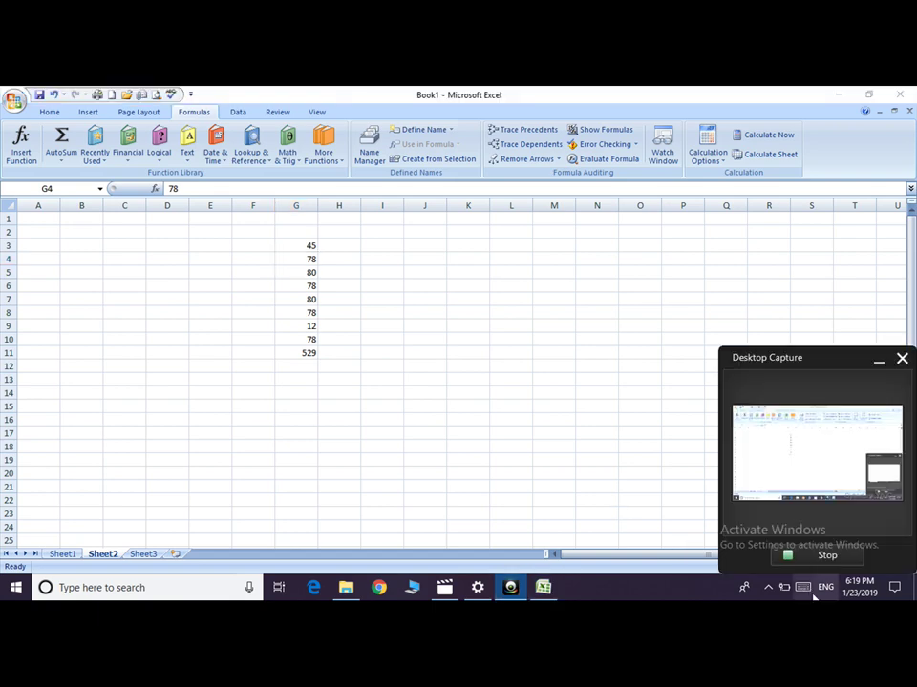